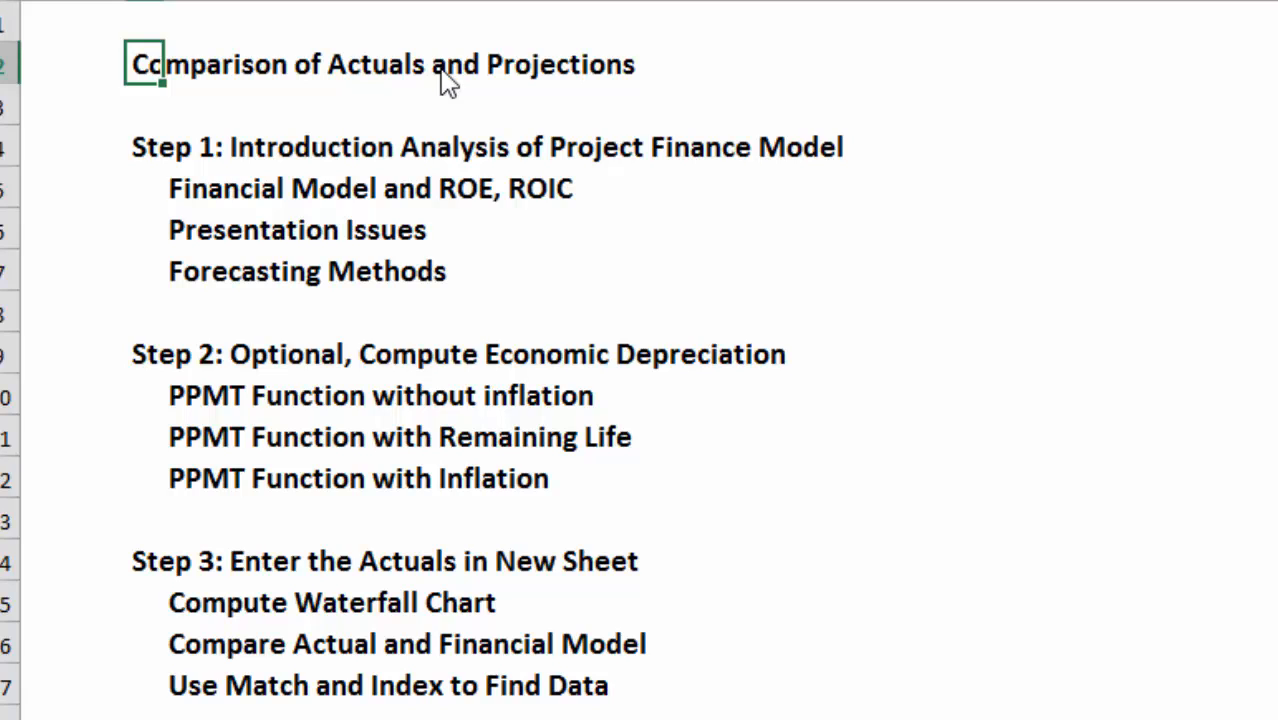
# Review the comparison outline from Step 1 through Step 4, including the sub-items of Step 3.
pyautogui.press('Down')
pyautogui.press('Down')
pyautogui.press('Down')
pyautogui.press('Up')
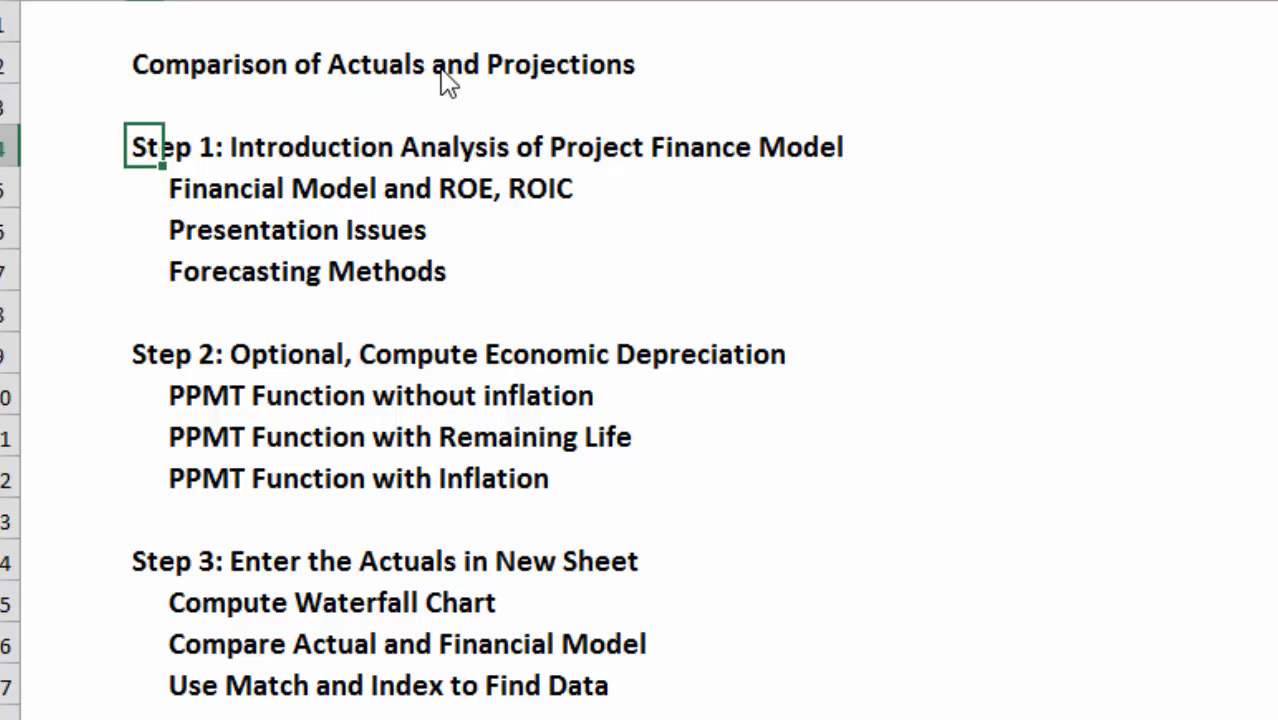
pyautogui.press('Down')
pyautogui.press('Down')
pyautogui.press('Down')
pyautogui.press('Down')
pyautogui.press('Down')
pyautogui.press('Down')
pyautogui.press('Down')
pyautogui.press('Down')
pyautogui.press('Down')
pyautogui.press('Down')
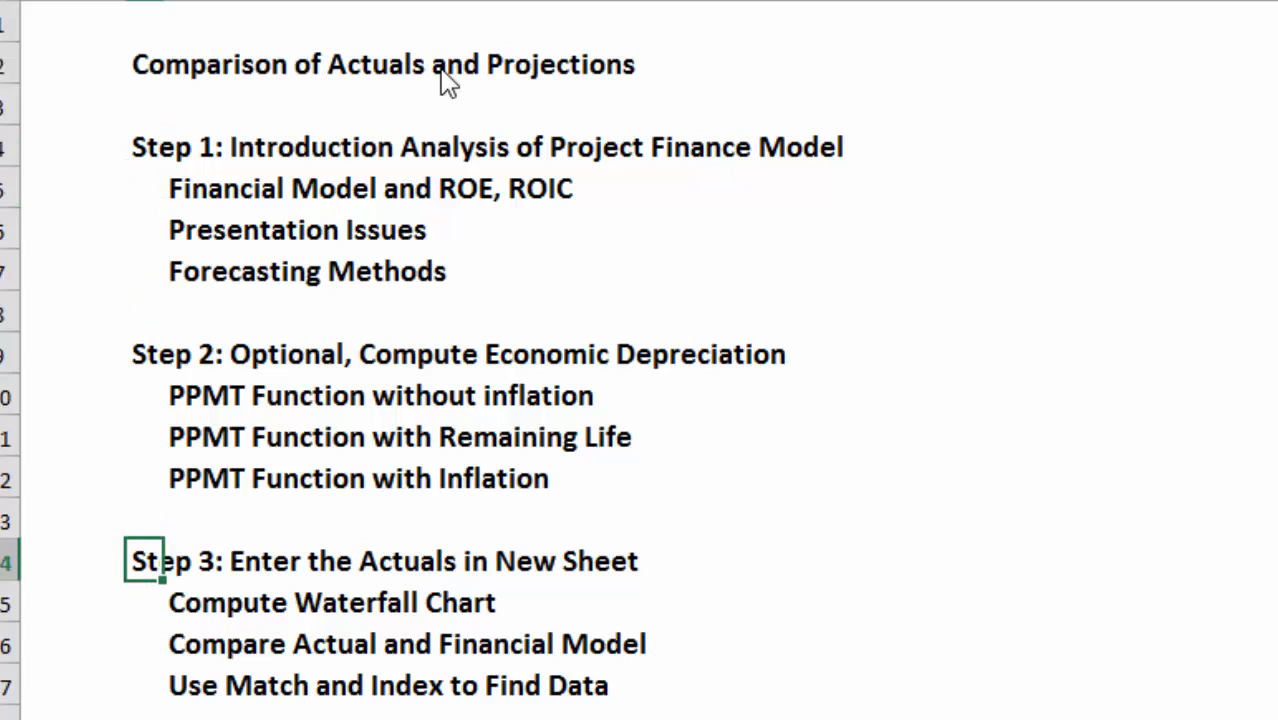
pyautogui.press('Down')
pyautogui.press('Down')
pyautogui.press('Down')
pyautogui.press('Down')
pyautogui.press('Down')
pyautogui.press('Down')
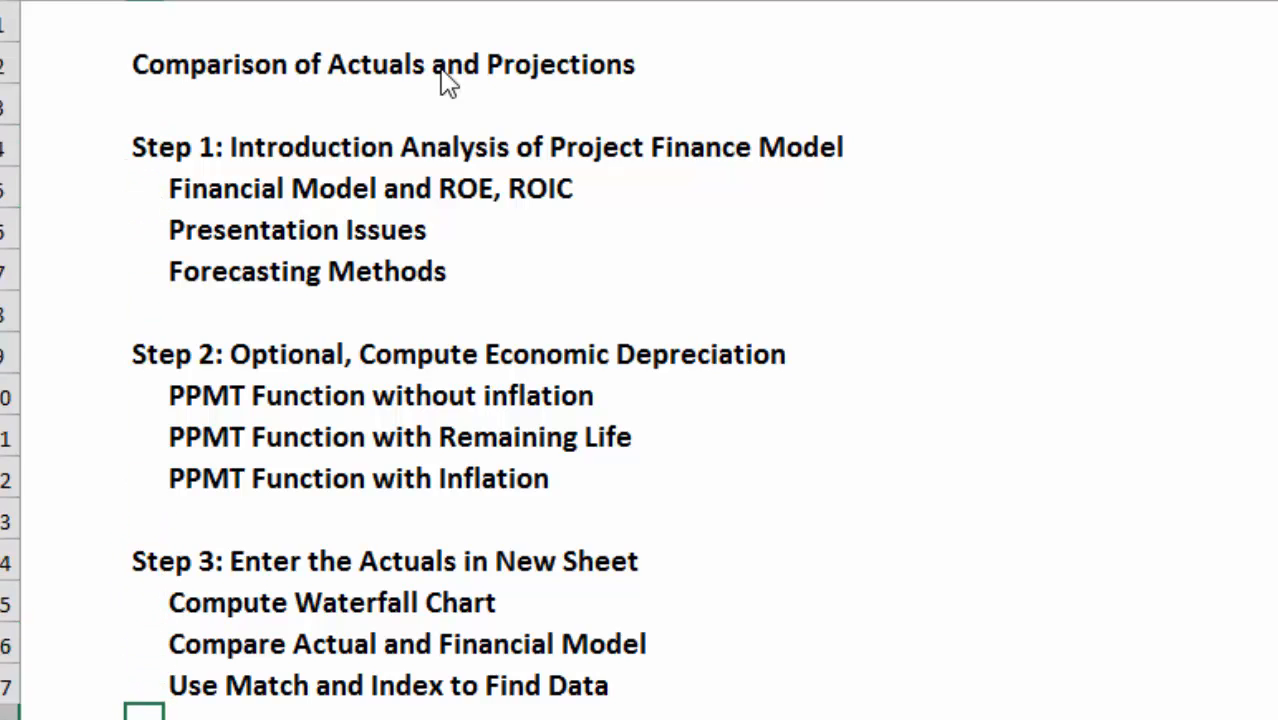
pyautogui.press('Down')
pyautogui.press('Down')
pyautogui.press('Down')
pyautogui.press('Up')
pyautogui.press('Up')
pyautogui.press('Up')
pyautogui.press('Up')
pyautogui.press('Up')
pyautogui.press('Up')
pyautogui.press('Up')
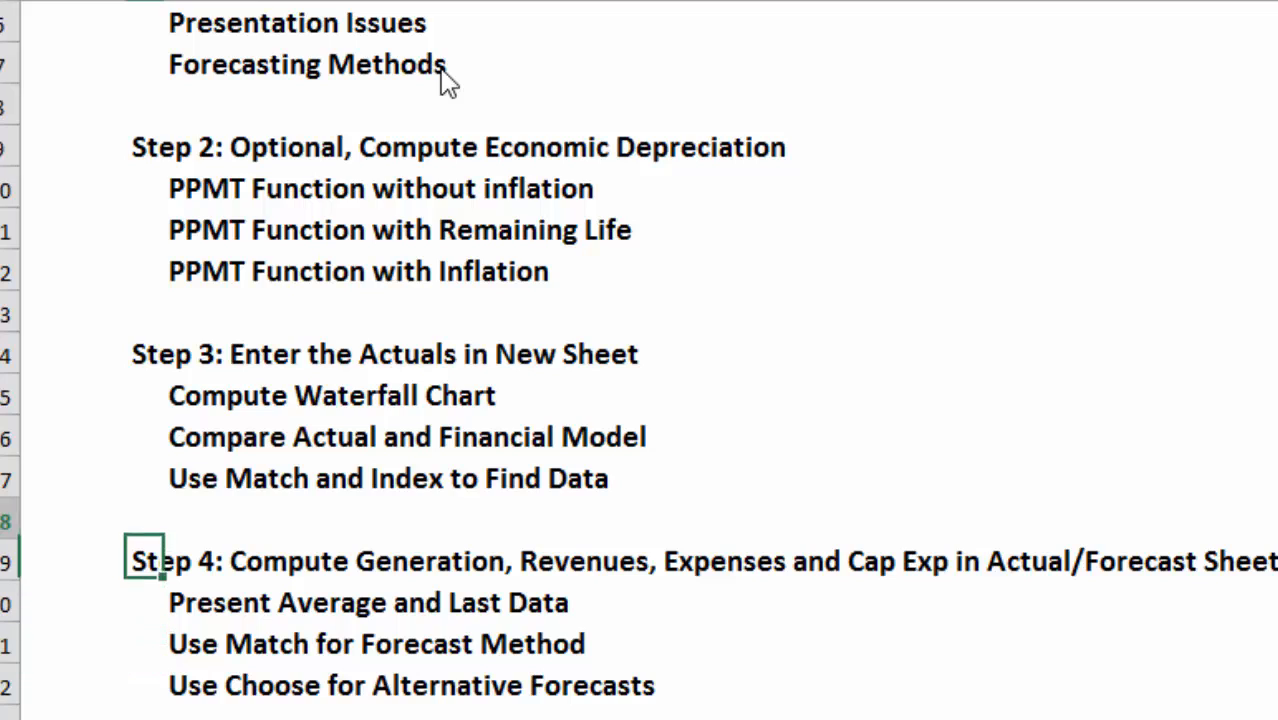
pyautogui.press('Up')
pyautogui.press('Up')
pyautogui.press('Down')
pyautogui.press('Down')
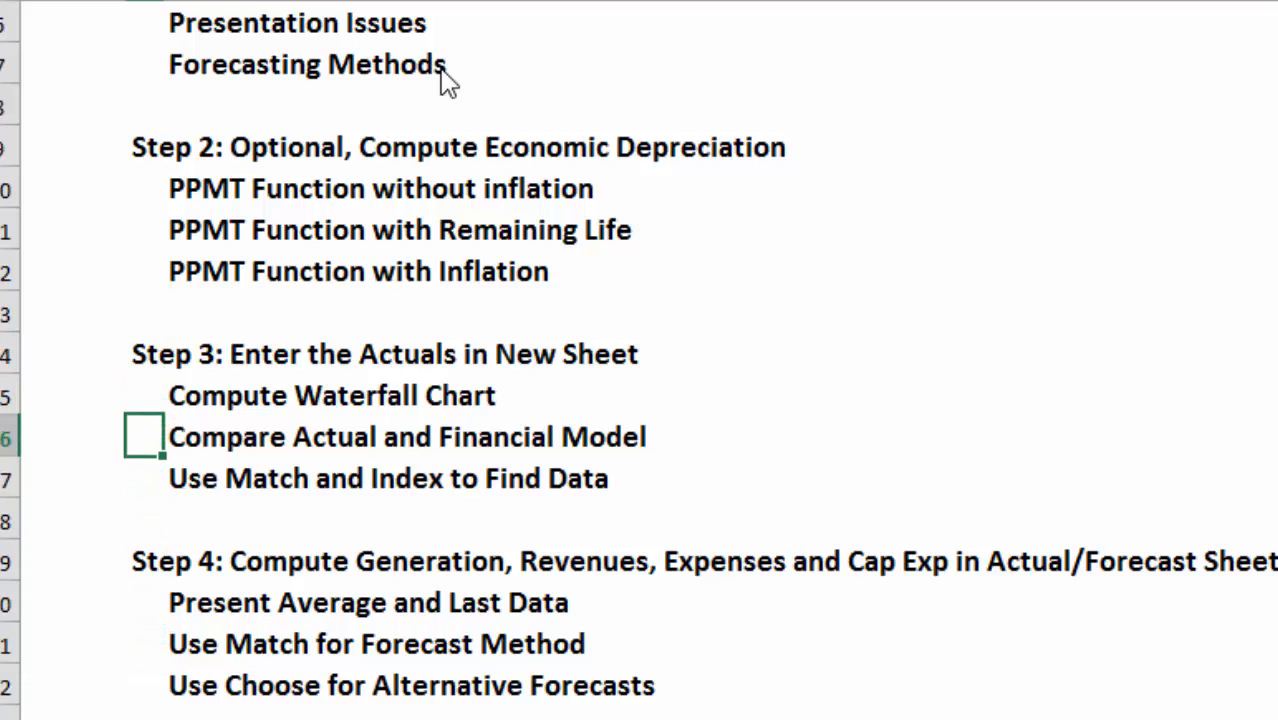
# Insert a blank row above "Compute Waterfall Chart" in the Step 3 list.
pyautogui.press('Up')
pyautogui.hotkey('shift', 'space')
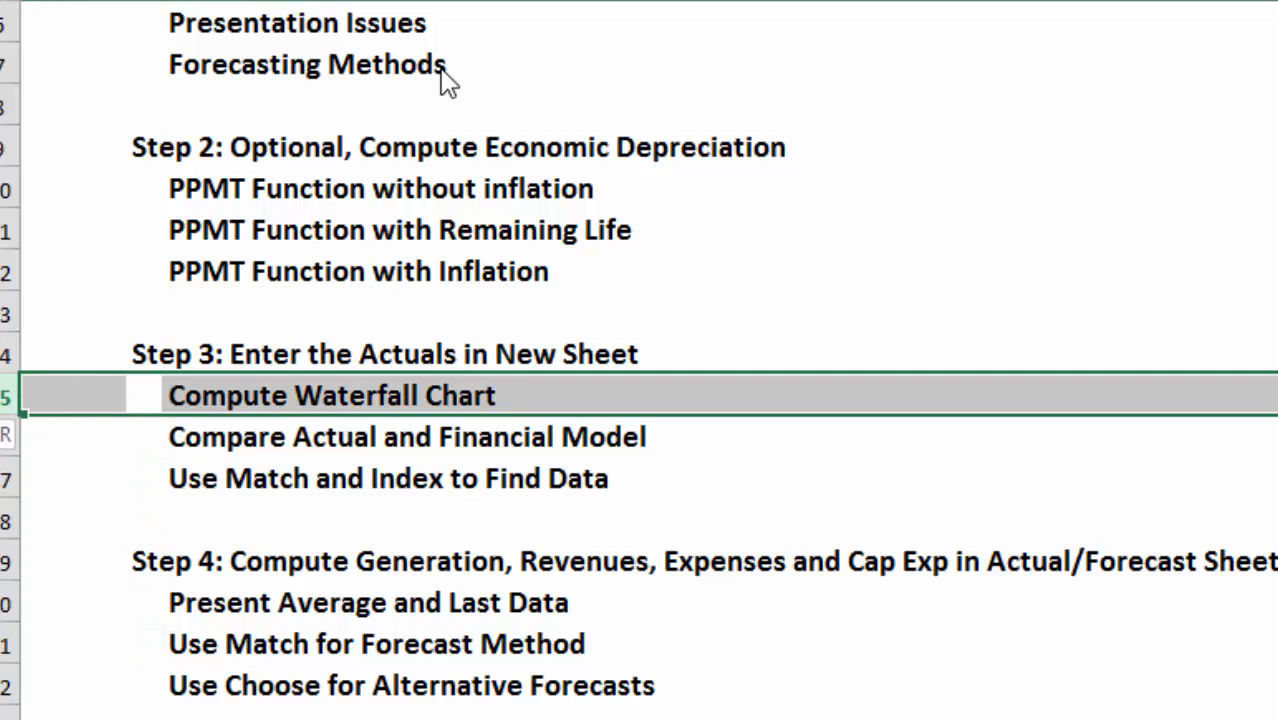
pyautogui.hotkey('ctrl', 'shift', '+')
# Copy the "Compare Actual and Financial Model" row into the blank row directly under the Step 3 heading.
pyautogui.press('Down')
pyautogui.press('Down')
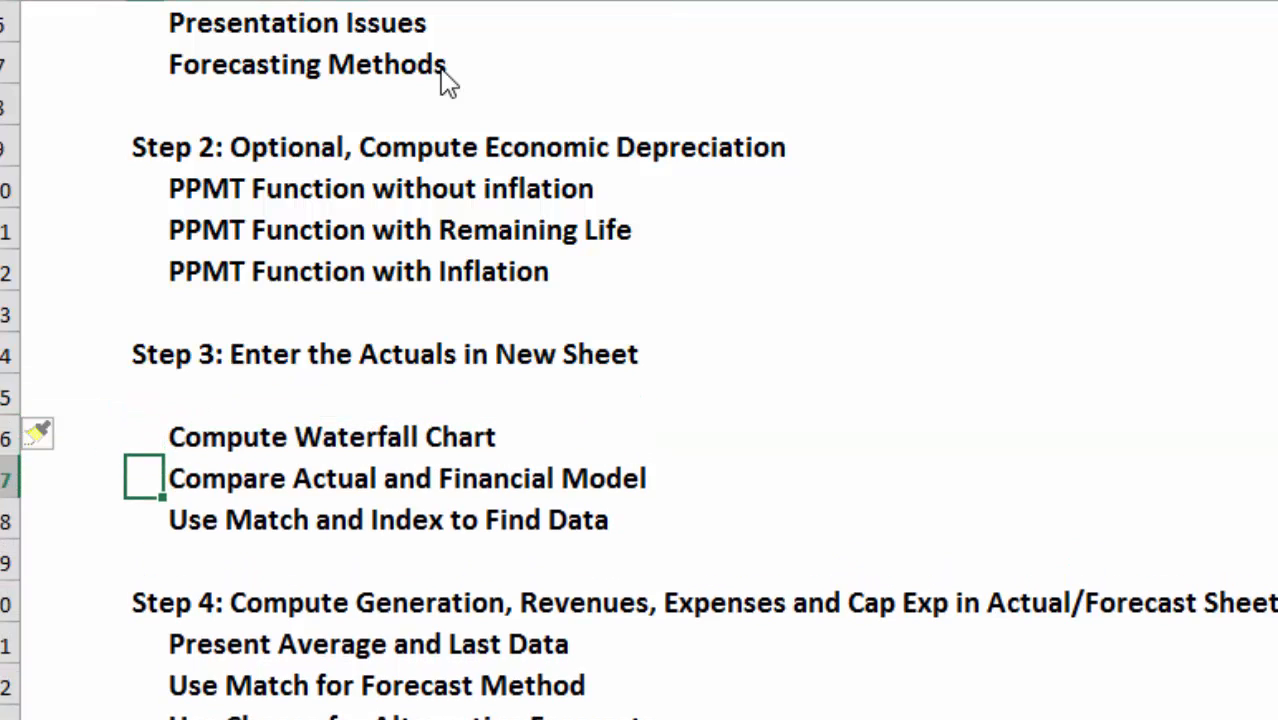
pyautogui.hotkey('shift', 'space')
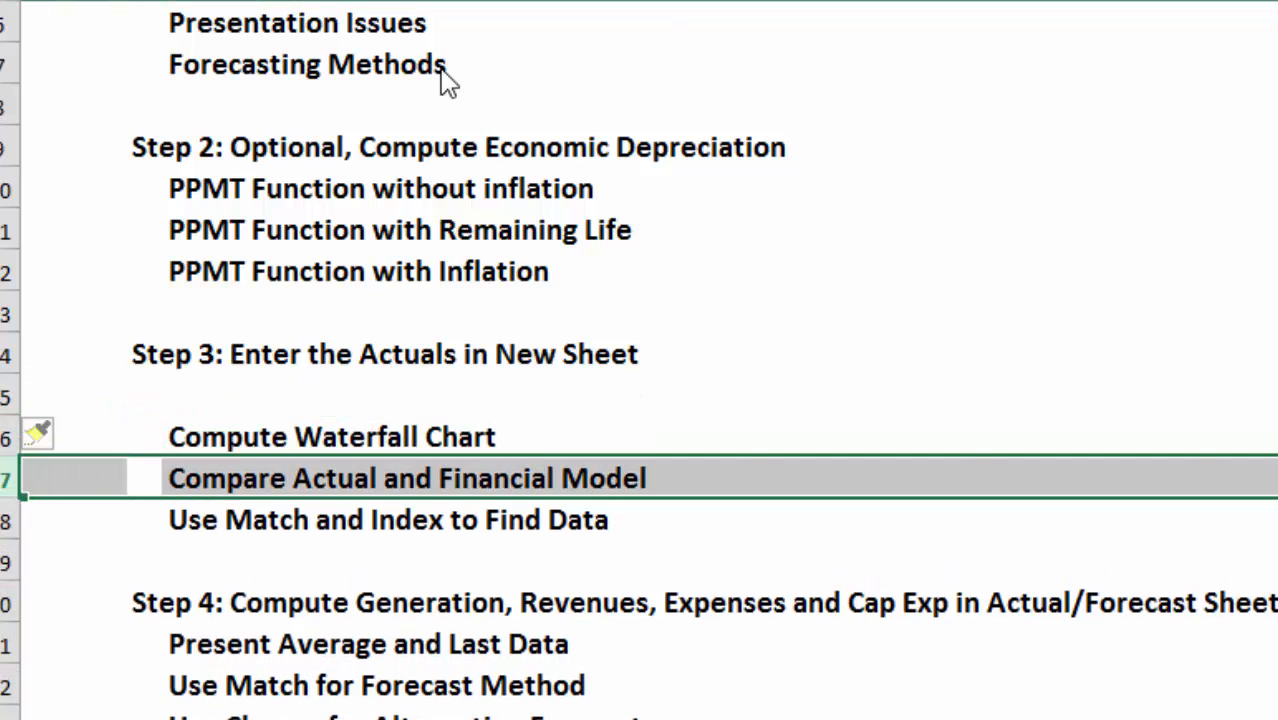
pyautogui.hotkey('ctrl', 'c')
pyautogui.press('Up')
pyautogui.press('Up')
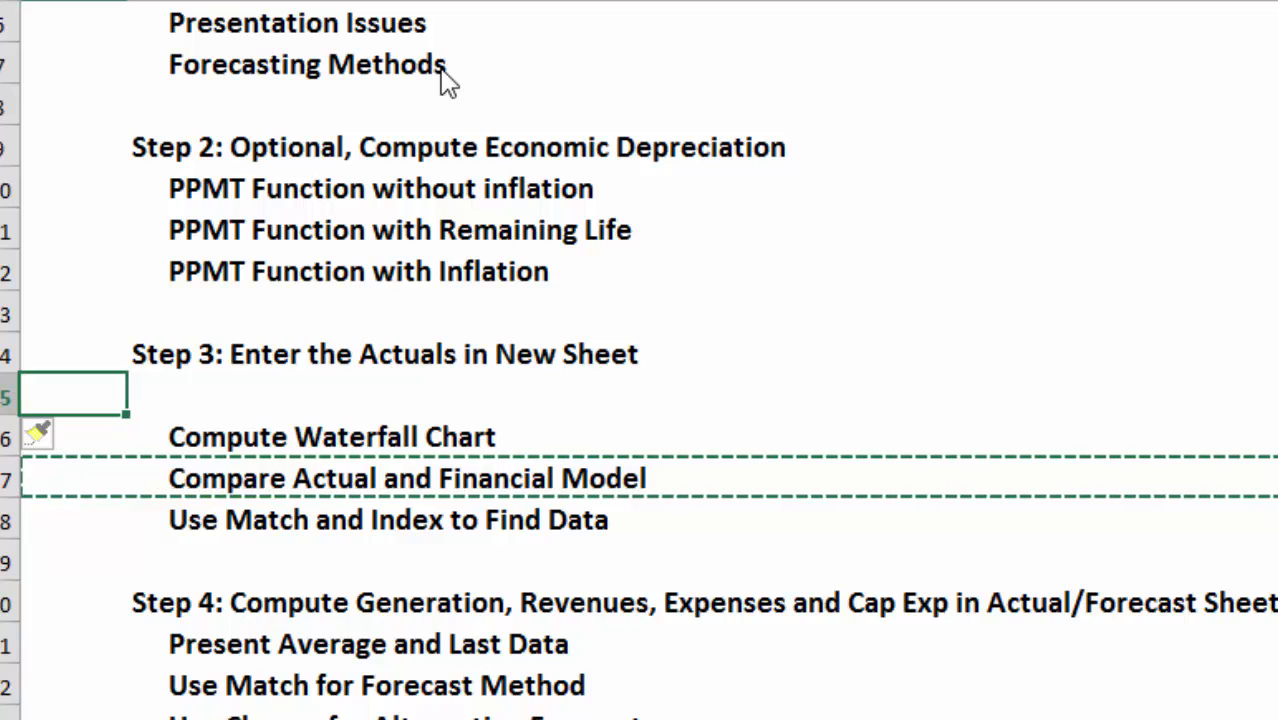
pyautogui.hotkey('shift', 'space')
pyautogui.hotkey('ctrl', 'v')
# Delete the duplicate "Compare Actual and Financial Model" row below "Compute Waterfall Chart".
pyautogui.press('Down')
pyautogui.press('Down')
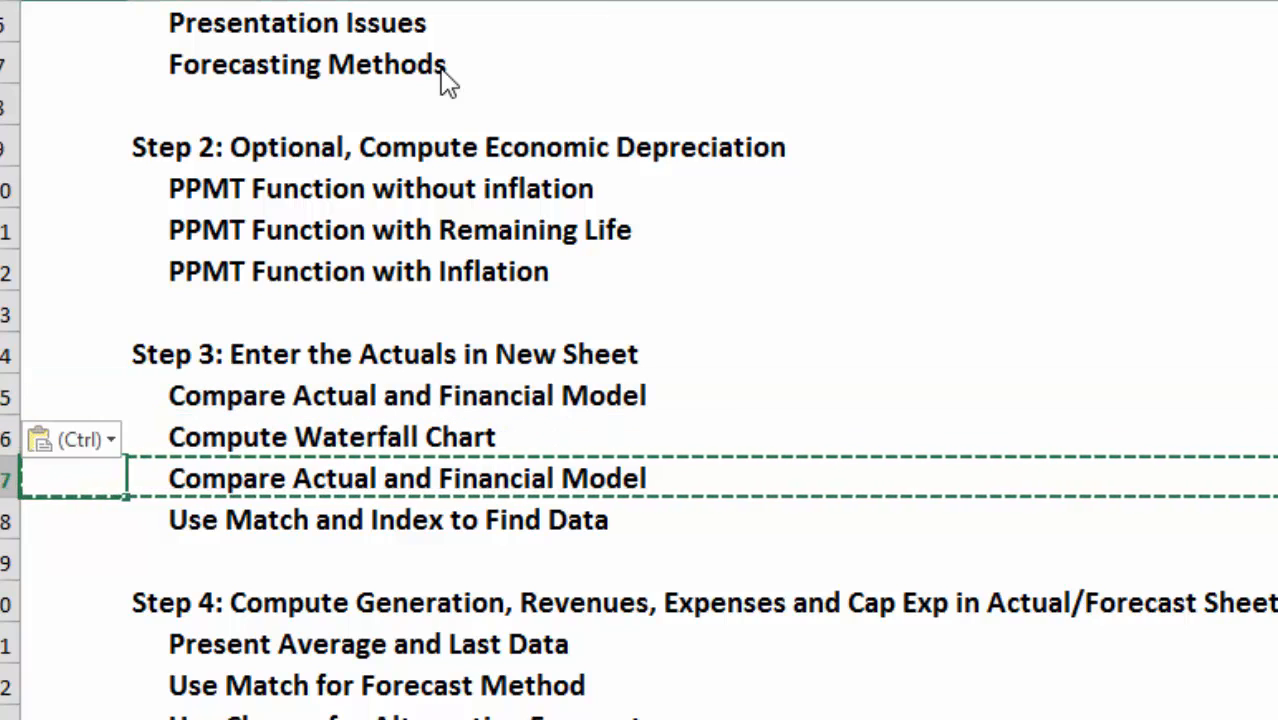
pyautogui.hotkey('shift', 'space')
pyautogui.hotkey('ctrl', '-')
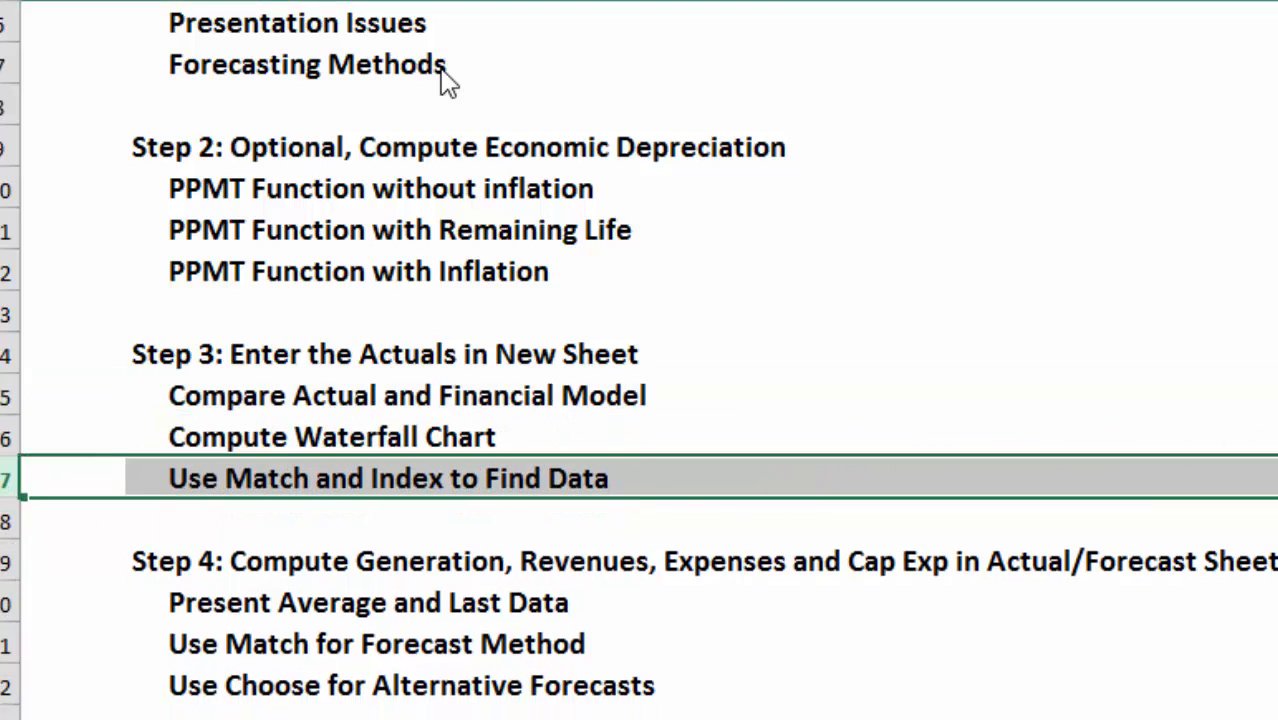
# Extend the last Step 3 item to read "Use Match and Index to Find Data and Graph".
pyautogui.press('Up')
pyautogui.press('Right')
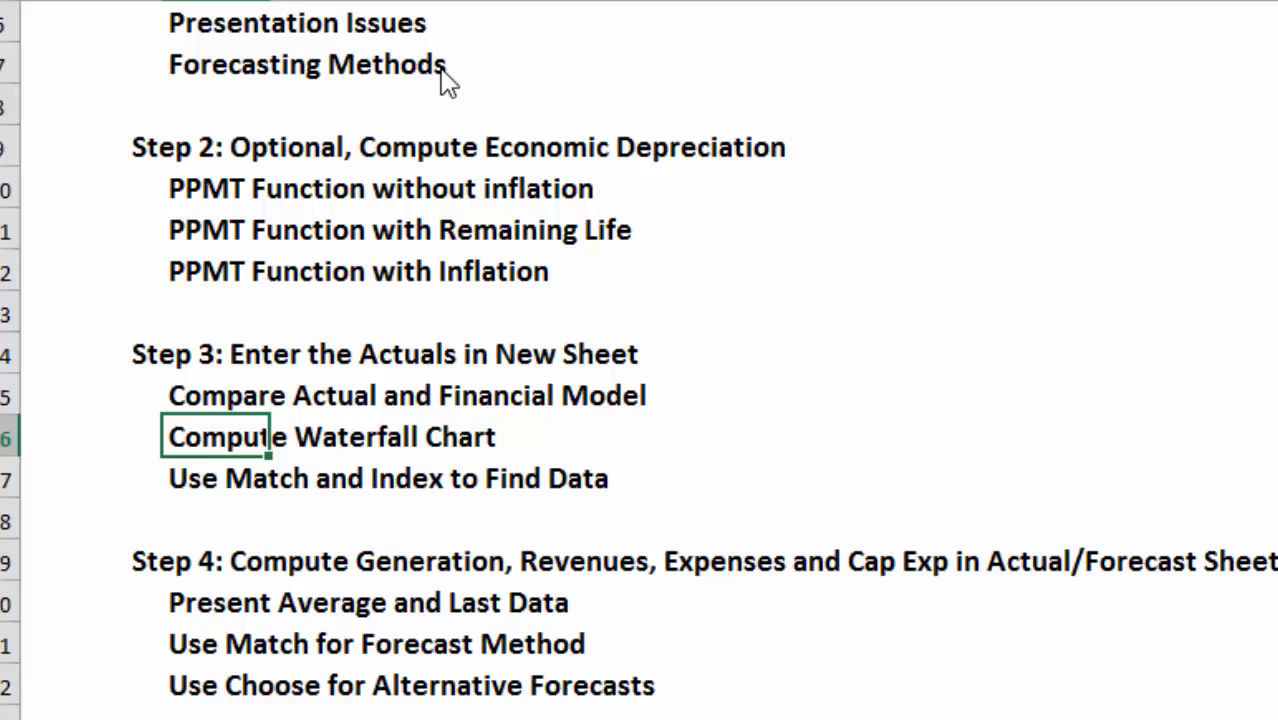
pyautogui.press('Down')
pyautogui.press('F2')
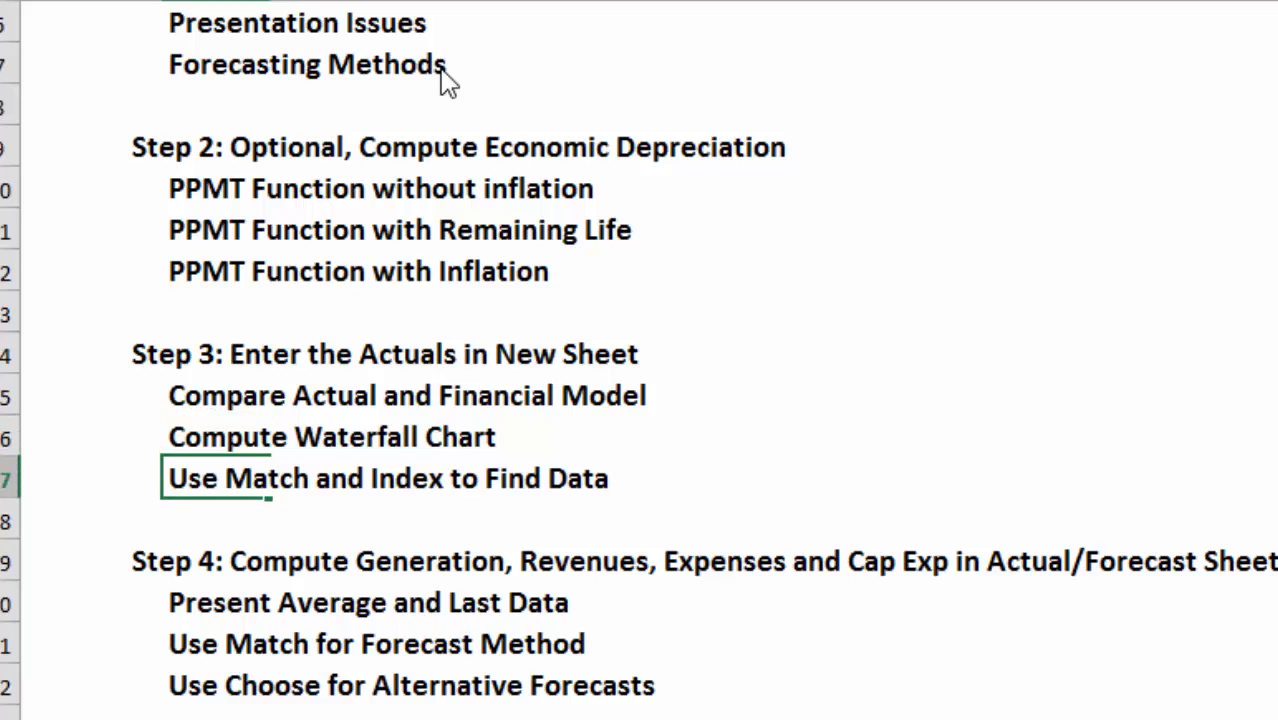
pyautogui.write('and ')
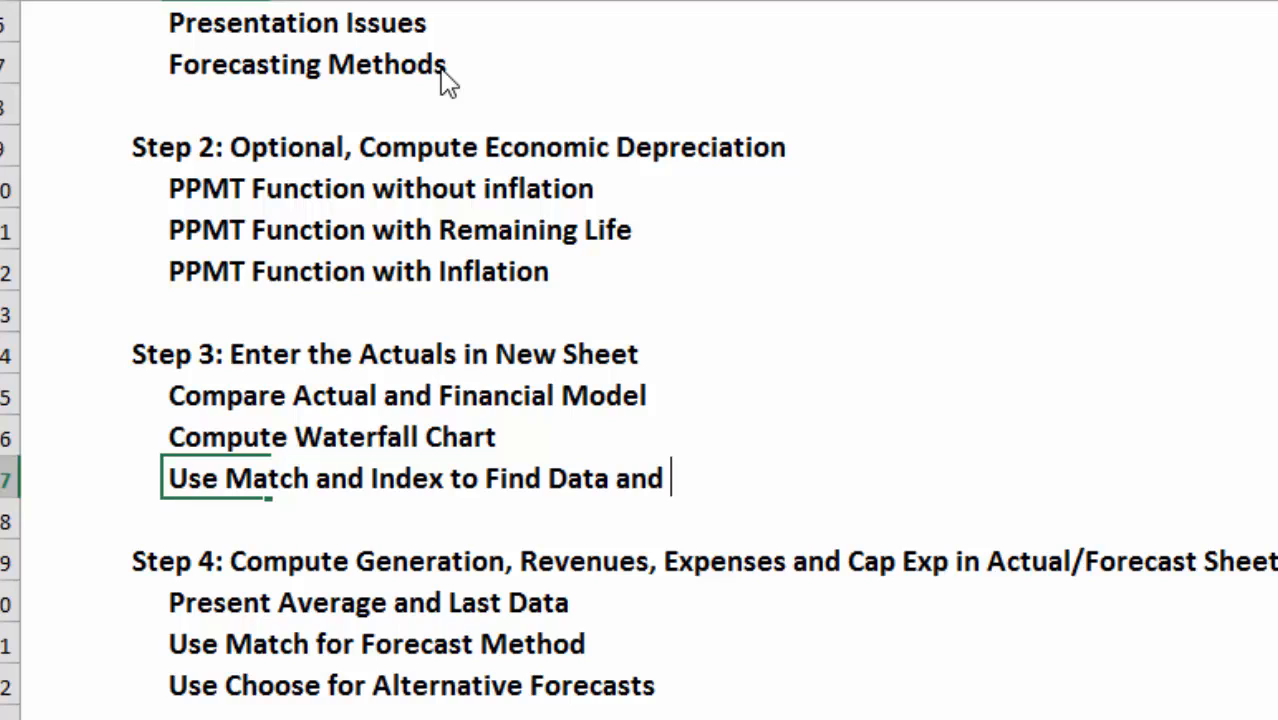
pyautogui.write('Graph')
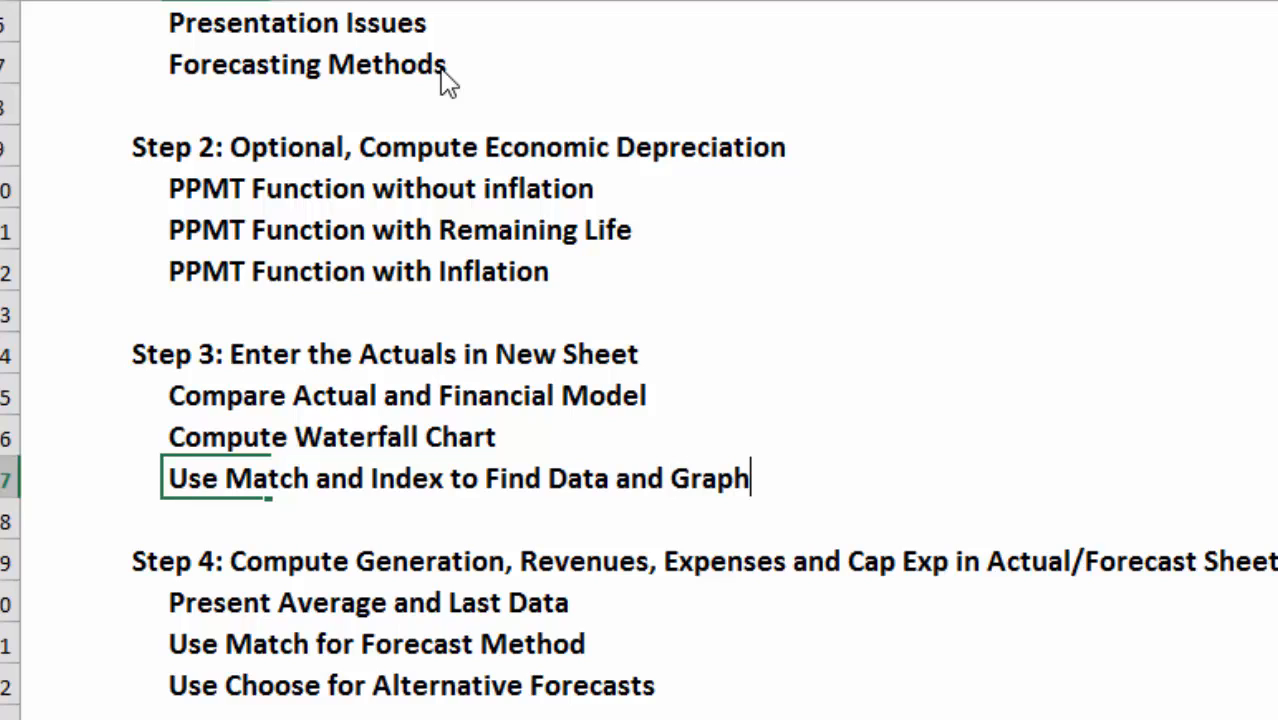
pyautogui.press('Return')
pyautogui.press('Up')
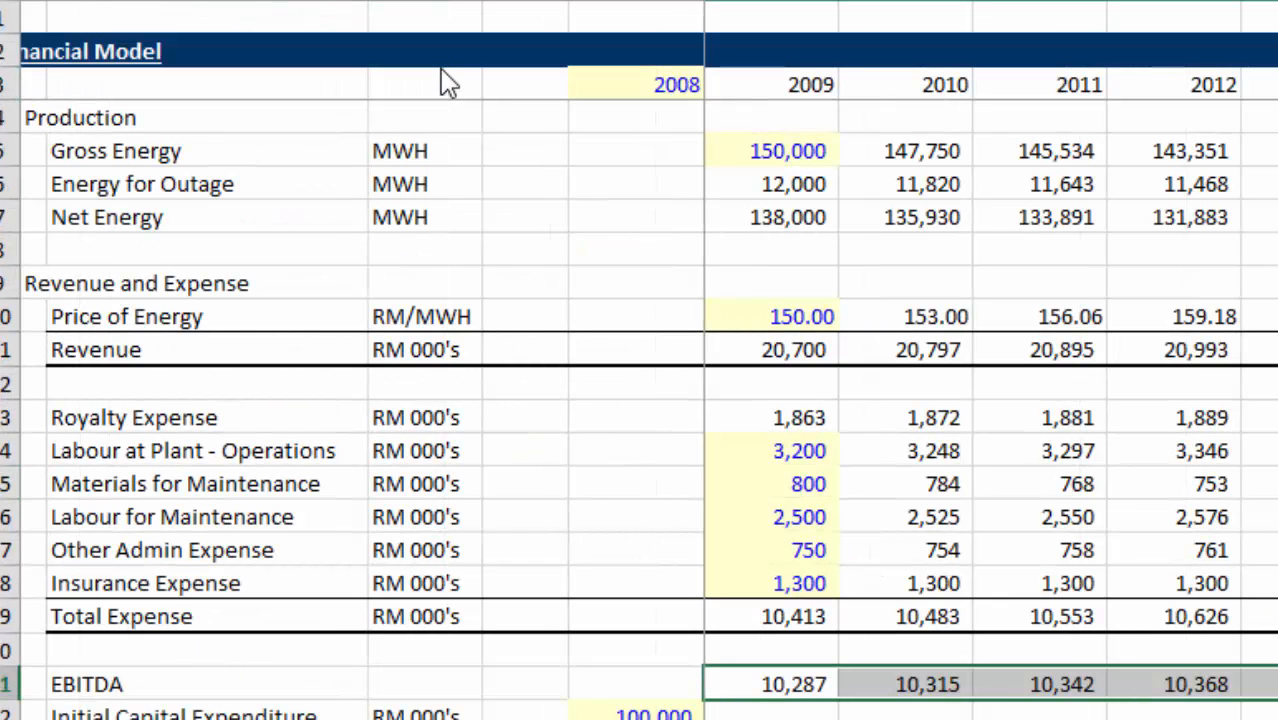
# Go to the Original FM sheet and look over its operating, debt schedule and accounting sections.
pyautogui.press('Left')
pyautogui.press('Left')
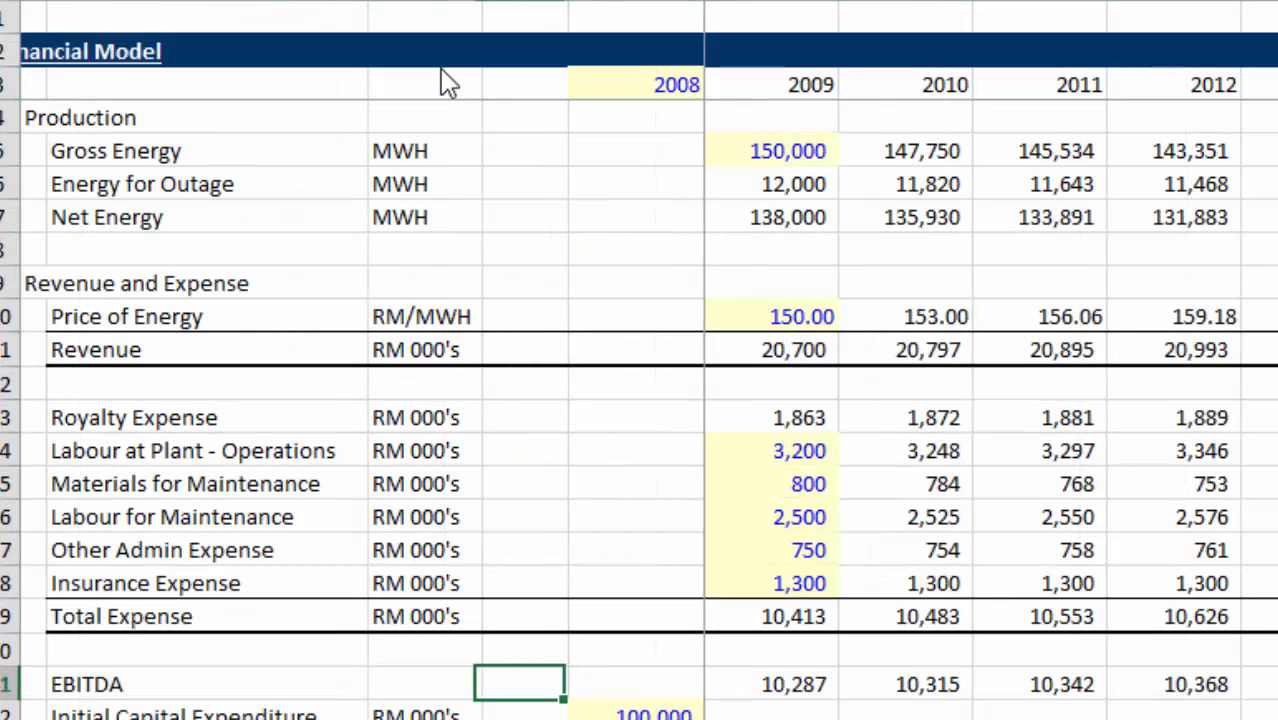
pyautogui.press('Left')
pyautogui.press('pagedown')
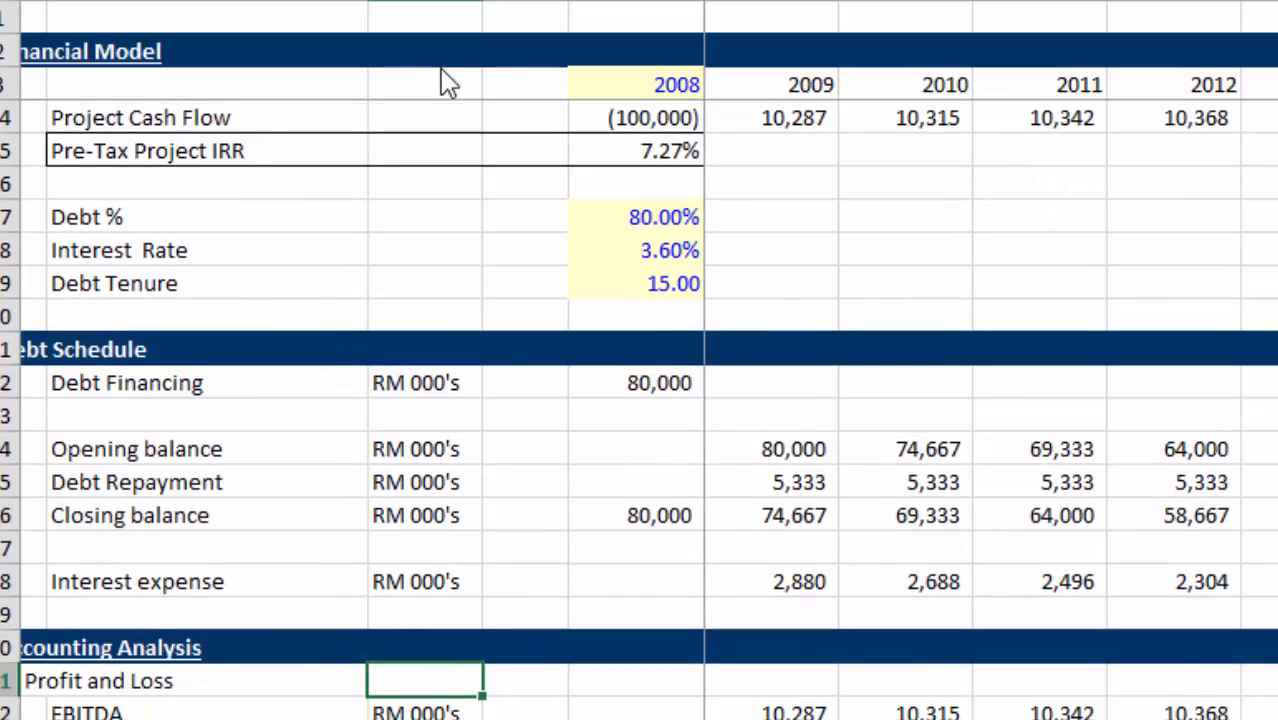
pyautogui.press('pagedown')
pyautogui.press('pageup')
pyautogui.press('pageup')
pyautogui.press('Right')
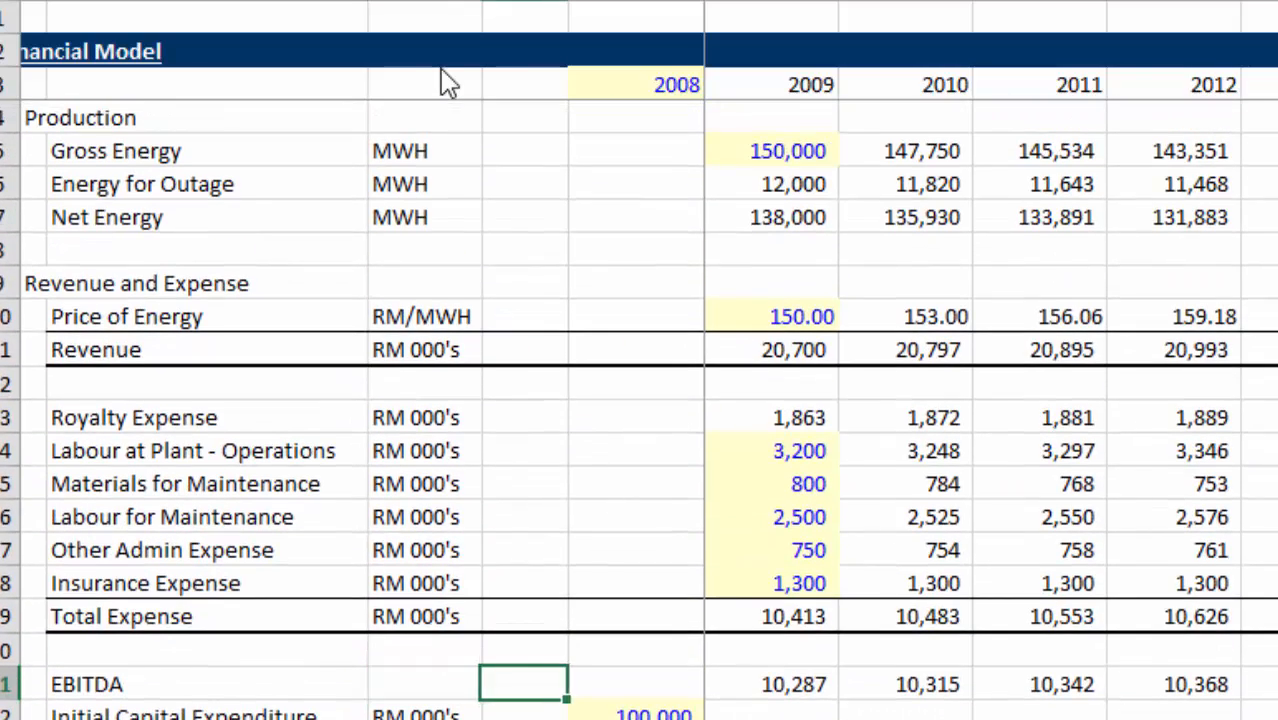
# Examine the 2009 gross energy, price of energy and revenue cells in the Original FM sheet.
pyautogui.press('Up')
pyautogui.press('Up')
pyautogui.press('Up')
pyautogui.press('Up')
pyautogui.press('Up')
pyautogui.press('Up')
pyautogui.press('Up')
pyautogui.press('Up')
pyautogui.press('Up')
pyautogui.press('Up')
pyautogui.press('Up')
pyautogui.press('Up')
pyautogui.press('Up')
pyautogui.press('Up')
pyautogui.press('Up')
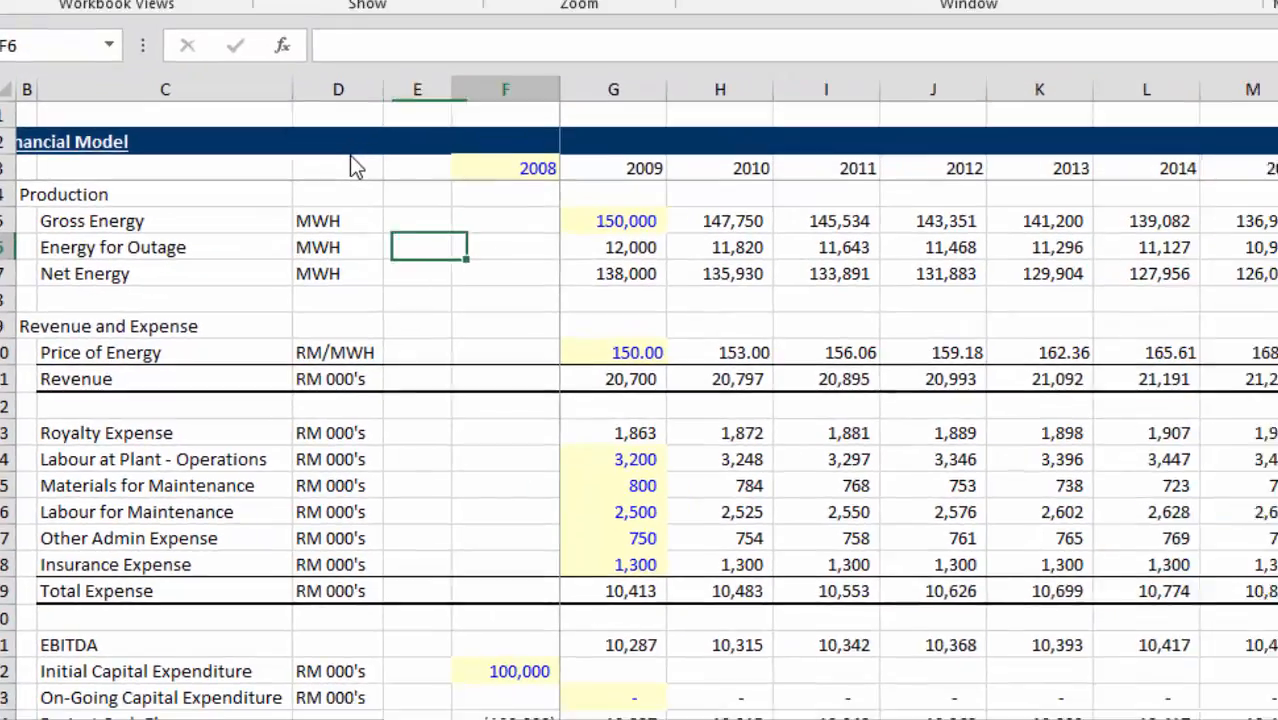
pyautogui.press('Right')
pyautogui.press('Up')
pyautogui.press('Down')
pyautogui.press('Down')
pyautogui.press('Down')
pyautogui.press('Down')
pyautogui.press('Down')
pyautogui.press('Down')
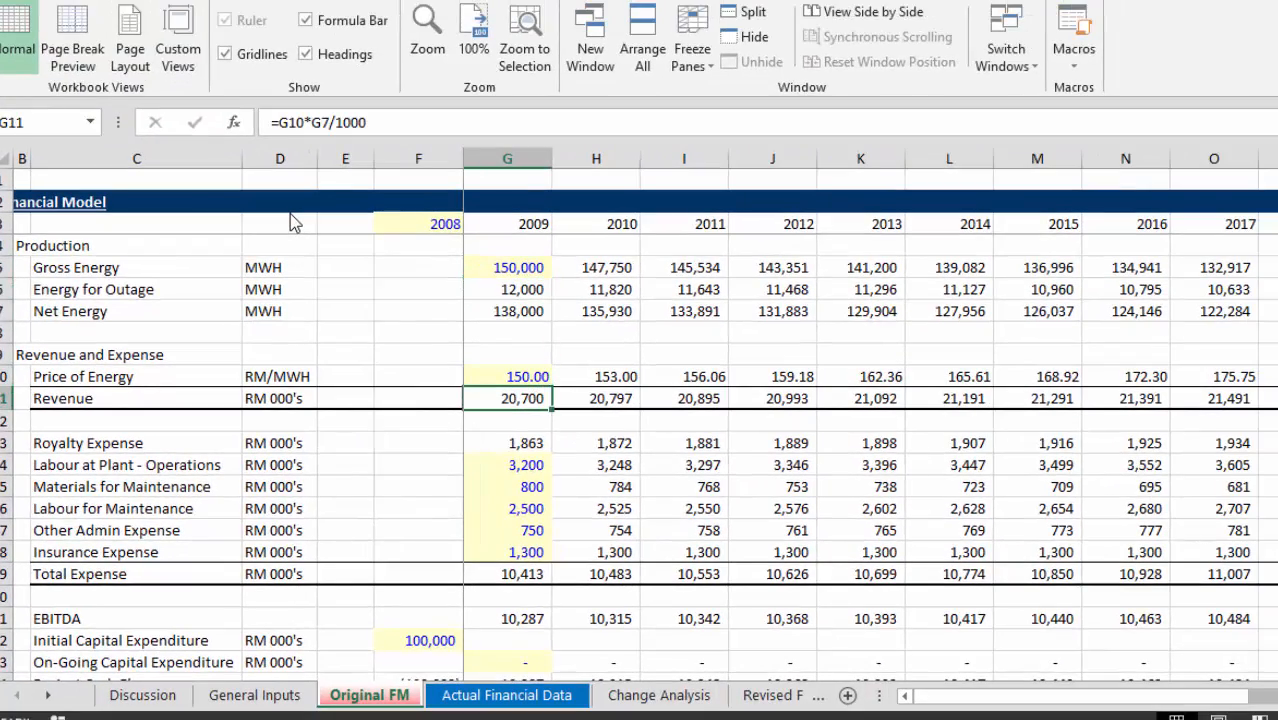
pyautogui.press('Up')
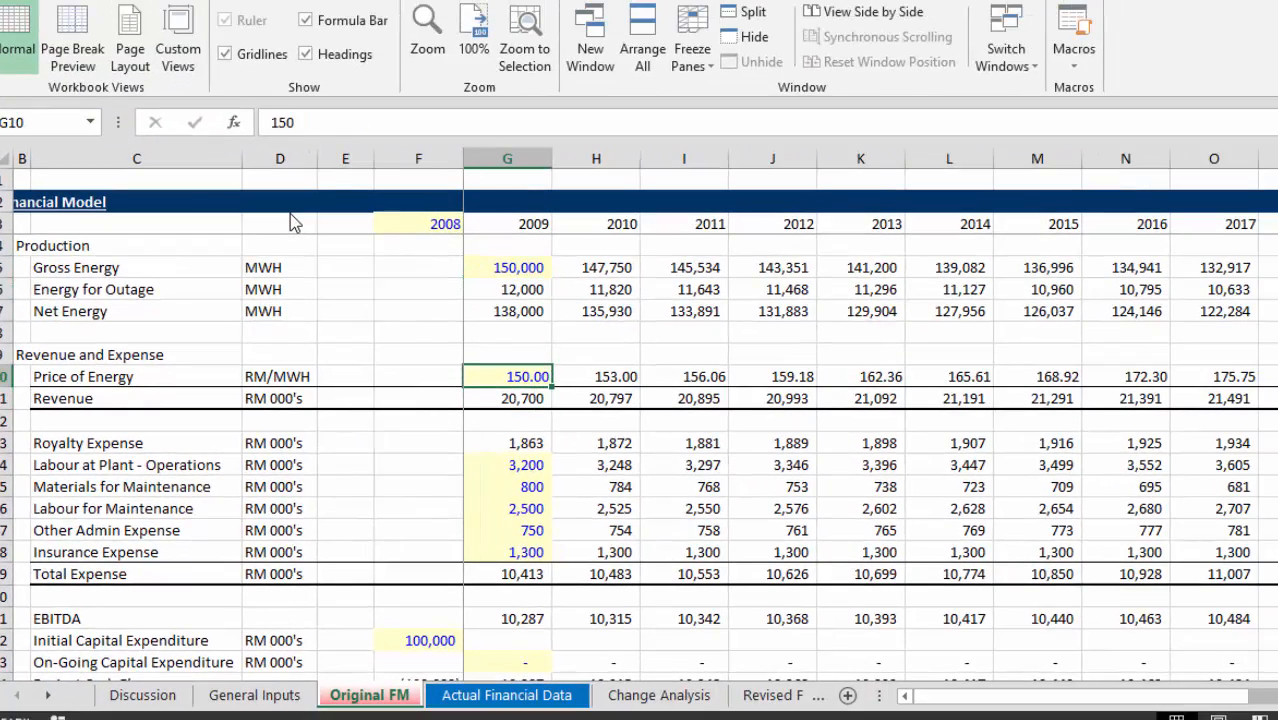
pyautogui.press('Up')
pyautogui.press('Up')
pyautogui.press('Up')
pyautogui.press('Up')
pyautogui.press('Up')
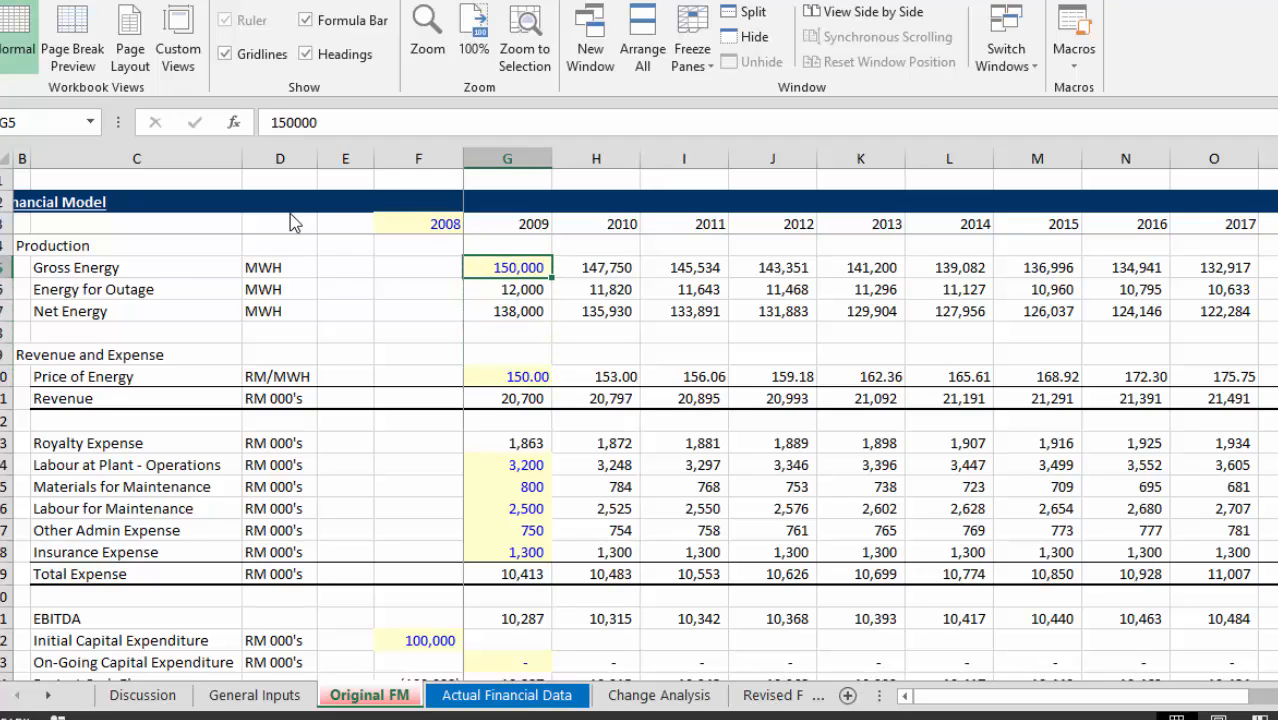
pyautogui.press('Down')
pyautogui.press('Down')
pyautogui.press('Down')
pyautogui.press('Down')
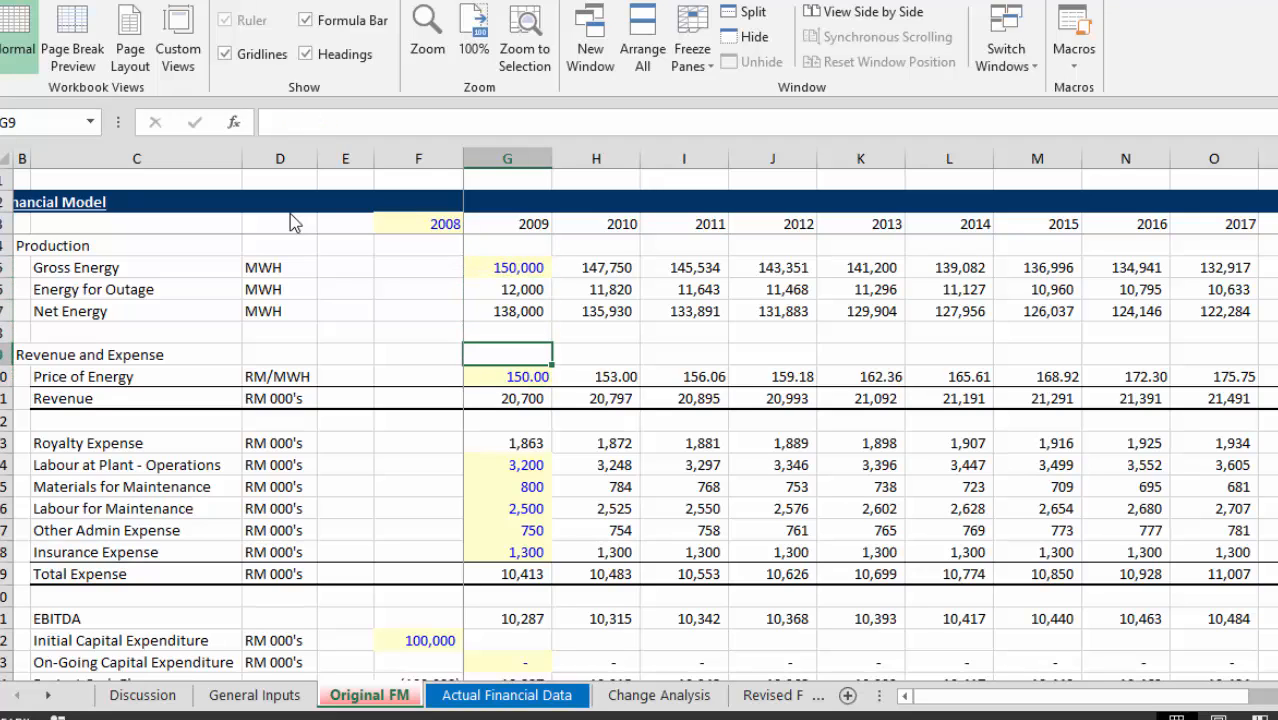
pyautogui.press('Down')
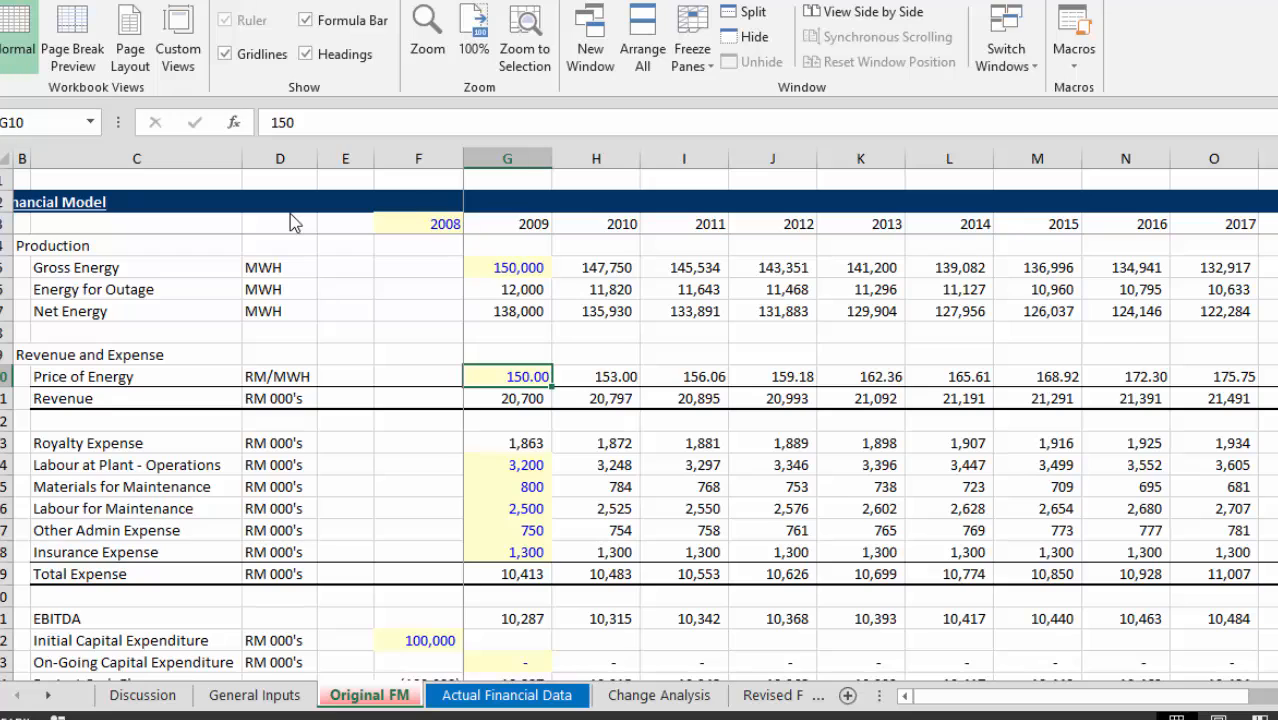
pyautogui.press('Down')
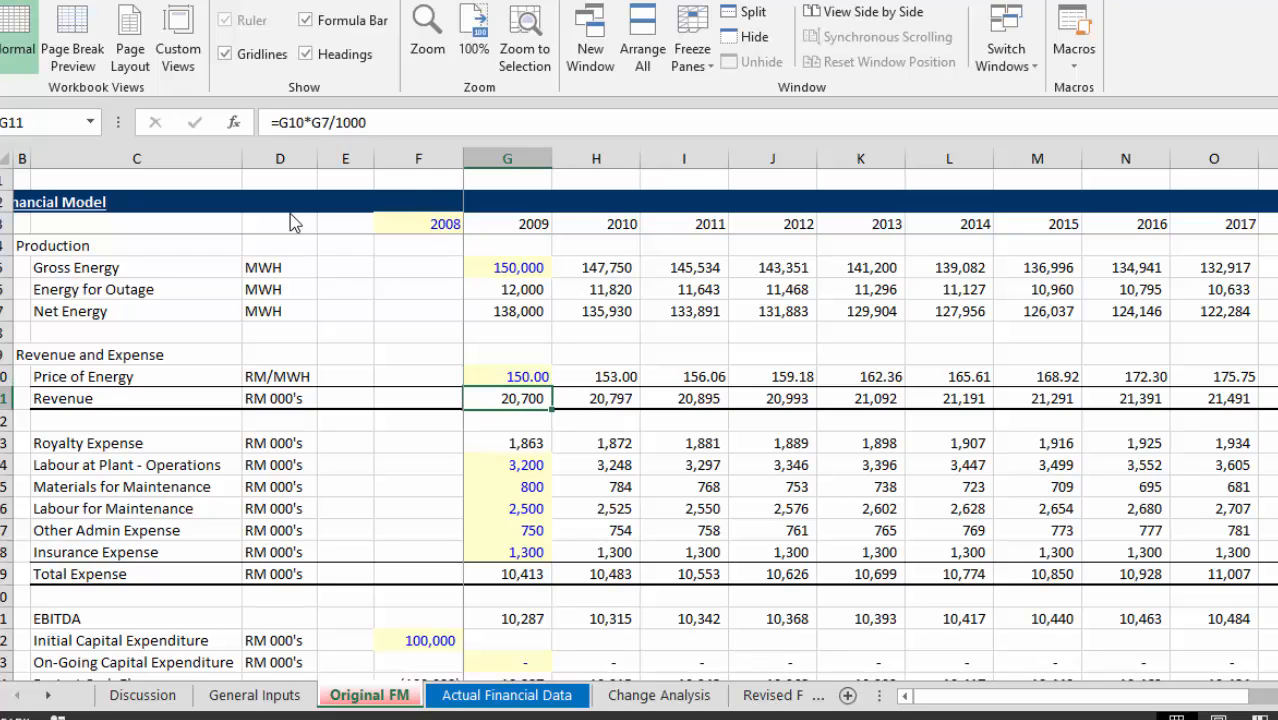
pyautogui.press('Up')
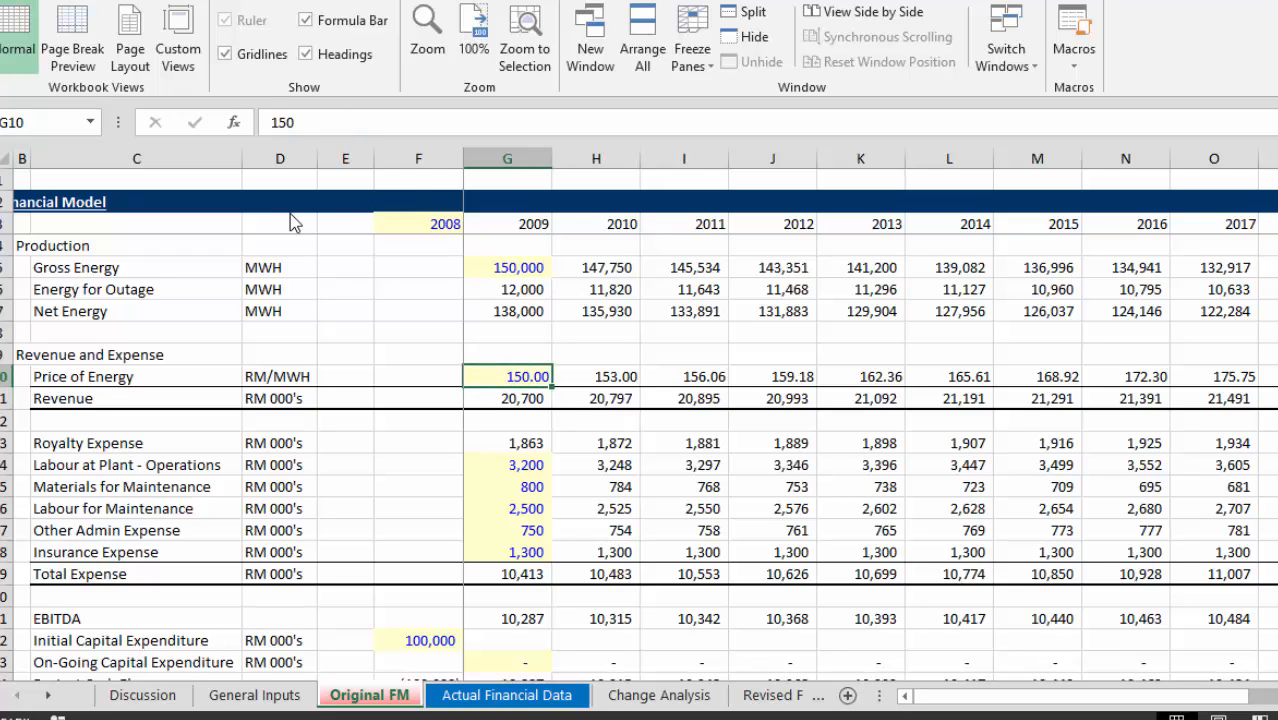
# Examine the 2009 expense lines from plant labour to insurance, and the EBITDA formula.
pyautogui.press('Down')
pyautogui.press('Down')
pyautogui.press('Down')
pyautogui.press('Down')
pyautogui.press('Down')
pyautogui.press('Down')
pyautogui.press('Down')
pyautogui.press('Down')
pyautogui.press('Down')
pyautogui.press('Down')
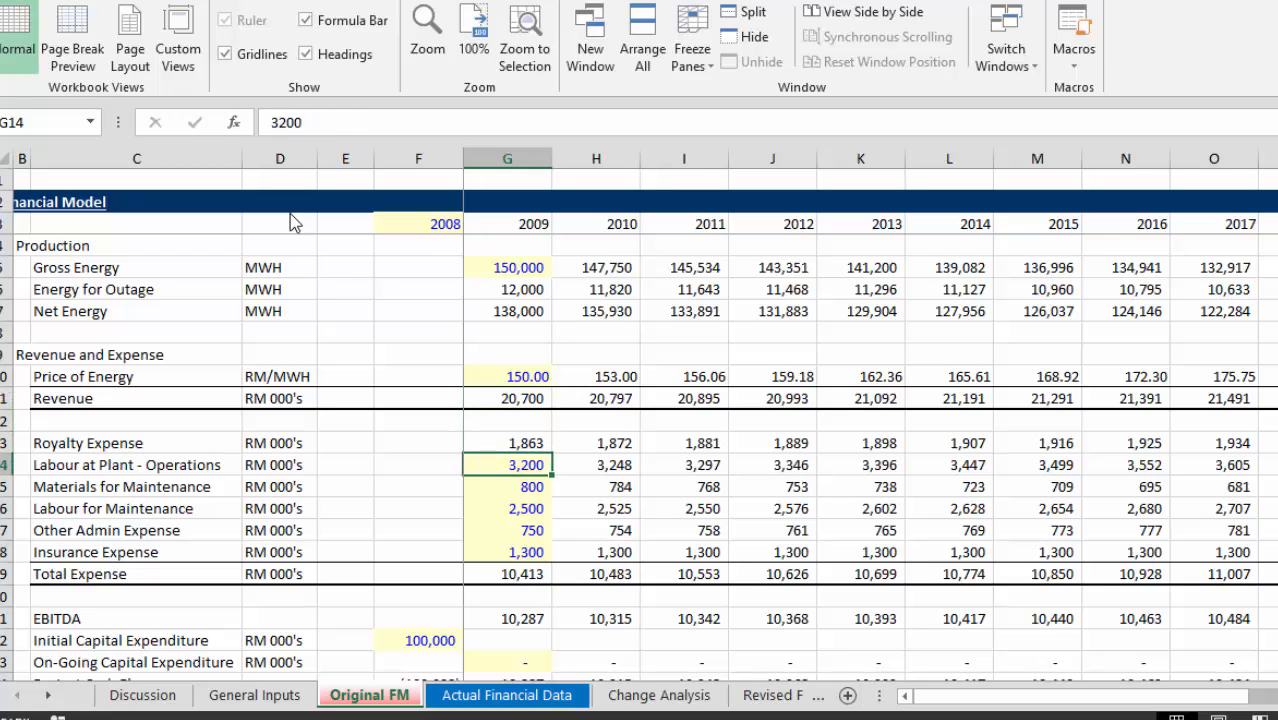
pyautogui.press('Up')
pyautogui.press('Up')
pyautogui.press('Up')
pyautogui.press('Up')
pyautogui.press('Up')
pyautogui.press('Up')
pyautogui.press('Up')
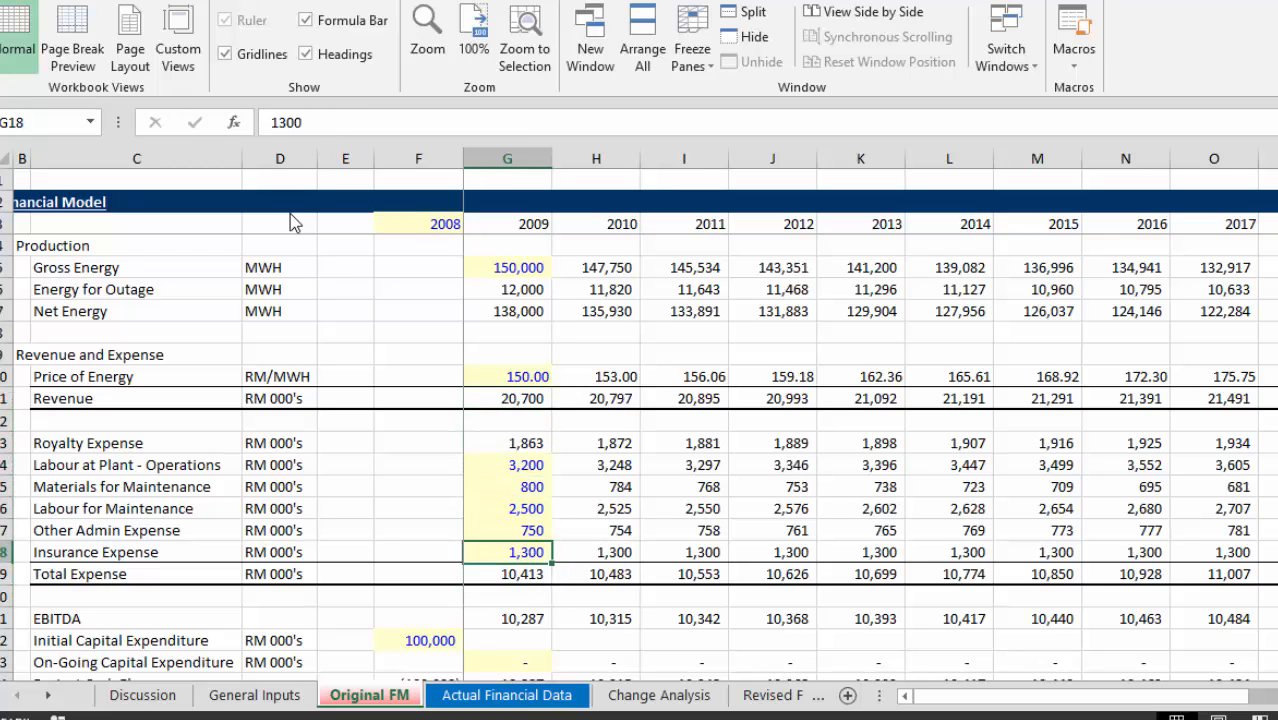
pyautogui.press('Down')
pyautogui.press('Down')
pyautogui.press('Down')
pyautogui.press('Down')
pyautogui.press('Down')
pyautogui.press('Down')
pyautogui.press('Down')
pyautogui.press('Down')
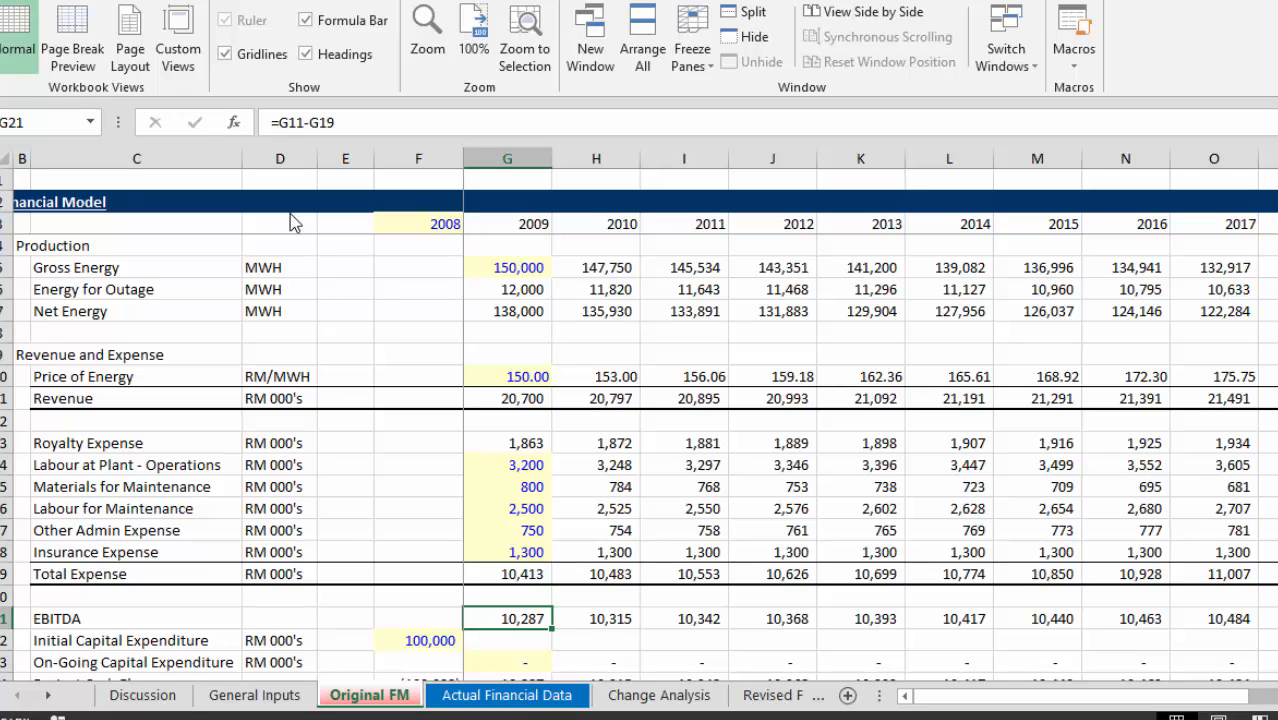
# Switch to the Actual Financial Data sheet and examine its year, switch and gross energy rows.
pyautogui.hotkey('ctrl', 'pagedown')
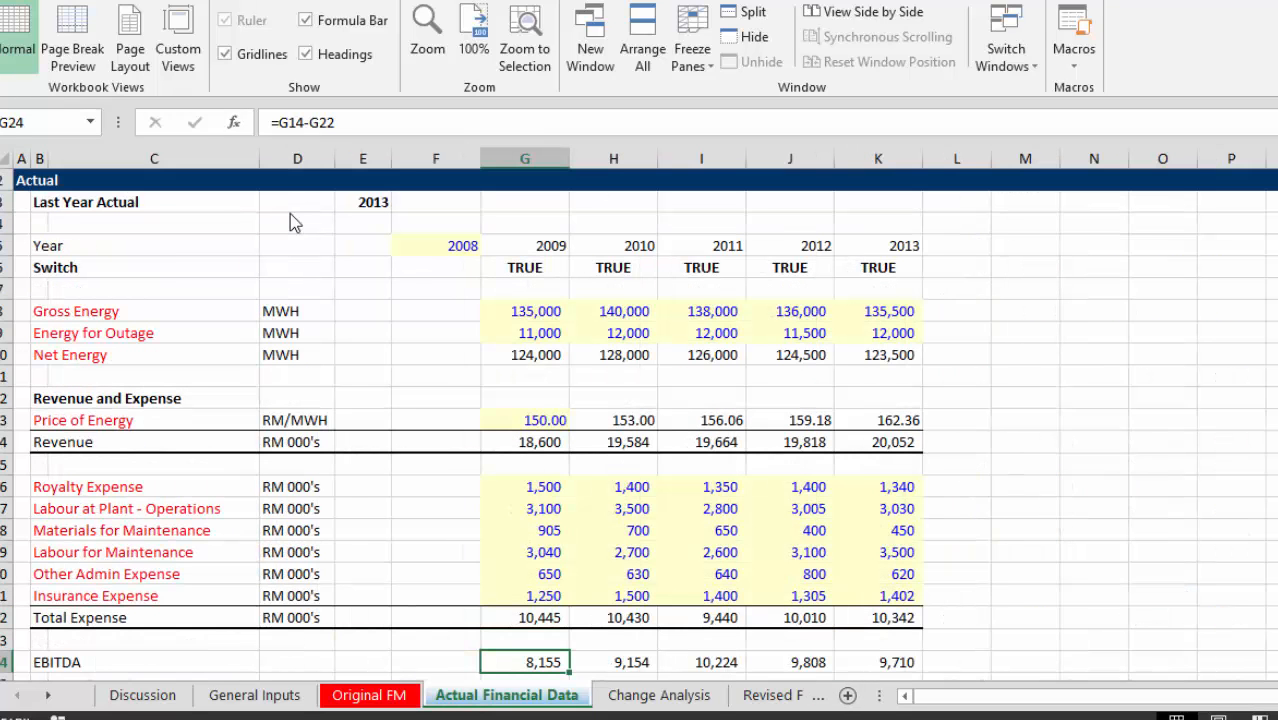
pyautogui.press('Up')
pyautogui.press('Up')
pyautogui.press('Up')
pyautogui.press('Up')
pyautogui.press('Up')
pyautogui.press('Up')
pyautogui.press('Up')
pyautogui.press('Up')
pyautogui.press('Up')
pyautogui.press('Up')
pyautogui.press('Up')
pyautogui.press('Up')
pyautogui.press('Up')
pyautogui.press('Up')
pyautogui.press('Up')
pyautogui.press('Up')
pyautogui.press('Up')
pyautogui.press('Up')
pyautogui.press('Up')
pyautogui.press('Up')
pyautogui.press('Up')
pyautogui.press('Up')
pyautogui.press('Up')
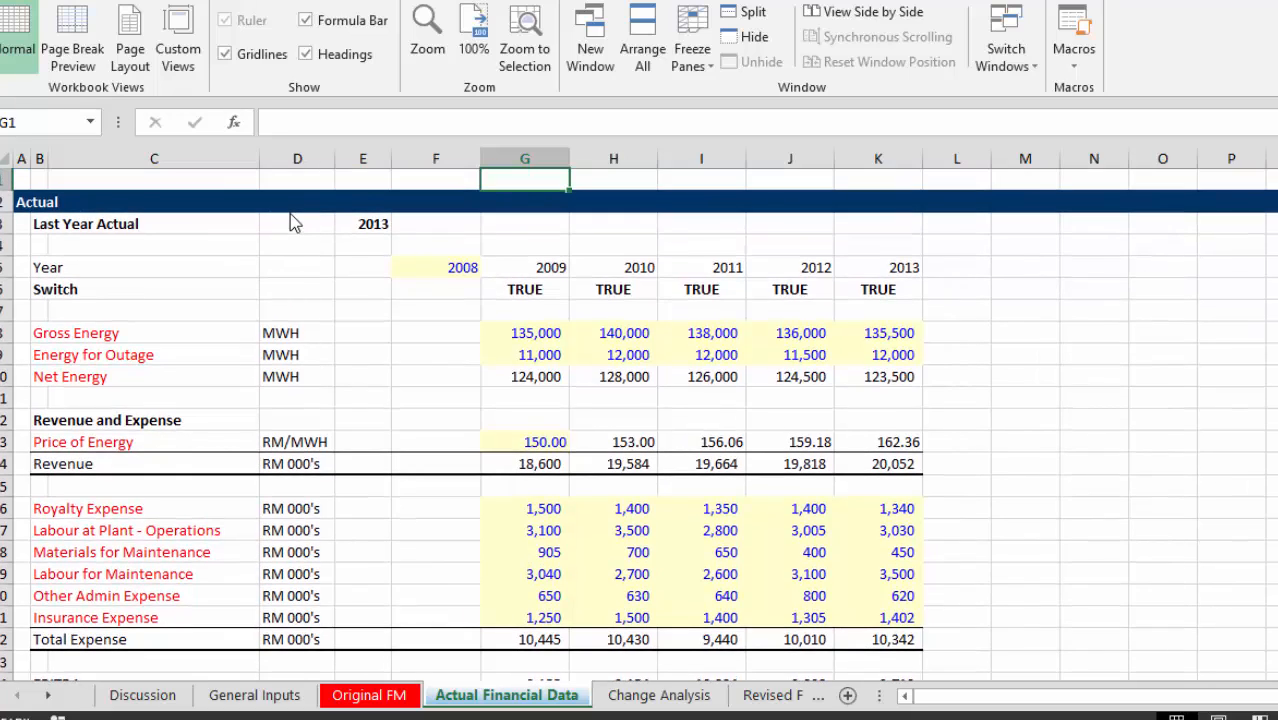
pyautogui.press('Down')
pyautogui.press('Down')
pyautogui.press('Down')
pyautogui.press('Down')
pyautogui.press('Down')
pyautogui.press('Down')
pyautogui.press('Right')
# Examine the energy for outage inputs and the 2009 net energy formula in the actual data.
pyautogui.press('Down')
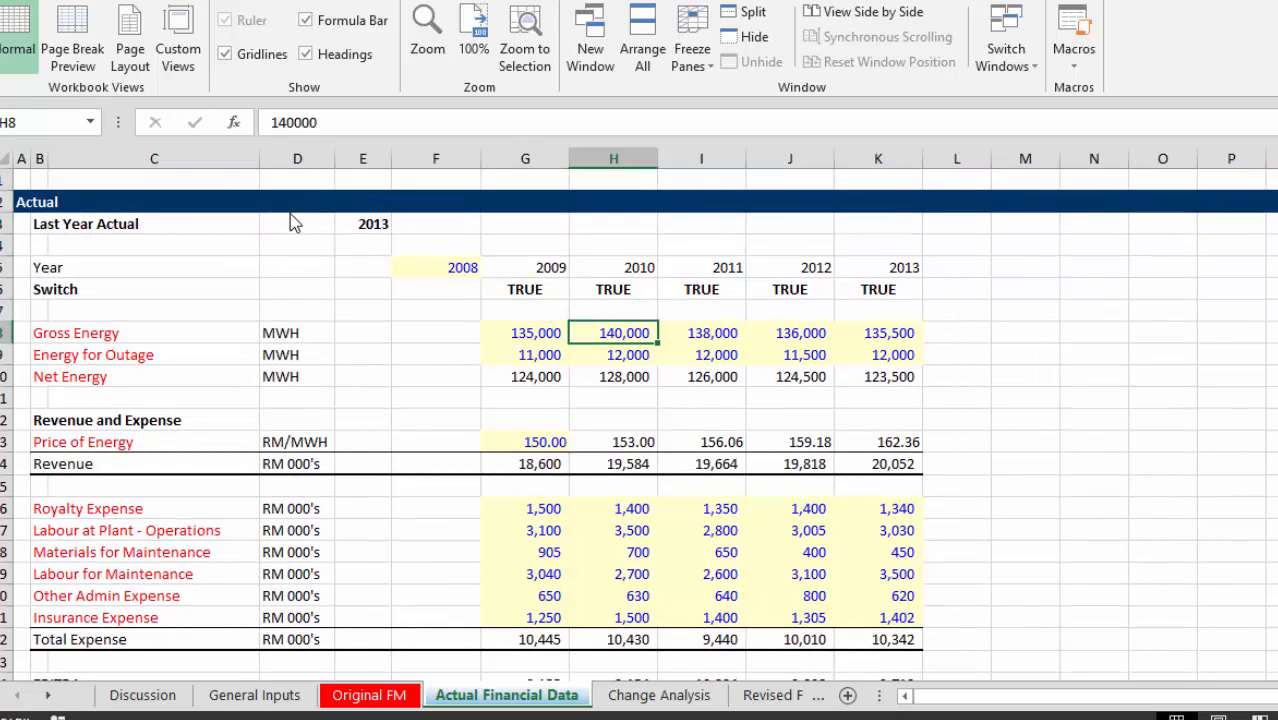
pyautogui.press('Down')
pyautogui.press('Down')
pyautogui.press('Up')
pyautogui.press('Down')
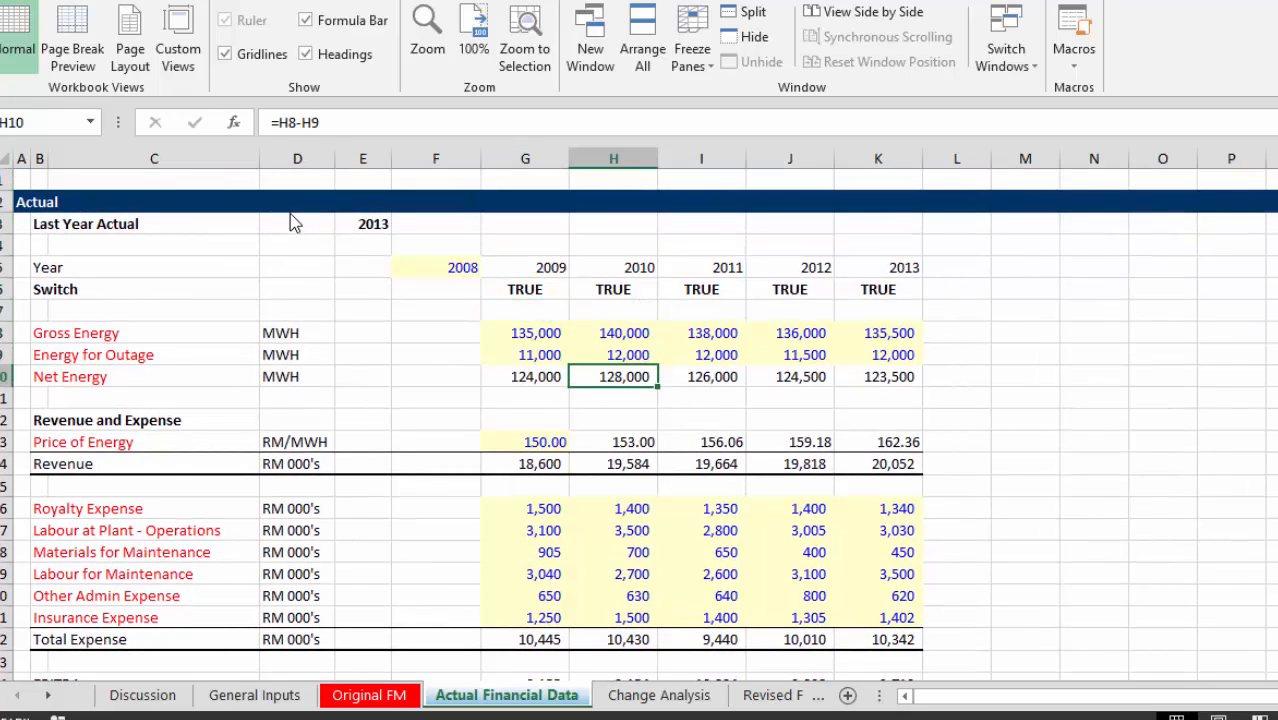
pyautogui.press('Left')
pyautogui.press('F2')
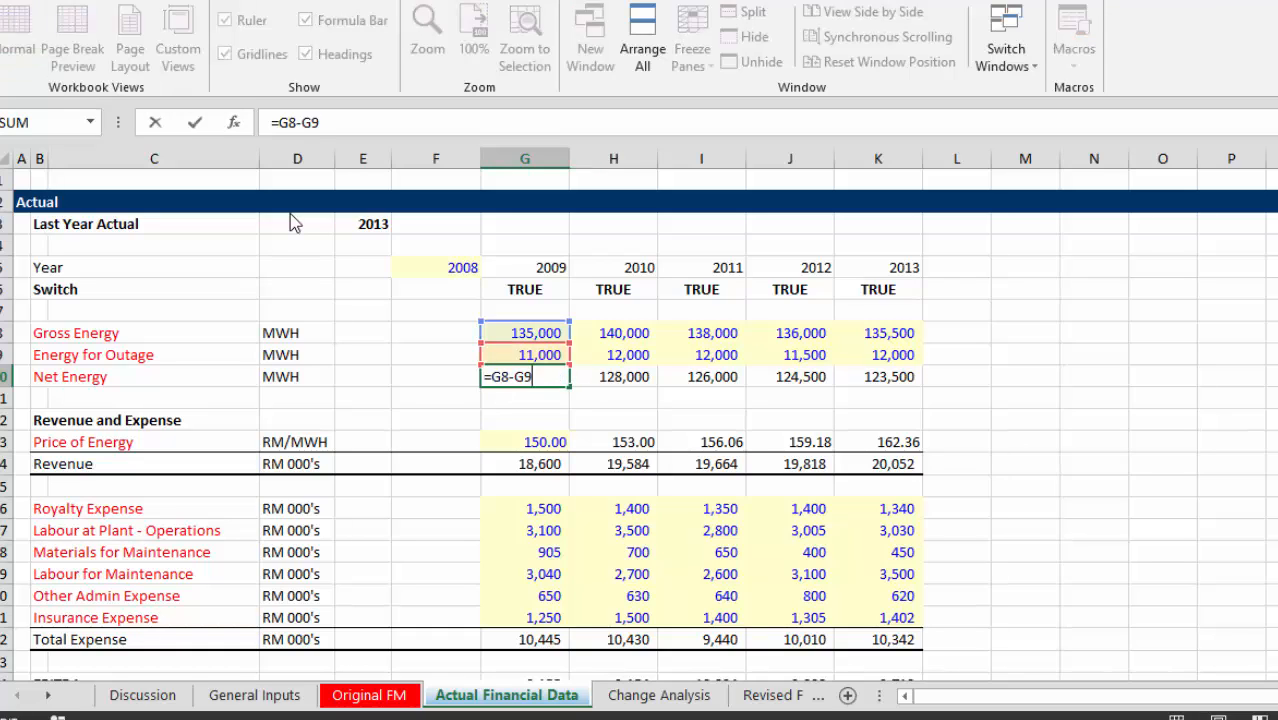
pyautogui.press('Return')
pyautogui.press('Up')
pyautogui.press('Up')
pyautogui.press('Up')
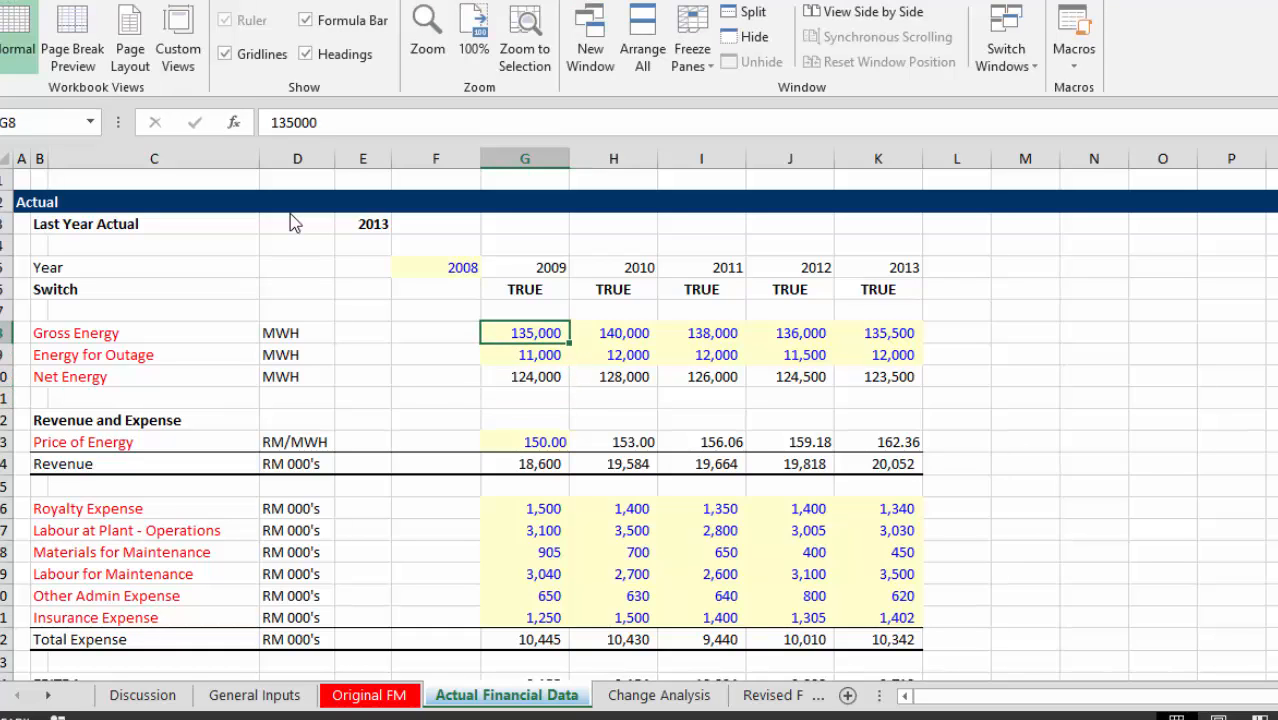
# Link the Gross Energy label in B8 of the actual data to cell C5 of the Original FM sheet.
pyautogui.press('Left')
pyautogui.press('Left')
pyautogui.press('Left')
pyautogui.press('Left')
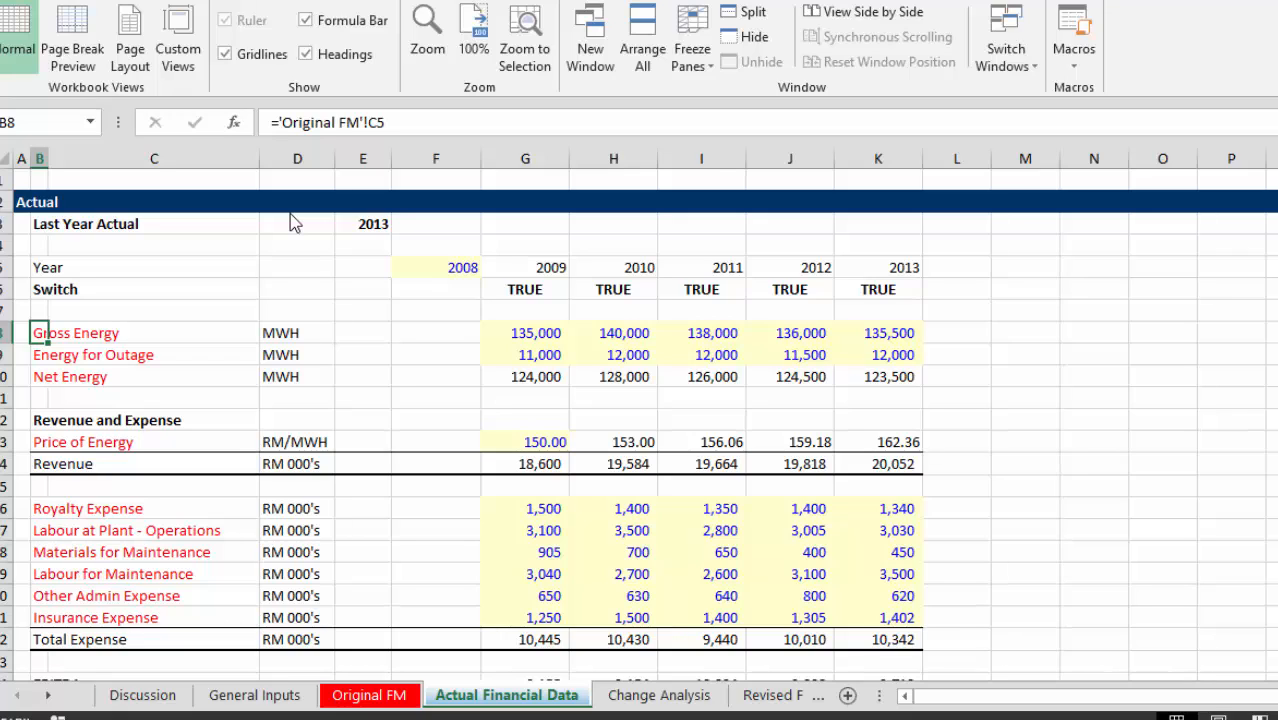
pyautogui.write('=')
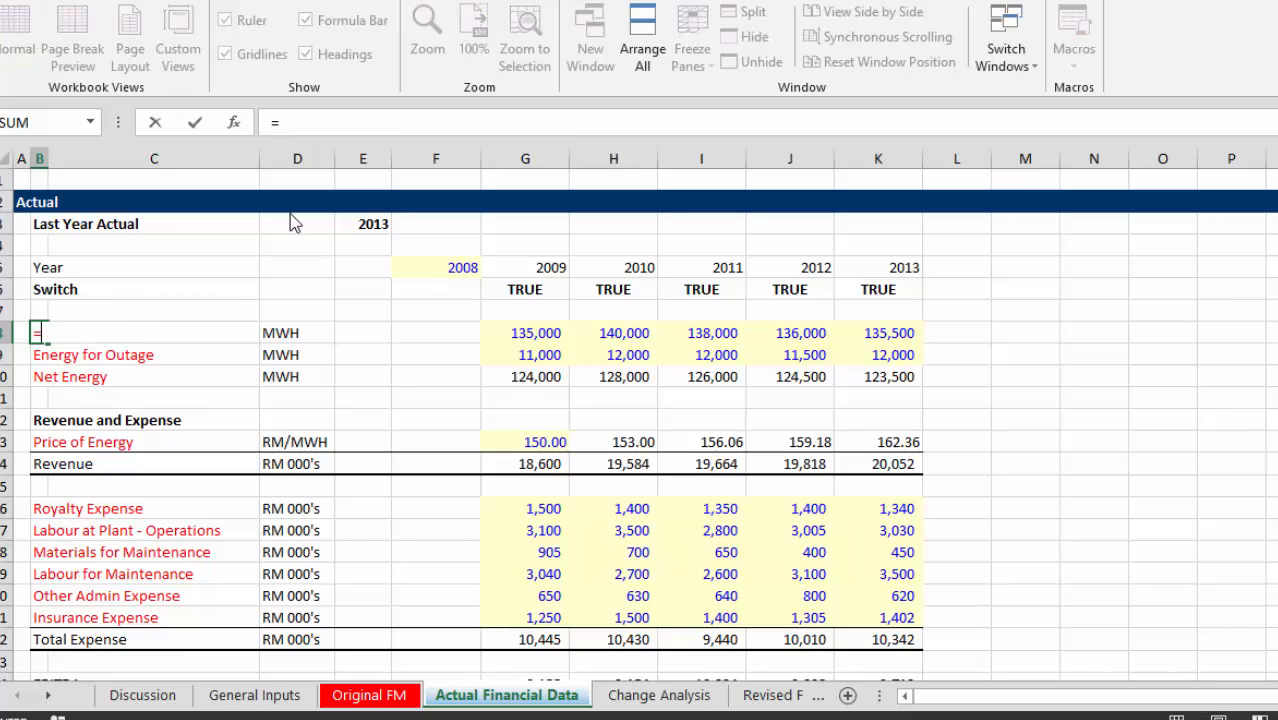
pyautogui.hotkey('ctrl', 'pageup')
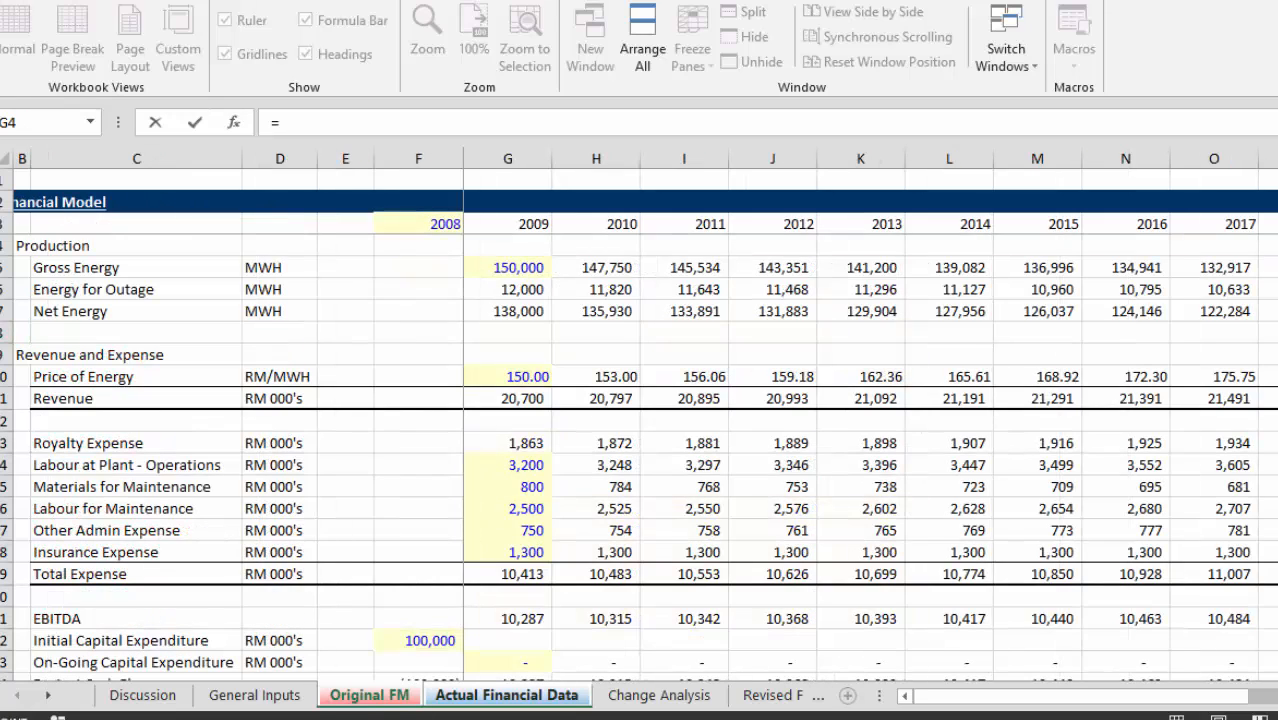
pyautogui.click(40, 264)
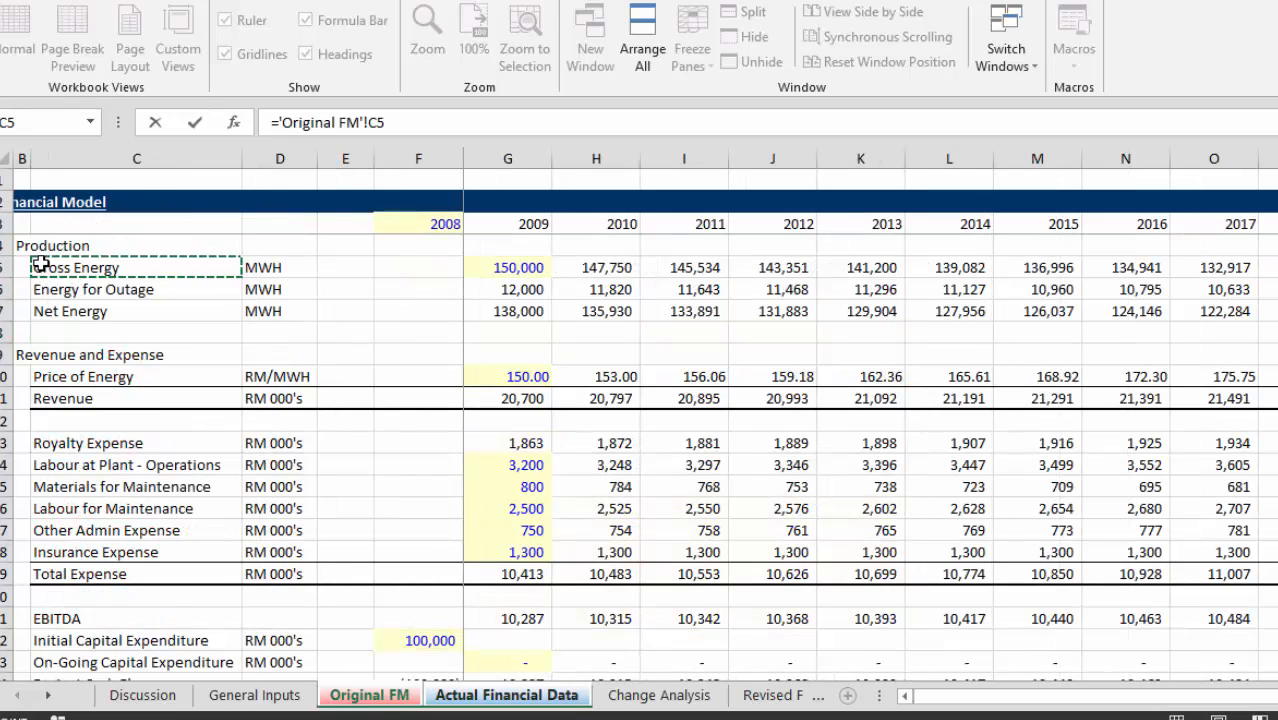
pyautogui.press('Return')
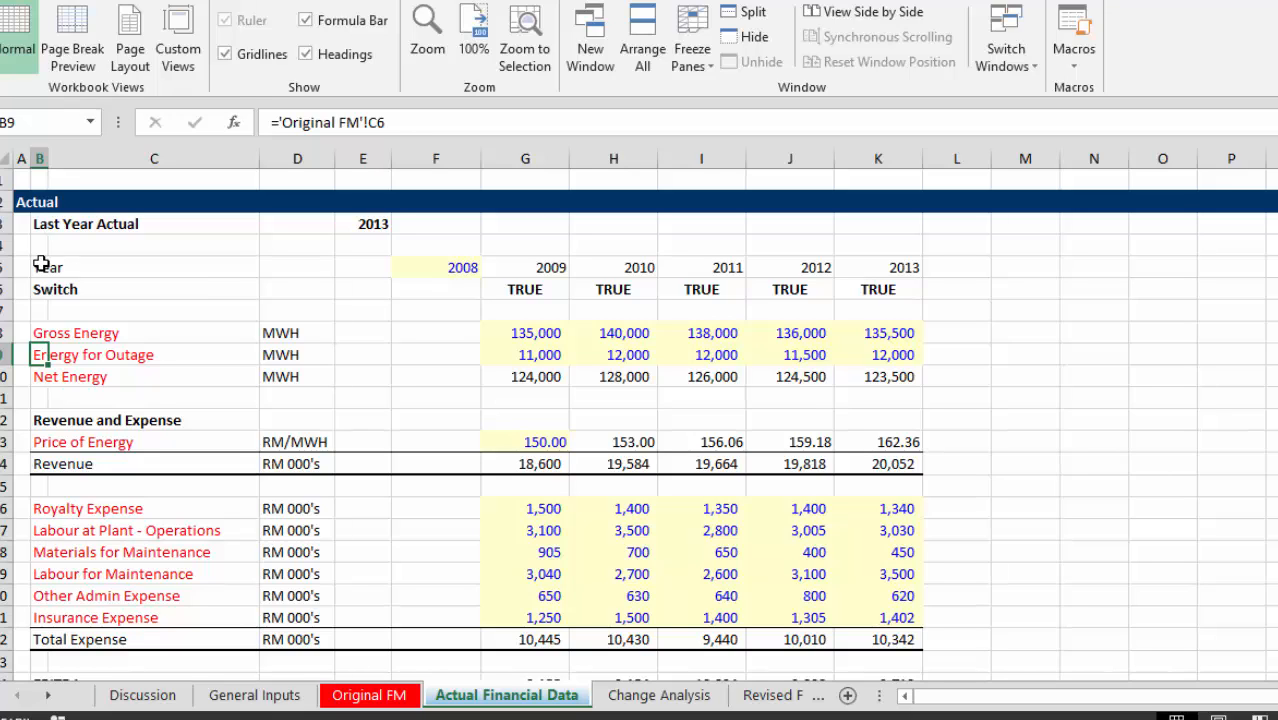
# Switch to the Change Analysis sheet and examine the selected year, the match cell and the indexed year heading.
pyautogui.hotkey('ctrl', 'pagedown')
pyautogui.press('Left')
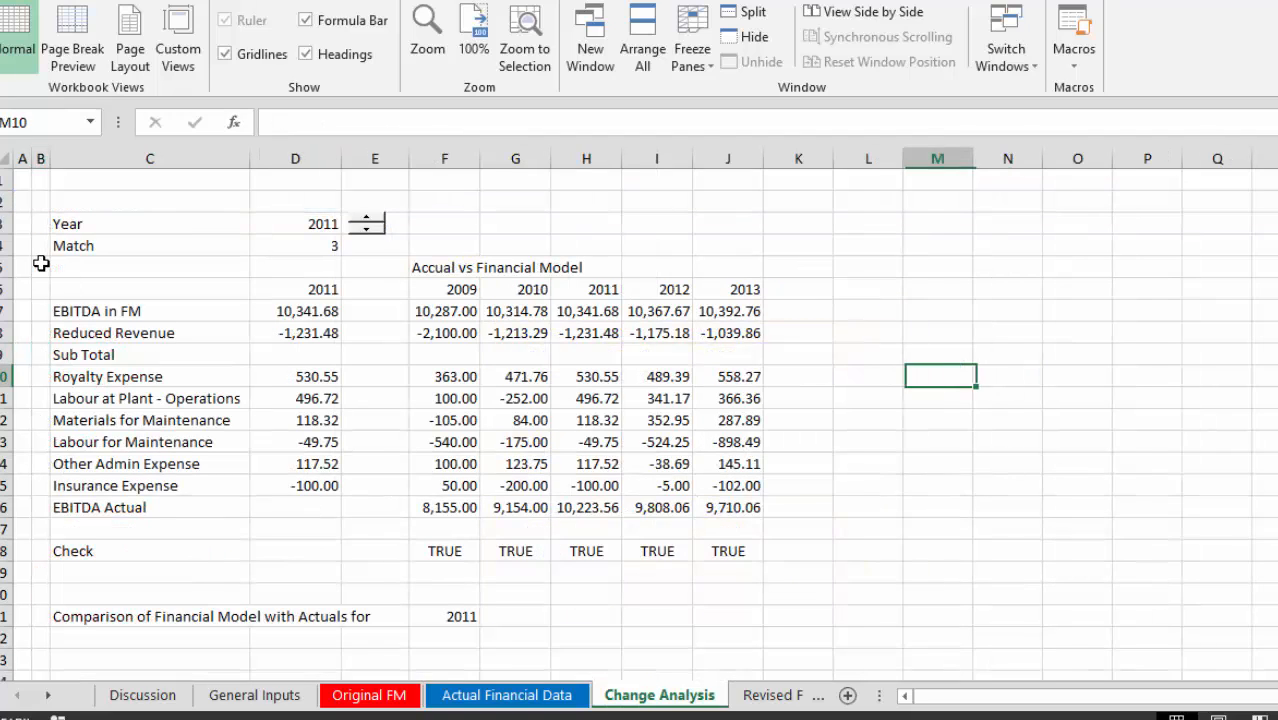
pyautogui.press('Left')
pyautogui.press('Left')
pyautogui.press('Left')
pyautogui.press('Left')
pyautogui.press('Left')
pyautogui.press('Left')
pyautogui.press('Left')
pyautogui.press('Left')
pyautogui.press('Left')
pyautogui.press('Up')
pyautogui.press('Up')
pyautogui.press('Up')
pyautogui.press('Up')
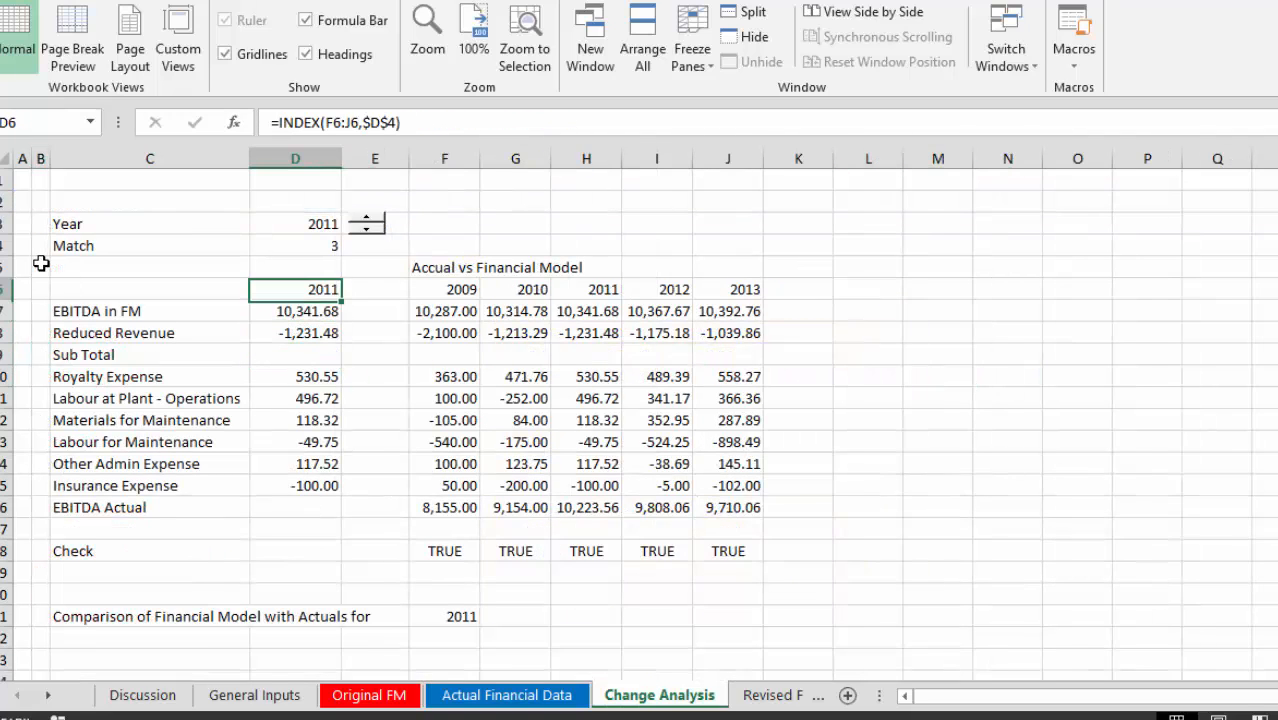
pyautogui.press('Up')
pyautogui.press('Up')
pyautogui.press('Up')
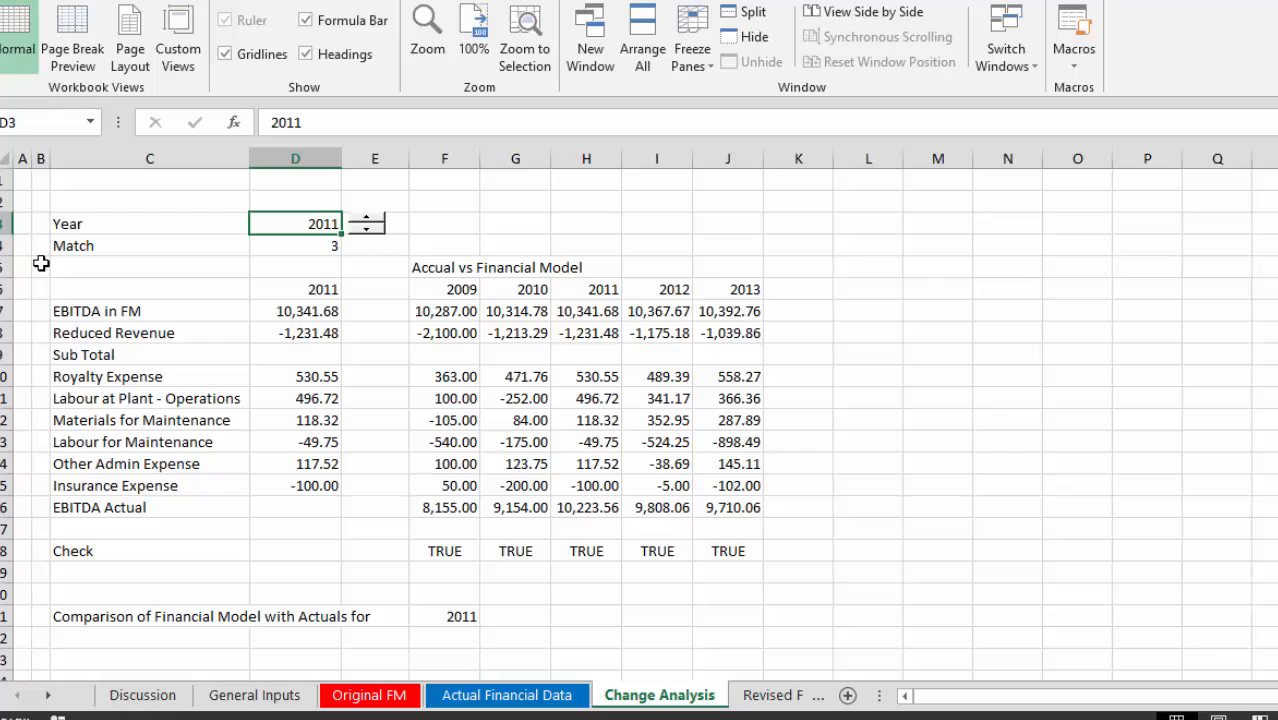
pyautogui.press('Down')
pyautogui.press('Down')
pyautogui.press('Down')
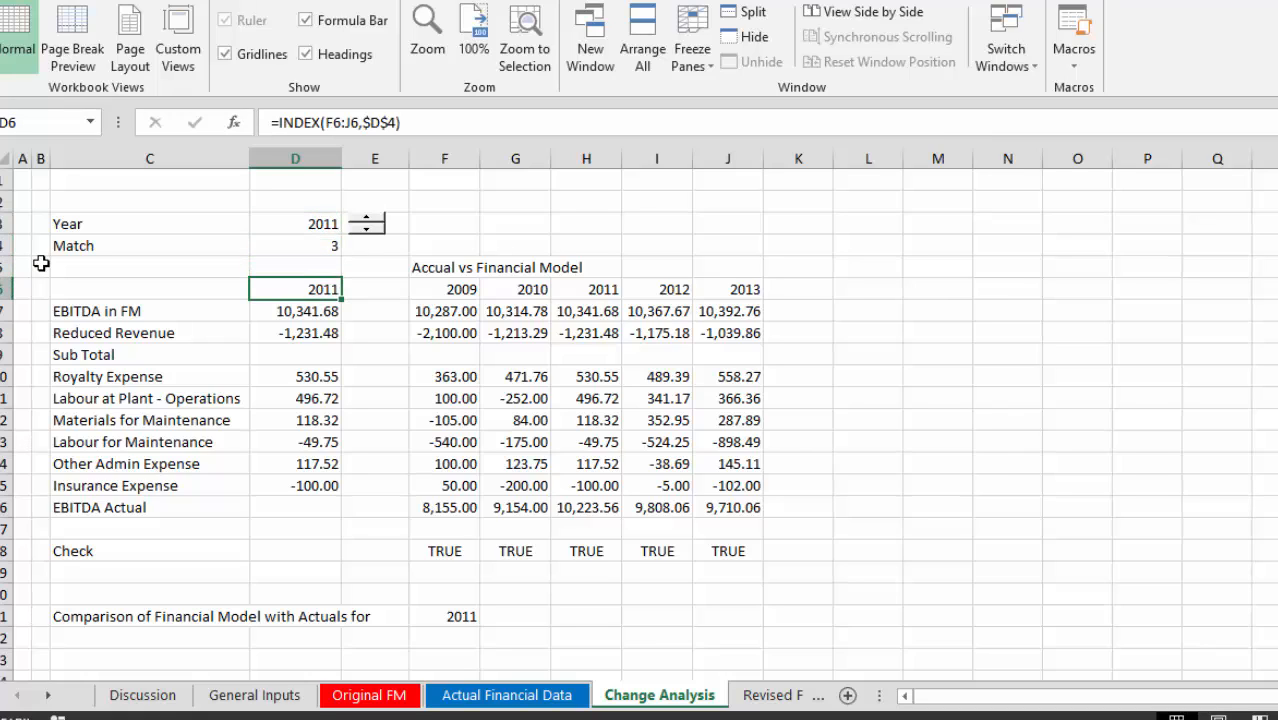
# Replace the heading in F5 with "Actual vs Financial Model Forecast".
pyautogui.press('Up')
pyautogui.press('Right')
pyautogui.press('Right')
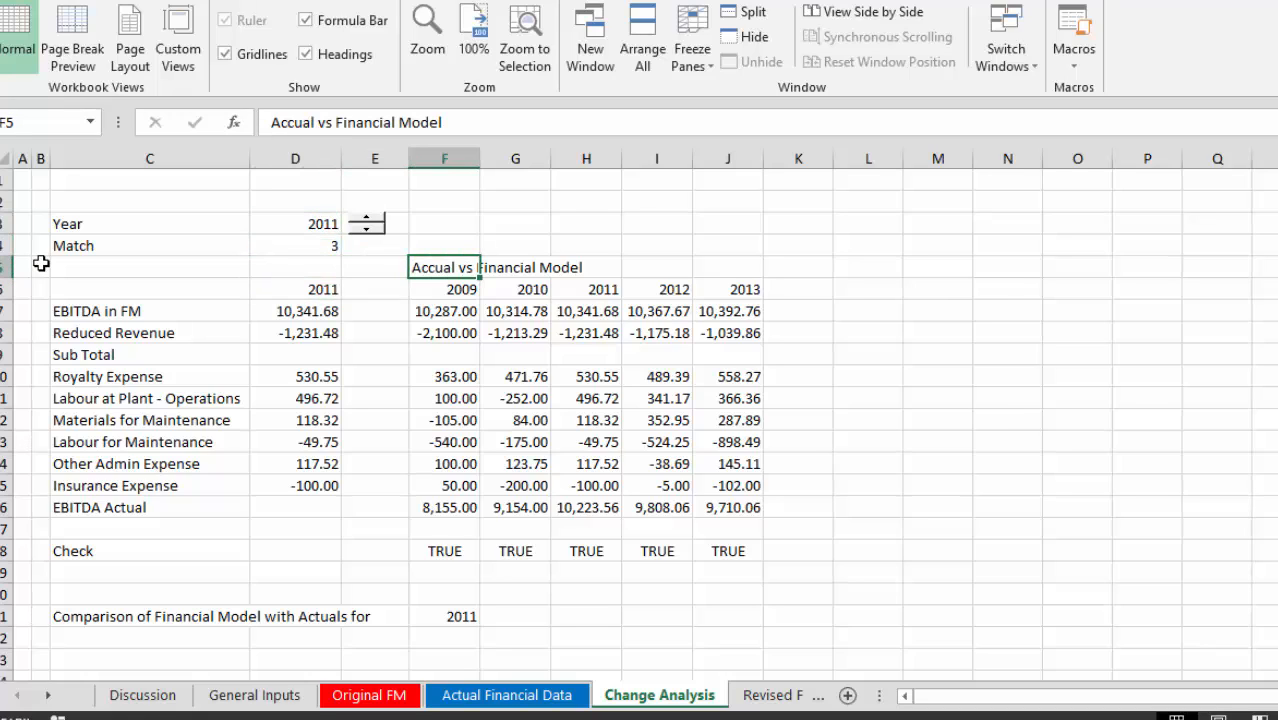
pyautogui.write('C')
pyautogui.press('BackSpace')
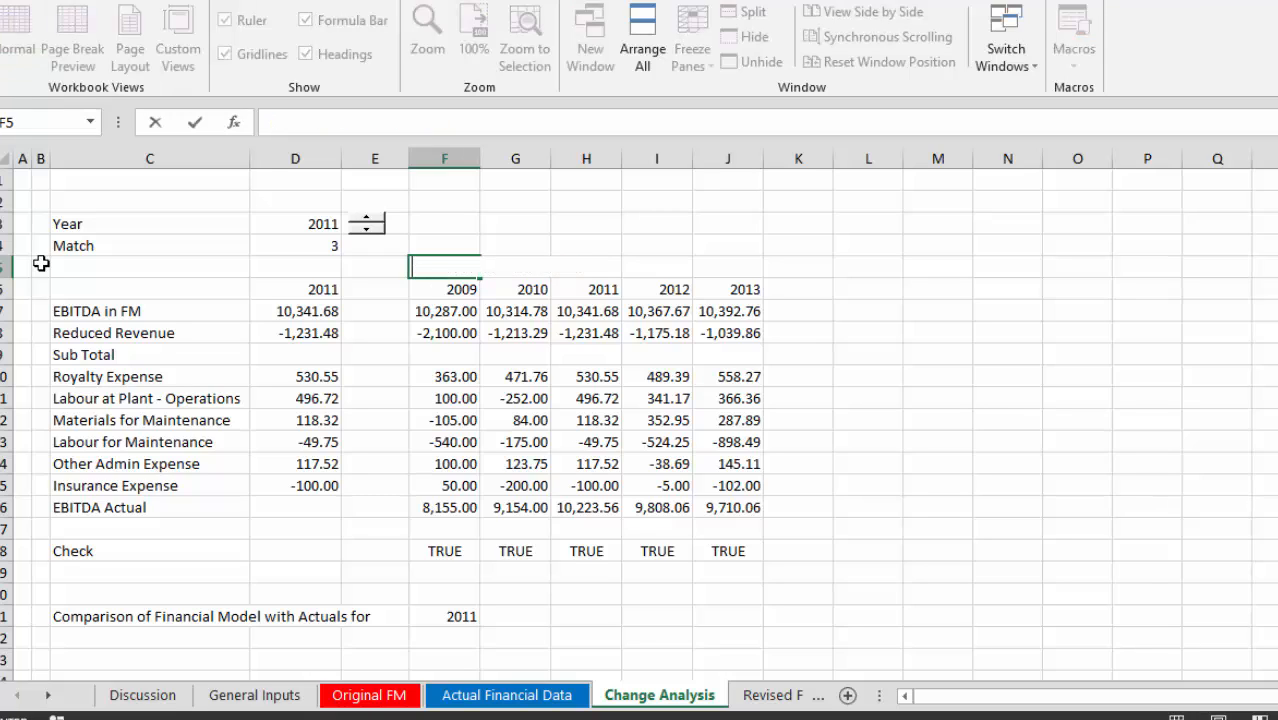
pyautogui.write('Actual v')
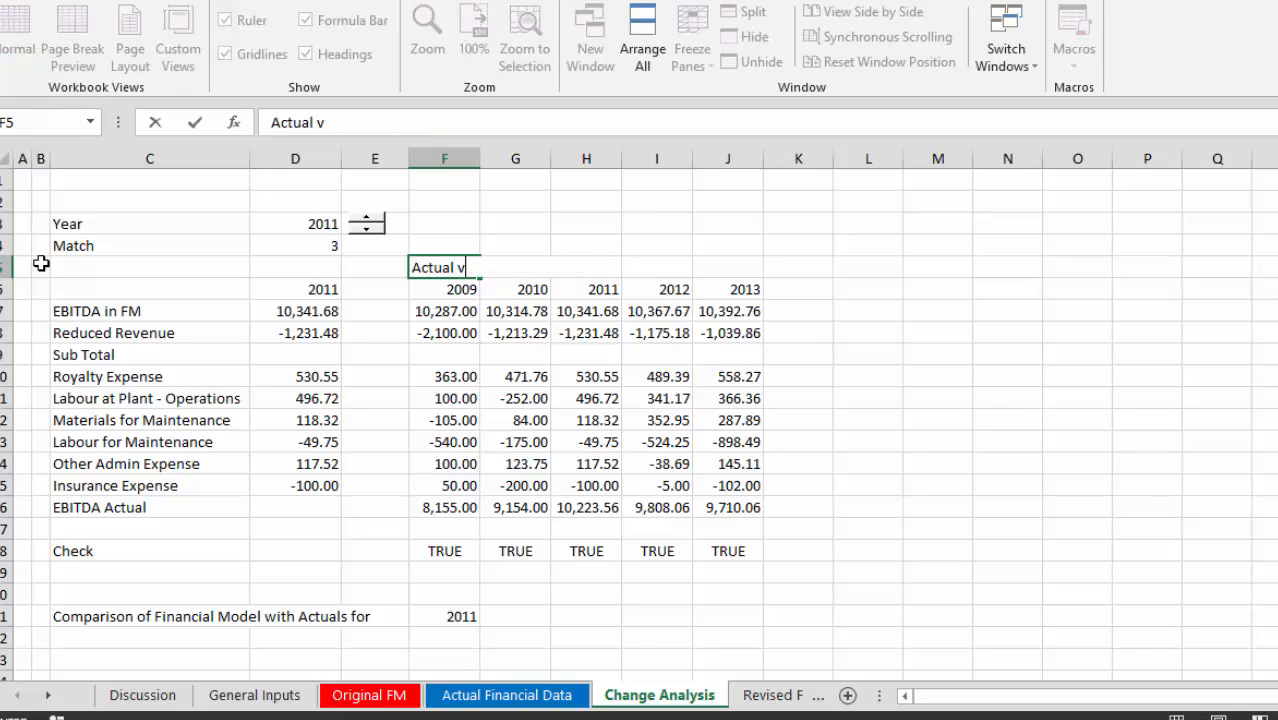
pyautogui.write('s Financial Mo')
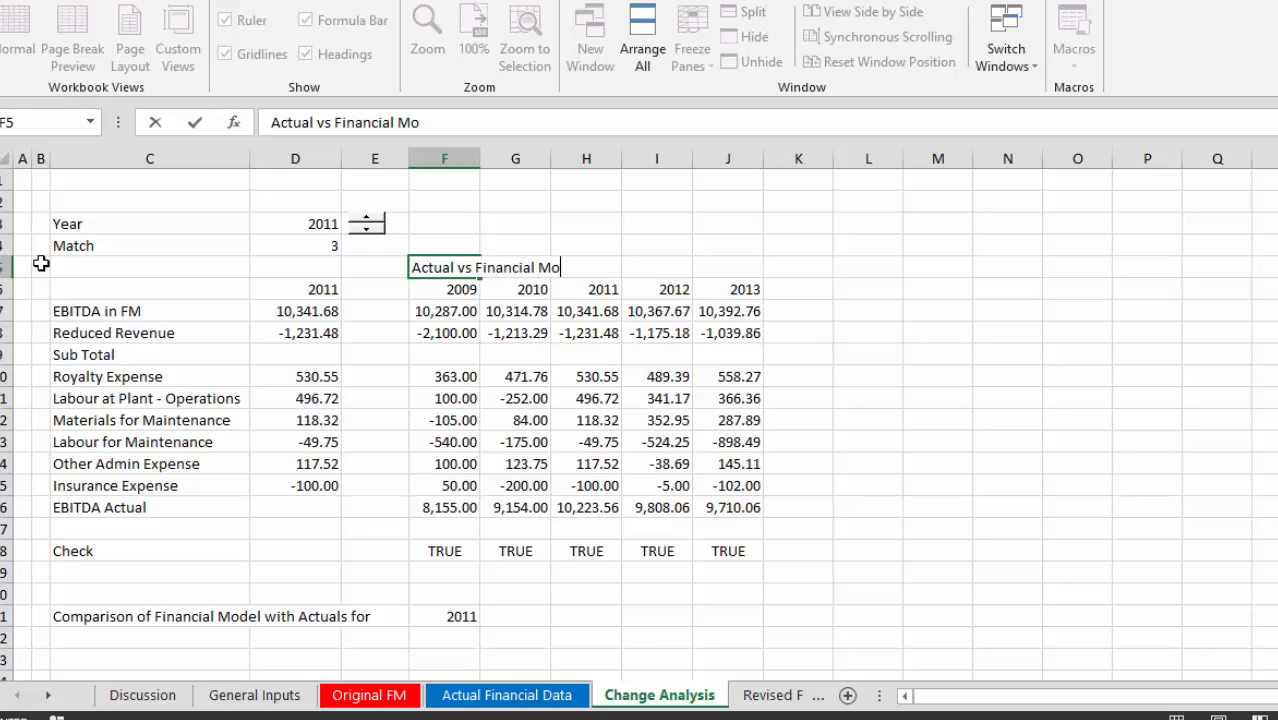
pyautogui.write('del Forecast')
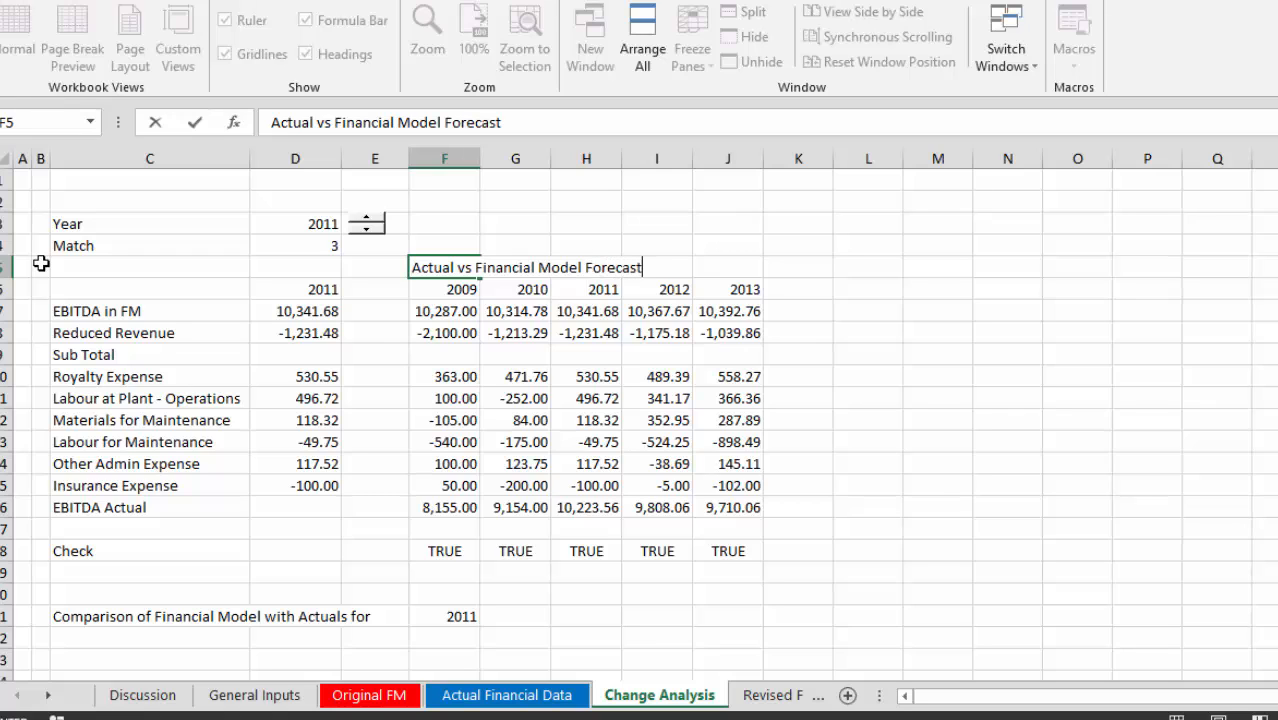
pyautogui.press('Return')
pyautogui.press('Up')
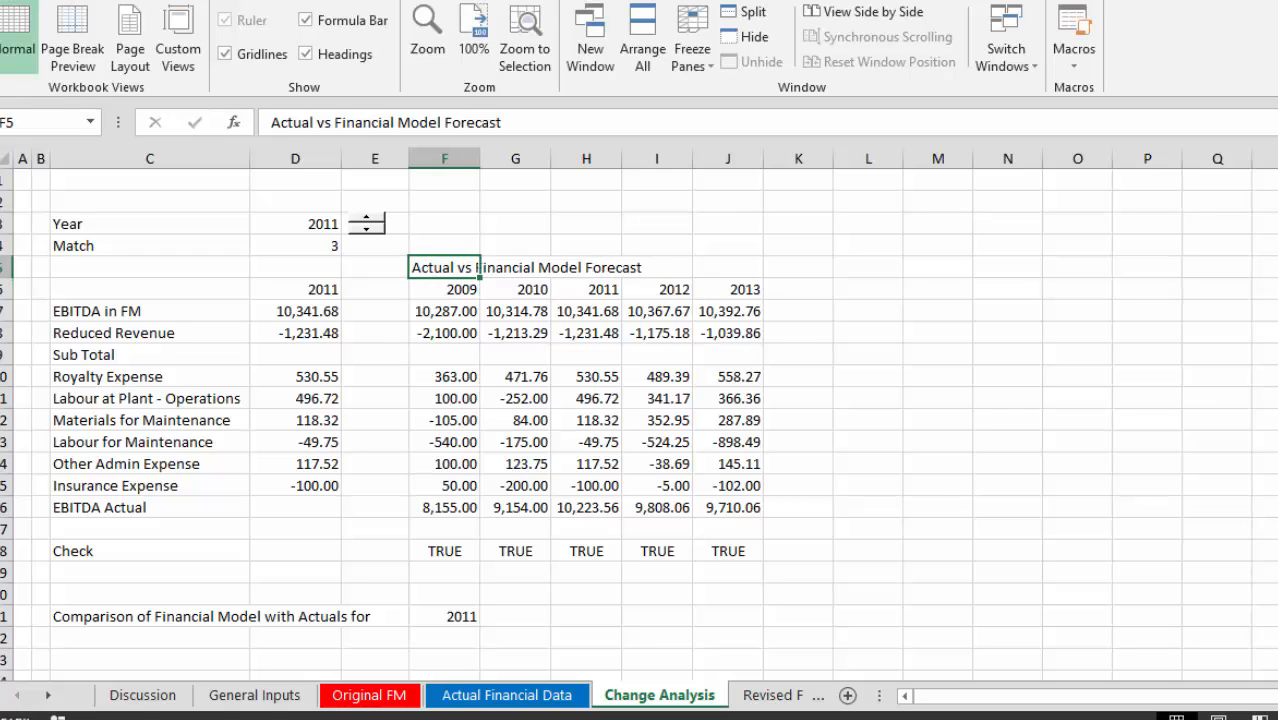
# Indent the comparison heading in F5 several levels and make it bold.
pyautogui.click(80, 1)
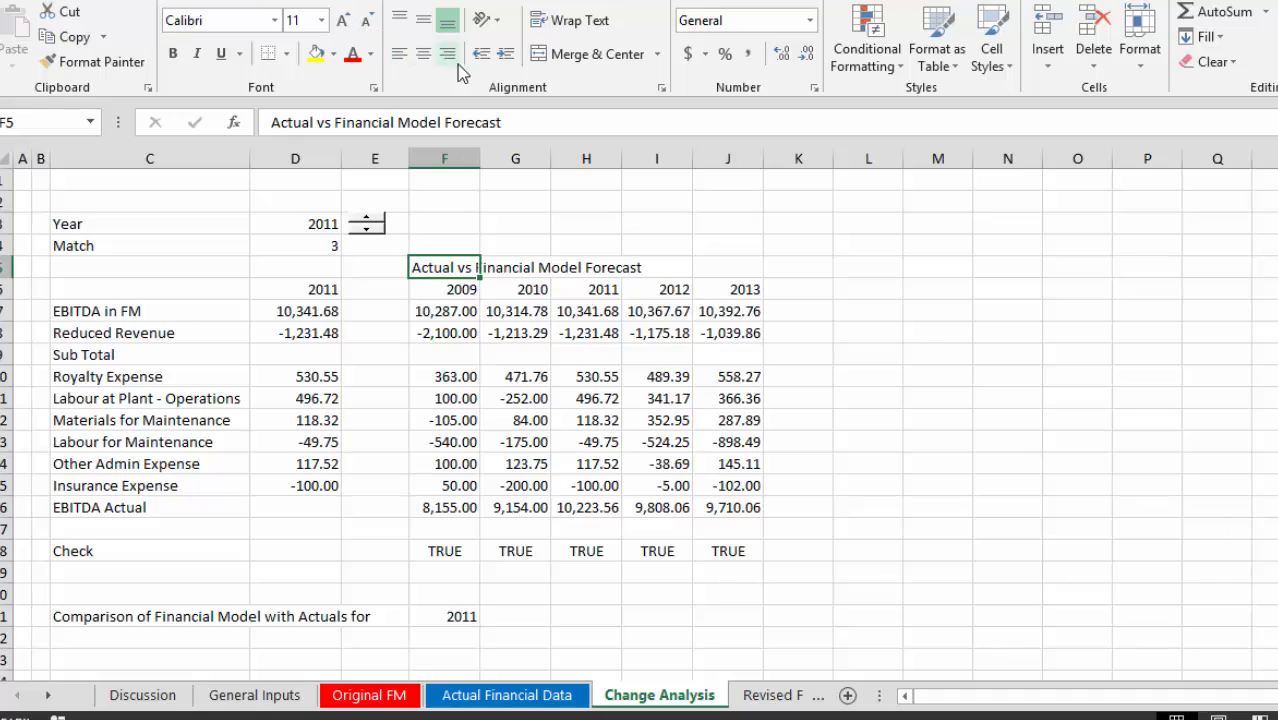
pyautogui.click(505, 55)
pyautogui.click(505, 55)
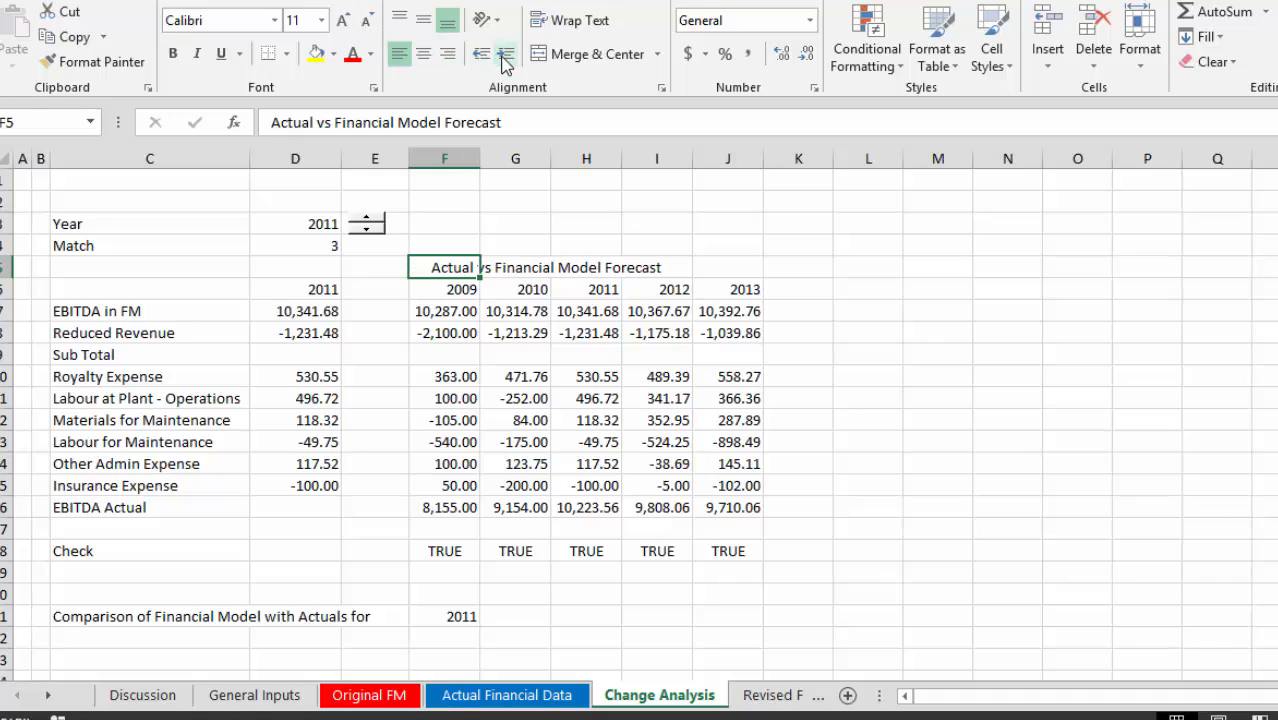
pyautogui.click(505, 57)
pyautogui.click(505, 57)
pyautogui.click(505, 57)
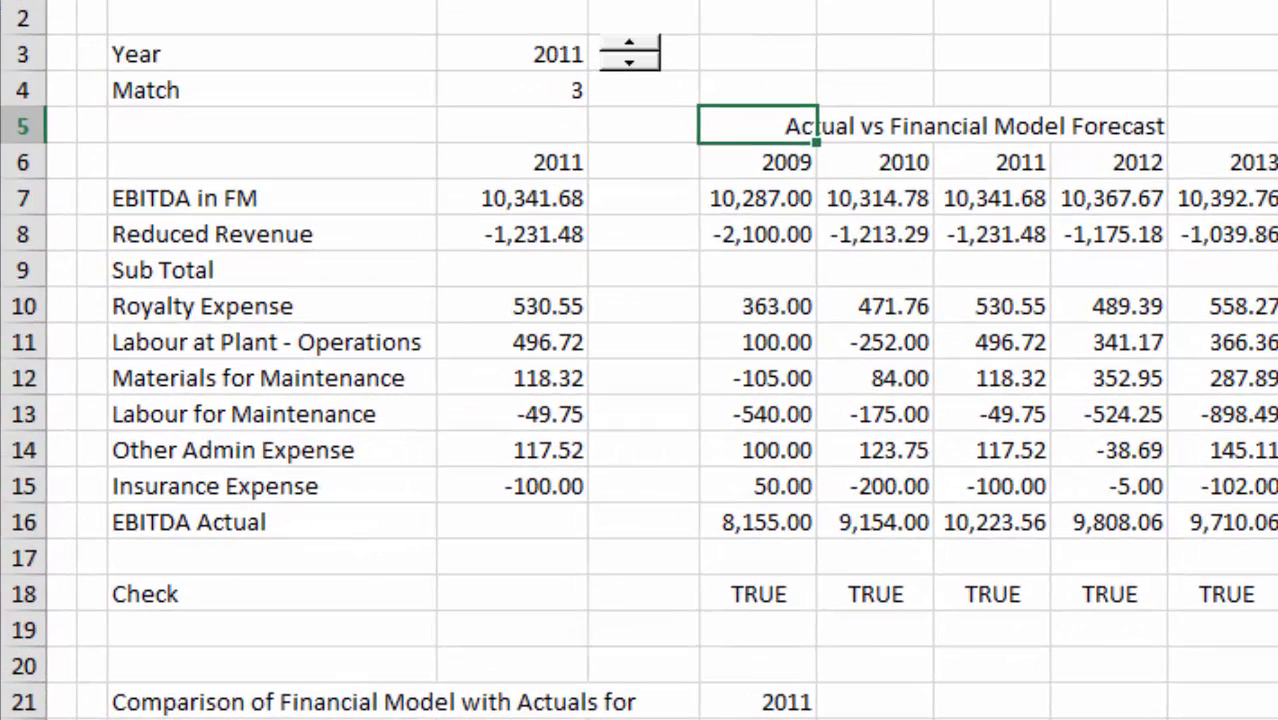
pyautogui.hotkey('ctrl', 'b')
pyautogui.press('Down')
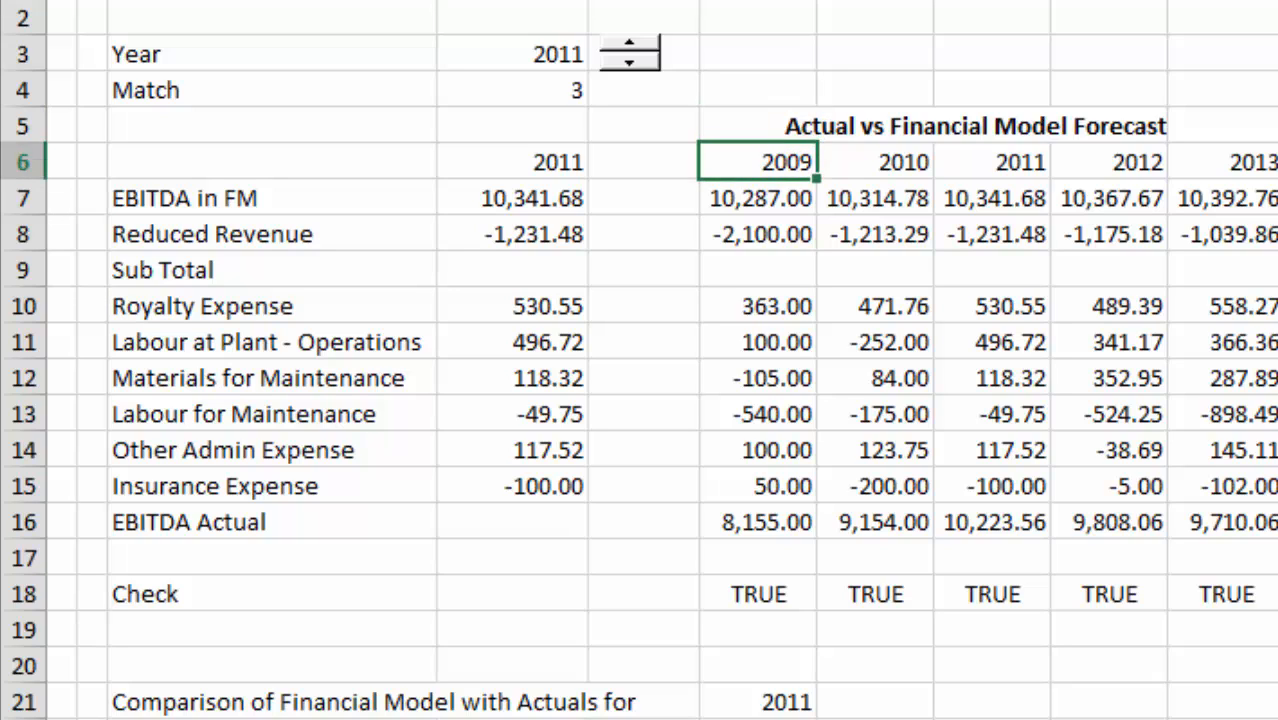
# Re-enter the 2009 EBITDA in FM formula in F7 as ='Original FM'!G21.
pyautogui.press('Left')
pyautogui.press('Right')
pyautogui.press('Right')
pyautogui.press('Left')
pyautogui.press('Down')
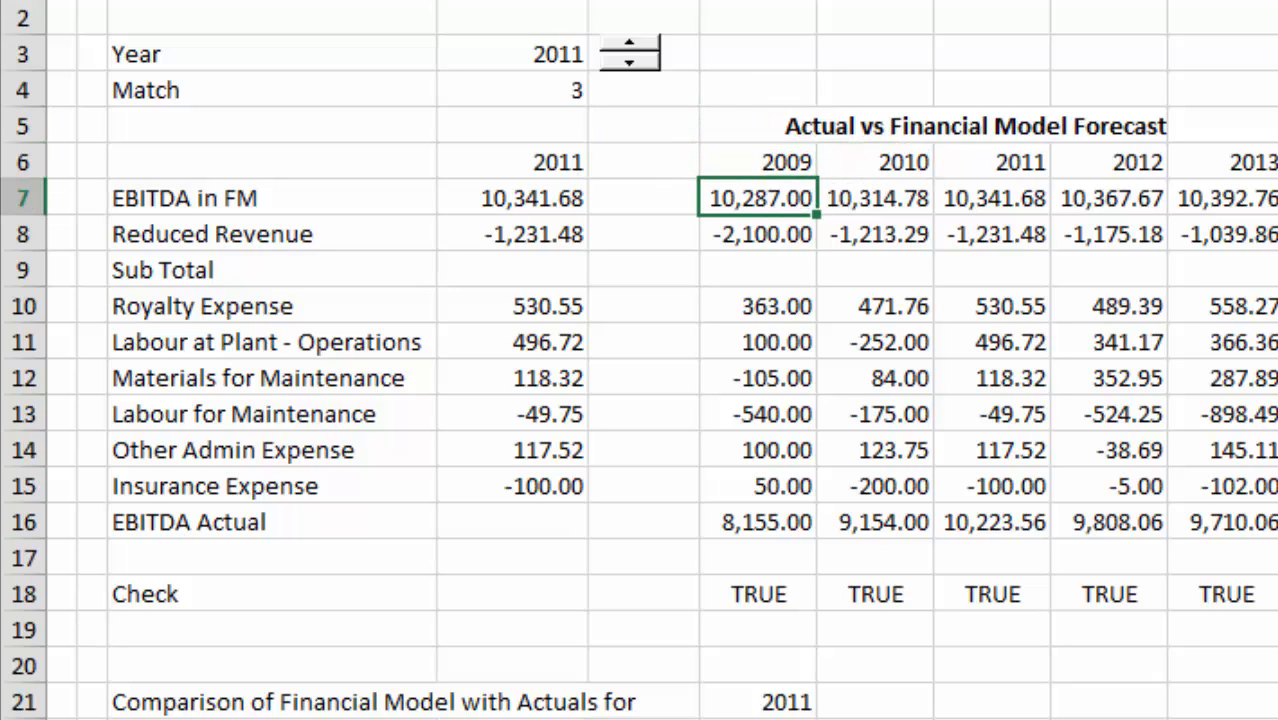
pyautogui.write('=')
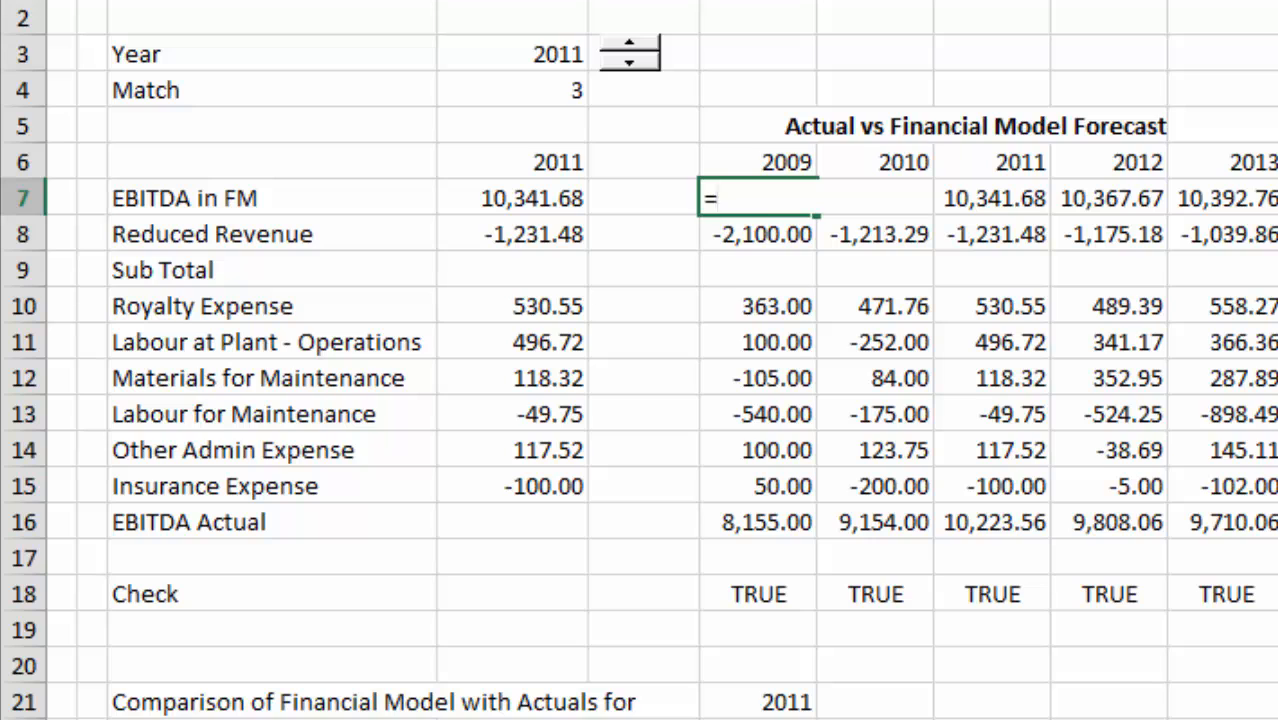
pyautogui.hotkey('ctrl', 'pageup')
pyautogui.hotkey('ctrl', 'pageup')
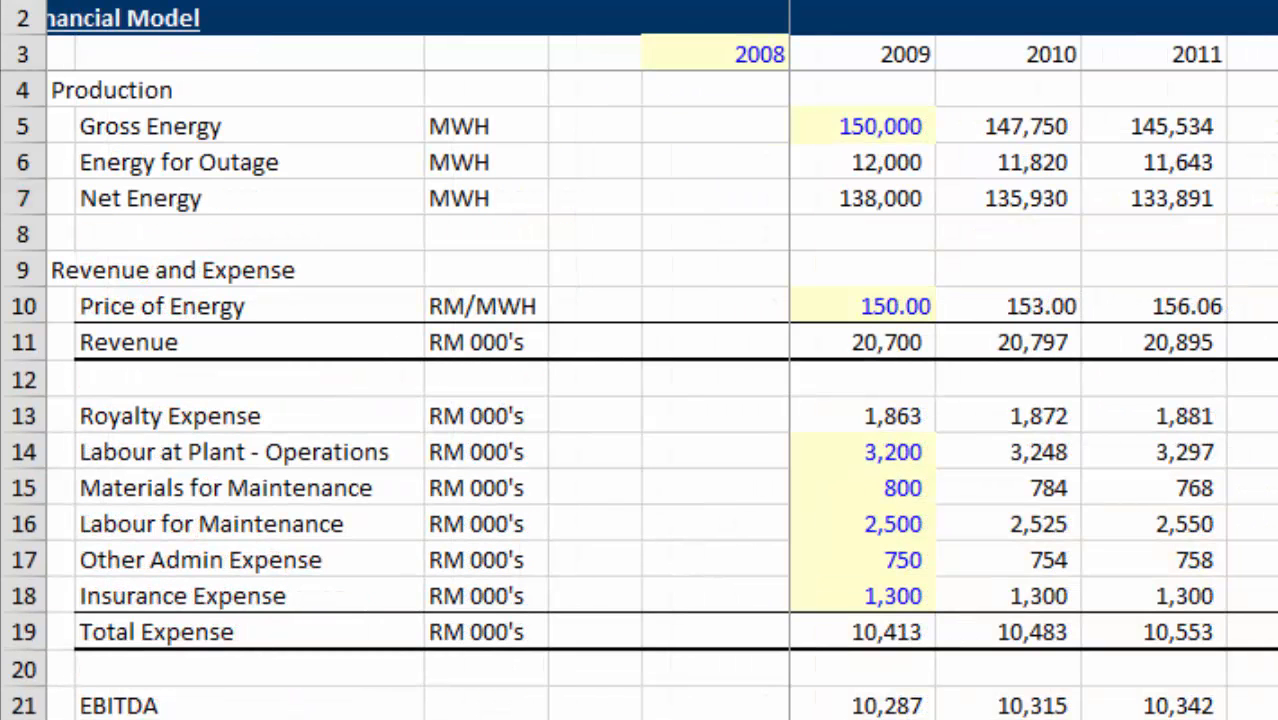
pyautogui.click(910, 638)
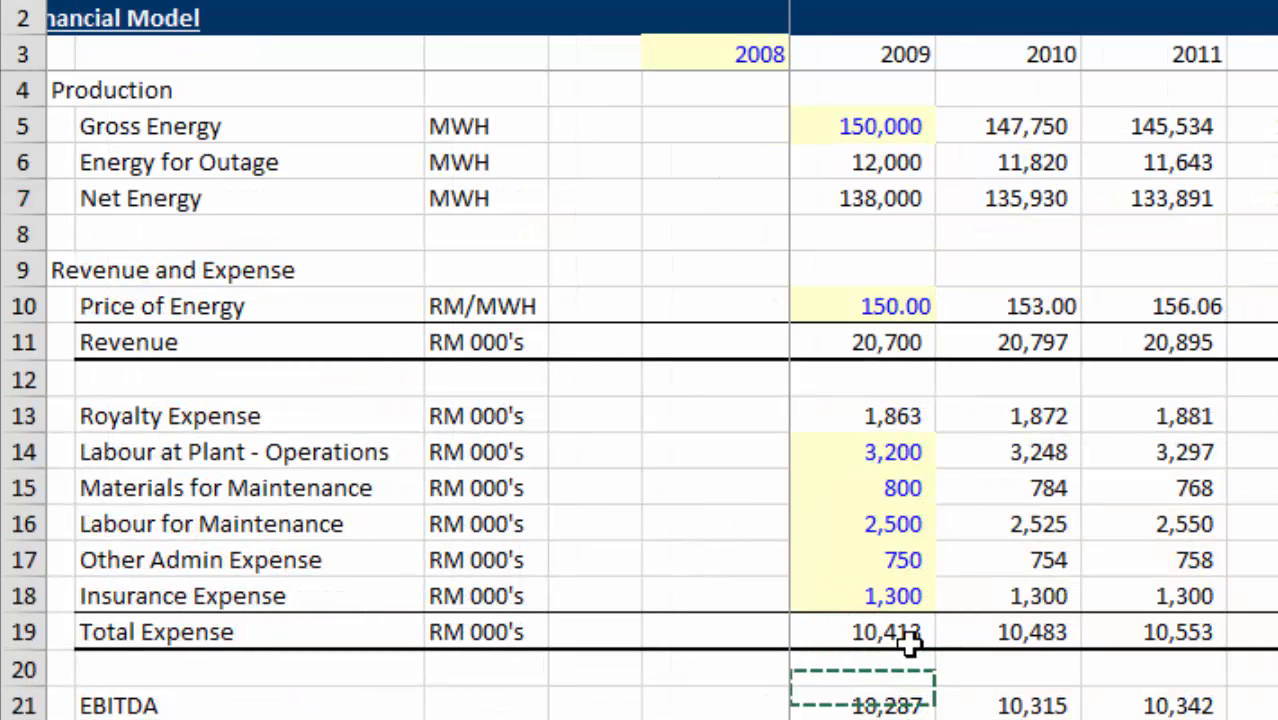
pyautogui.press('Left')
pyautogui.press('Right')
pyautogui.press('Return')
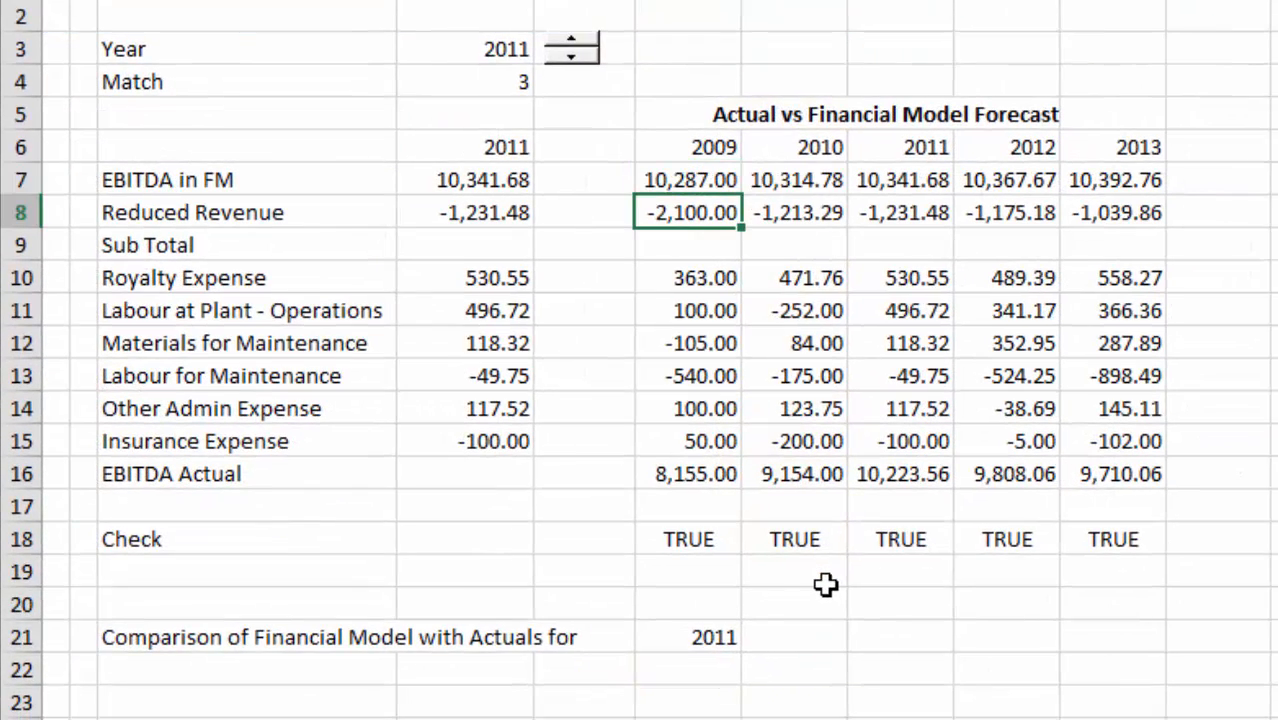
# Re-enter the 2009 Reduced Revenue formula in F8 as ='Actual Financial Data'!G14-'Original FM'!G11.
pyautogui.write('=')
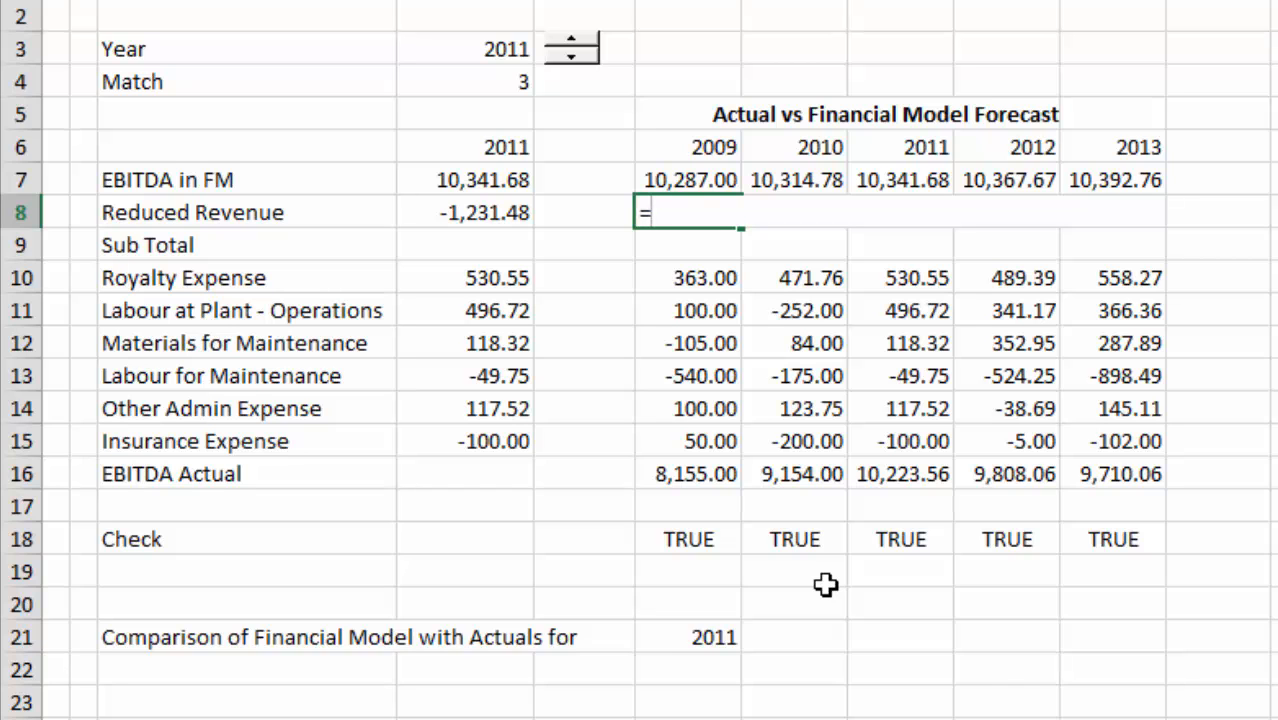
pyautogui.hotkey('ctrl', 'pageup')
pyautogui.press('Down')
pyautogui.press('Down')
pyautogui.press('Down')
pyautogui.press('Down')
pyautogui.press('Down')
pyautogui.press('Down')
pyautogui.press('Down')
pyautogui.press('Down')
pyautogui.press('Down')
pyautogui.press('Down')
pyautogui.press('Down')
pyautogui.press('Down')
pyautogui.press('Down')
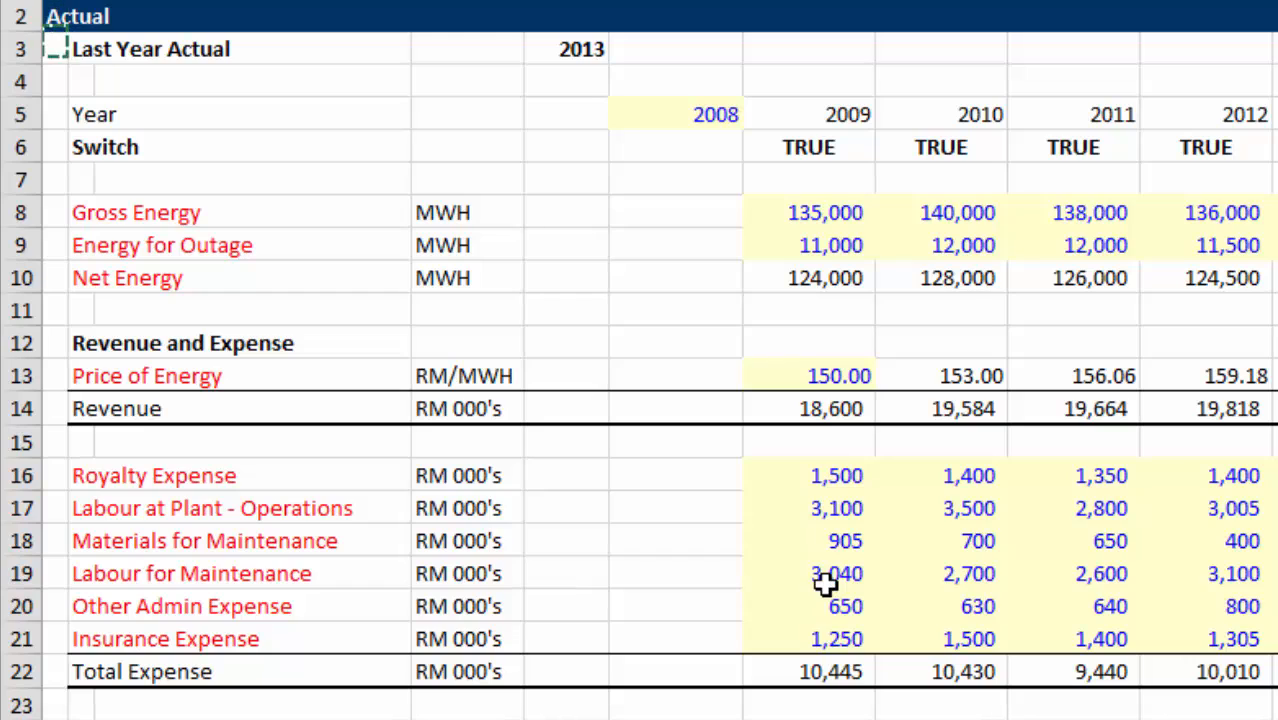
pyautogui.press('Right')
pyautogui.press('Right')
pyautogui.press('Right')
pyautogui.press('Right')
pyautogui.press('Right')
pyautogui.press('Right')
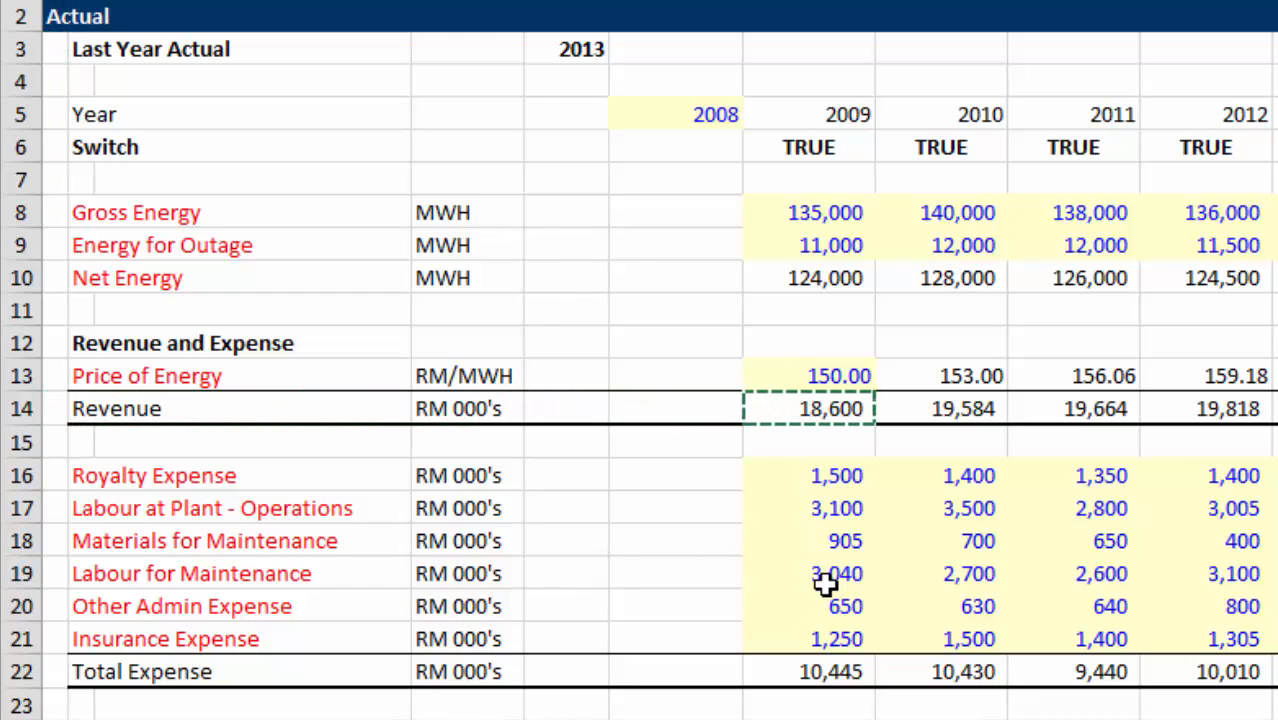
pyautogui.press('Return')
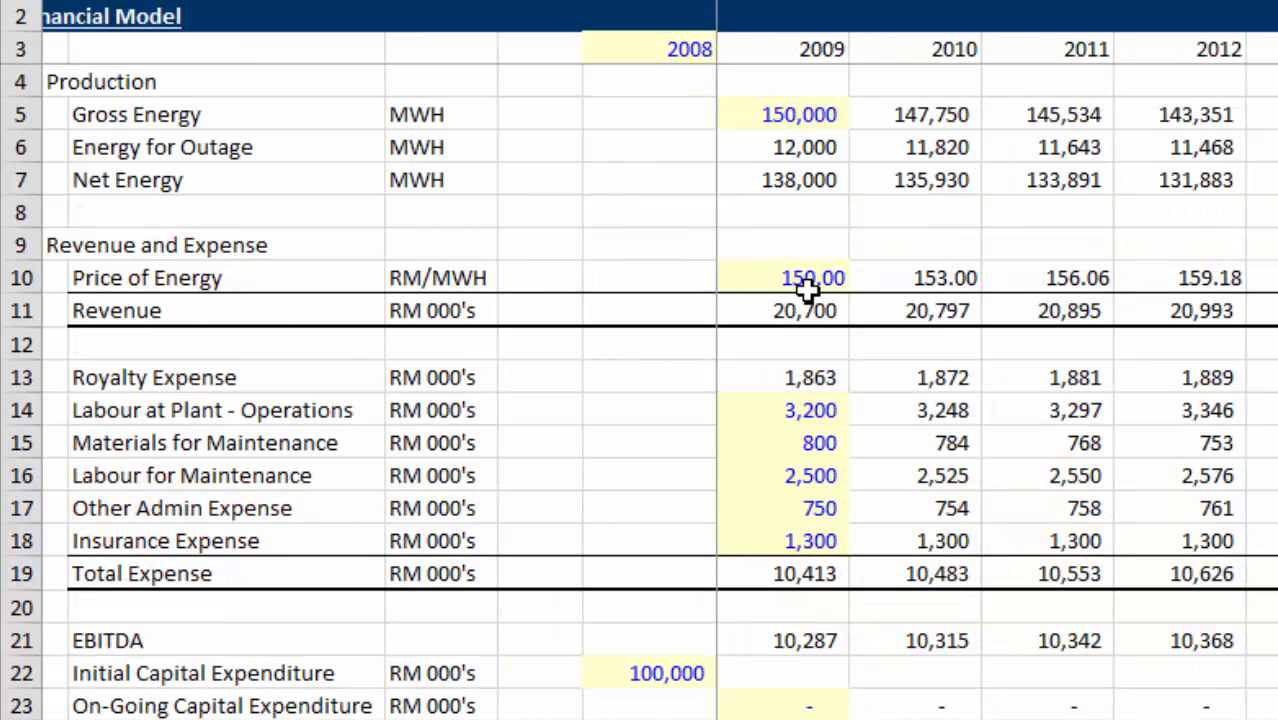
pyautogui.press('Down')
pyautogui.press('Down')
pyautogui.press('Right')
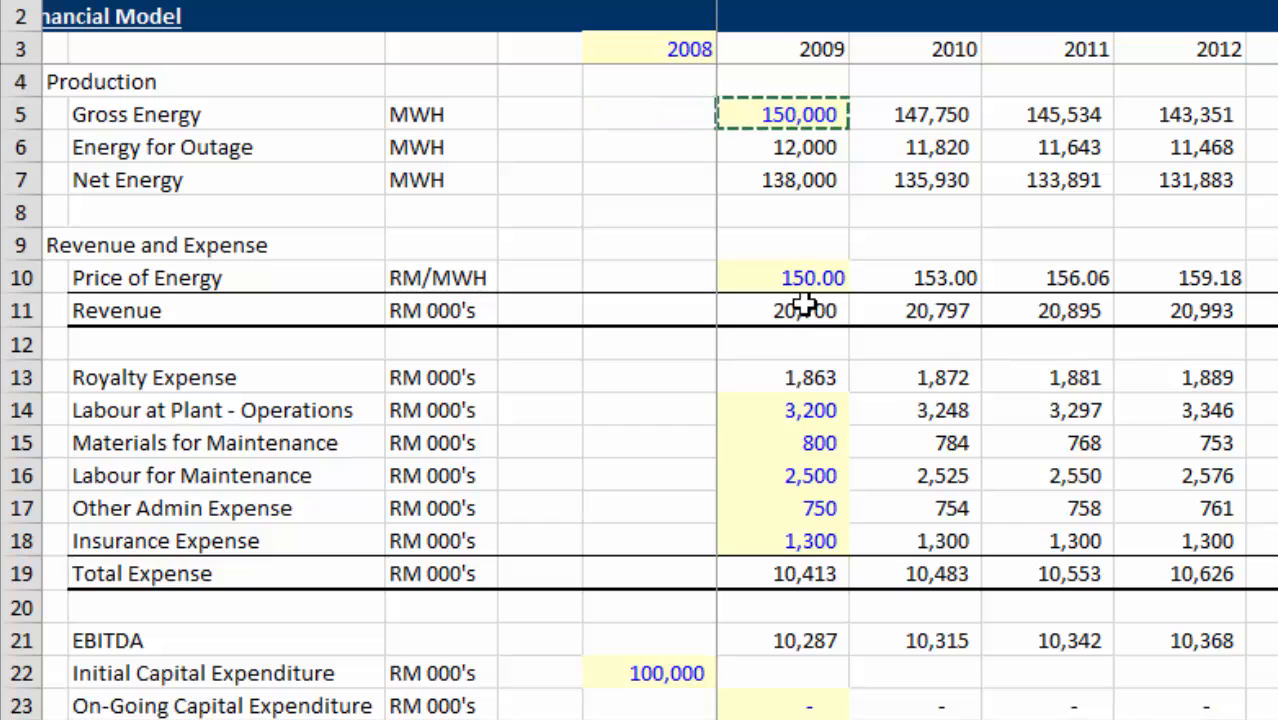
pyautogui.press('Down')
pyautogui.press('Down')
# Re-enter the 2009 Royalty Expense formula in F10 as ='Original FM'!G13-'Actual Financial Data'!G16.
pyautogui.press('Down')
pyautogui.press('Down')
pyautogui.press('Down')
pyautogui.press('Down')
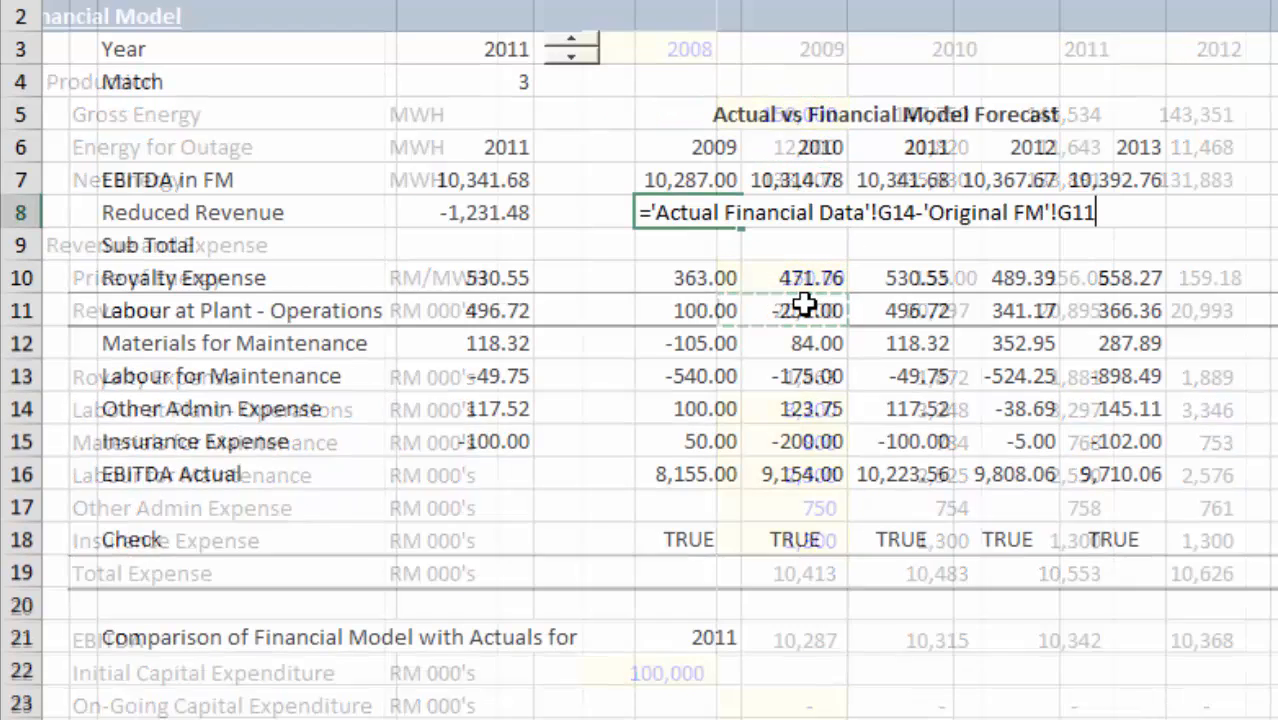
pyautogui.press('Return')
pyautogui.press('Down')
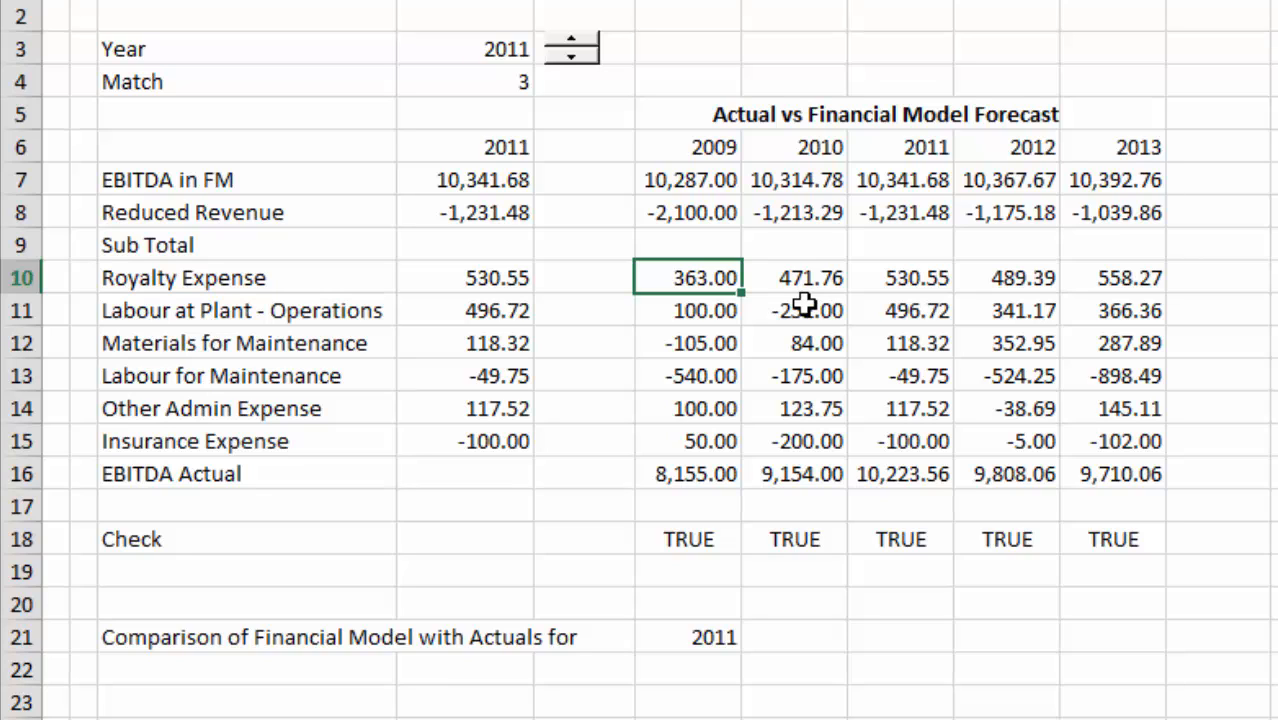
pyautogui.write('=')
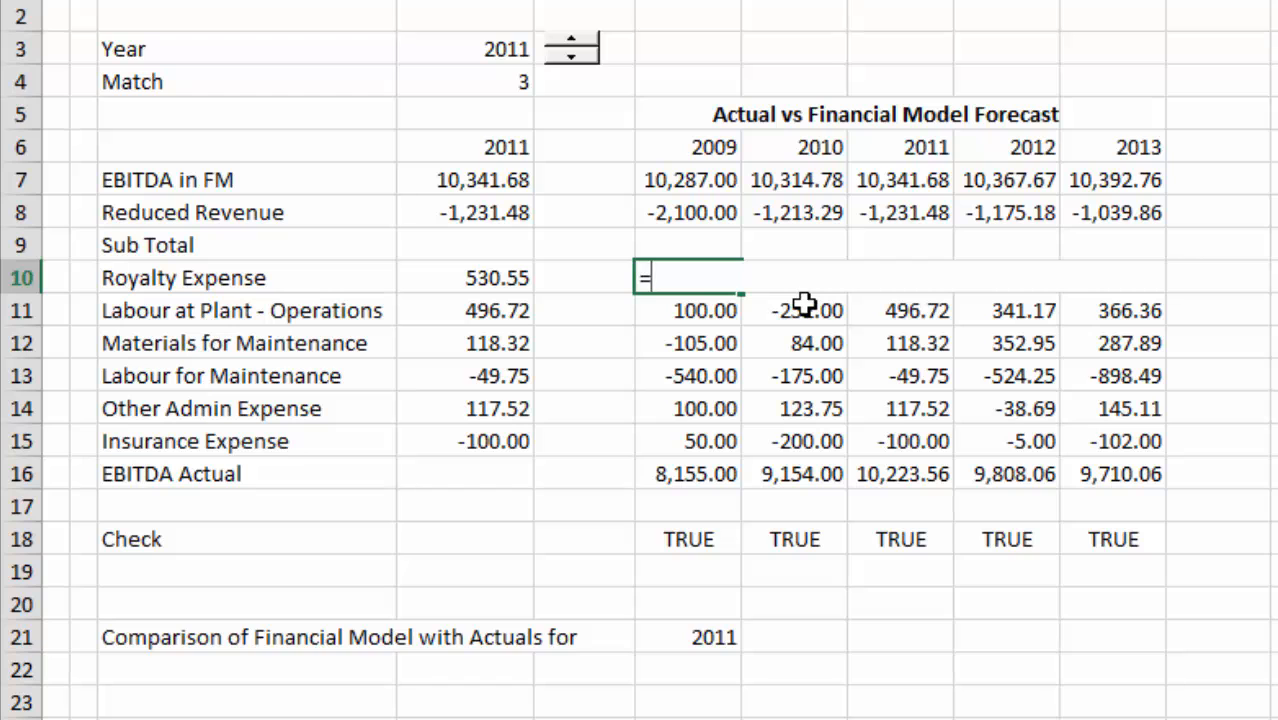
pyautogui.press('Escape')
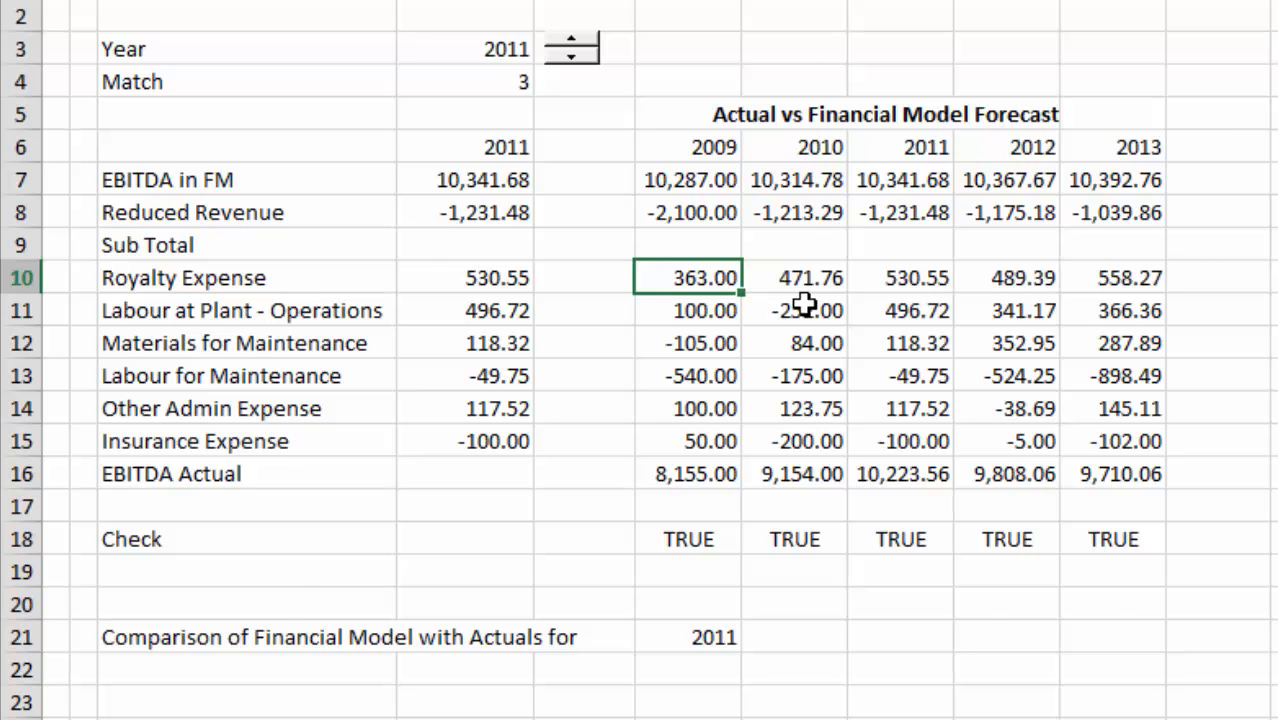
pyautogui.hotkey('ctrl', 'pageup')
pyautogui.hotkey('ctrl', 'pageup')
pyautogui.hotkey('ctrl', 'pagedown')
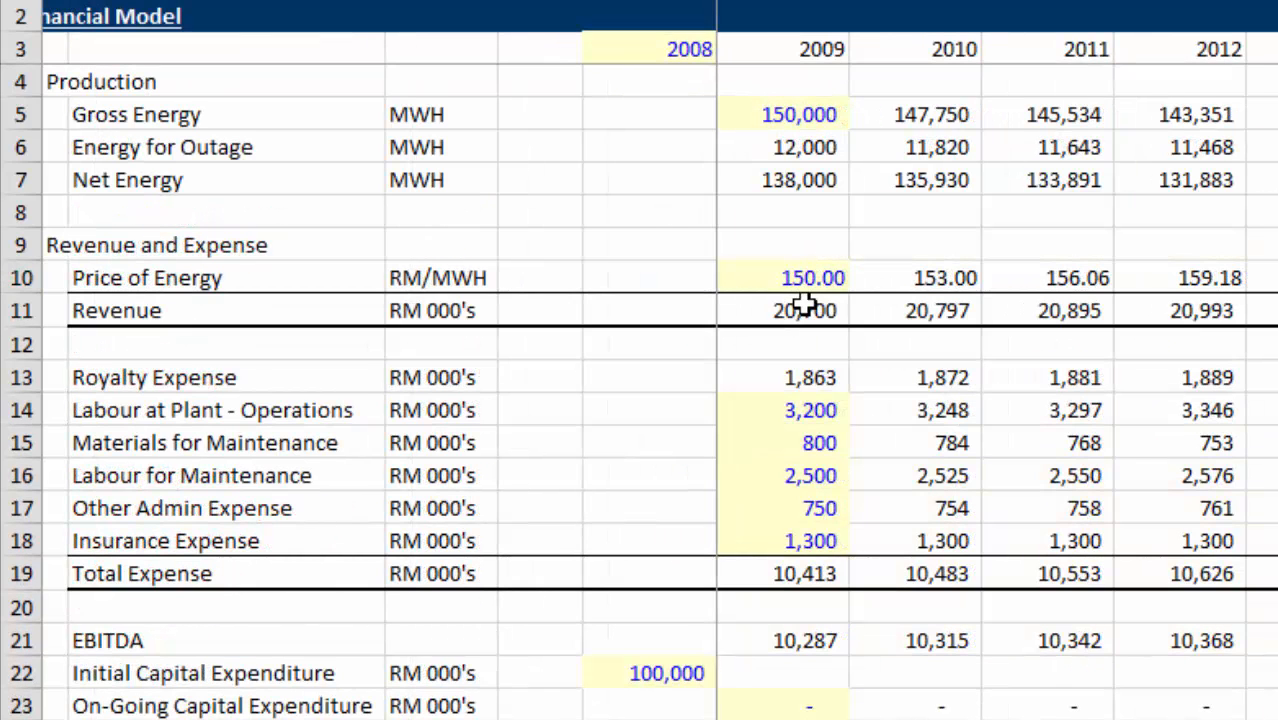
pyautogui.click(792, 380)
pyautogui.hotkey('ctrl', 'c')
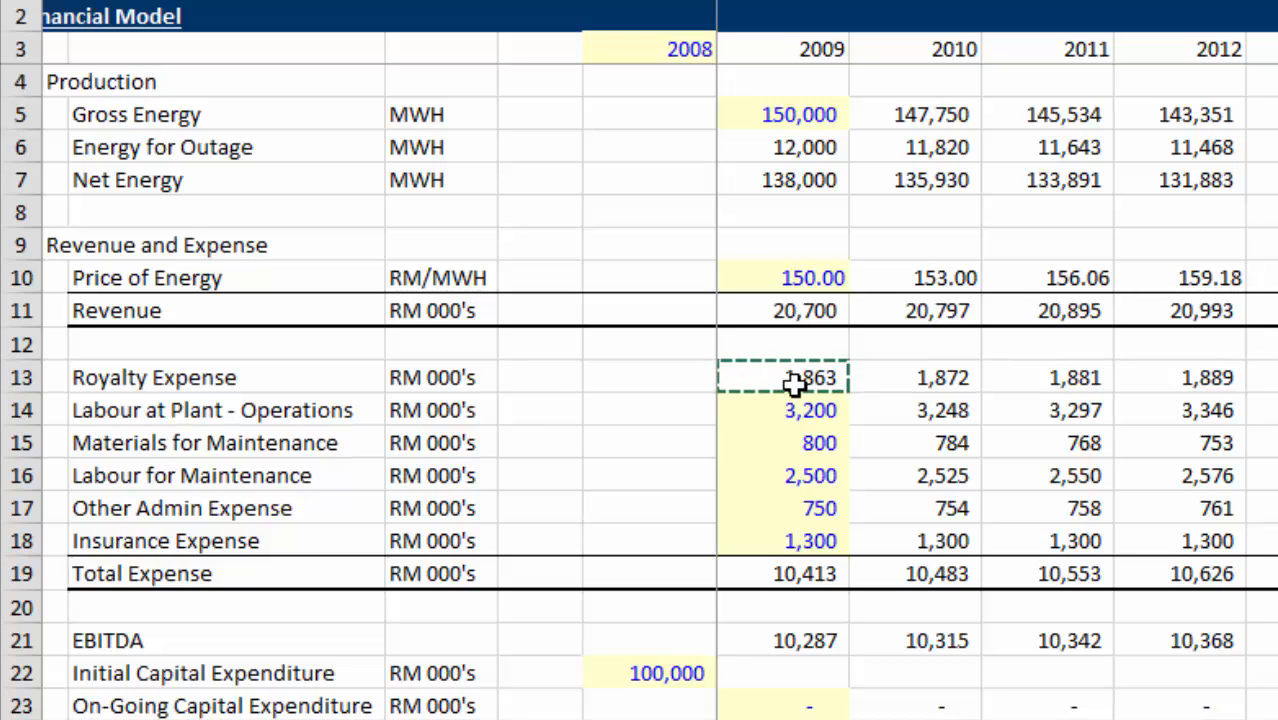
pyautogui.write('-')
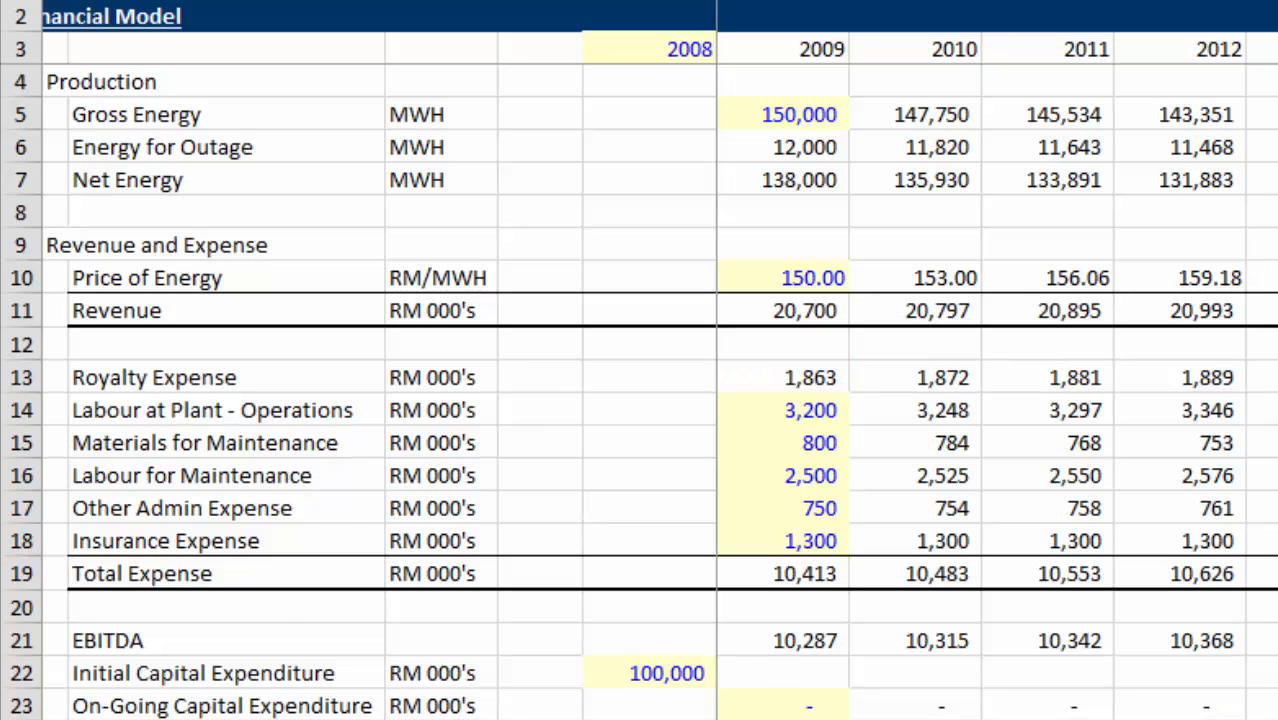
pyautogui.hotkey('ctrl', 'pageup')
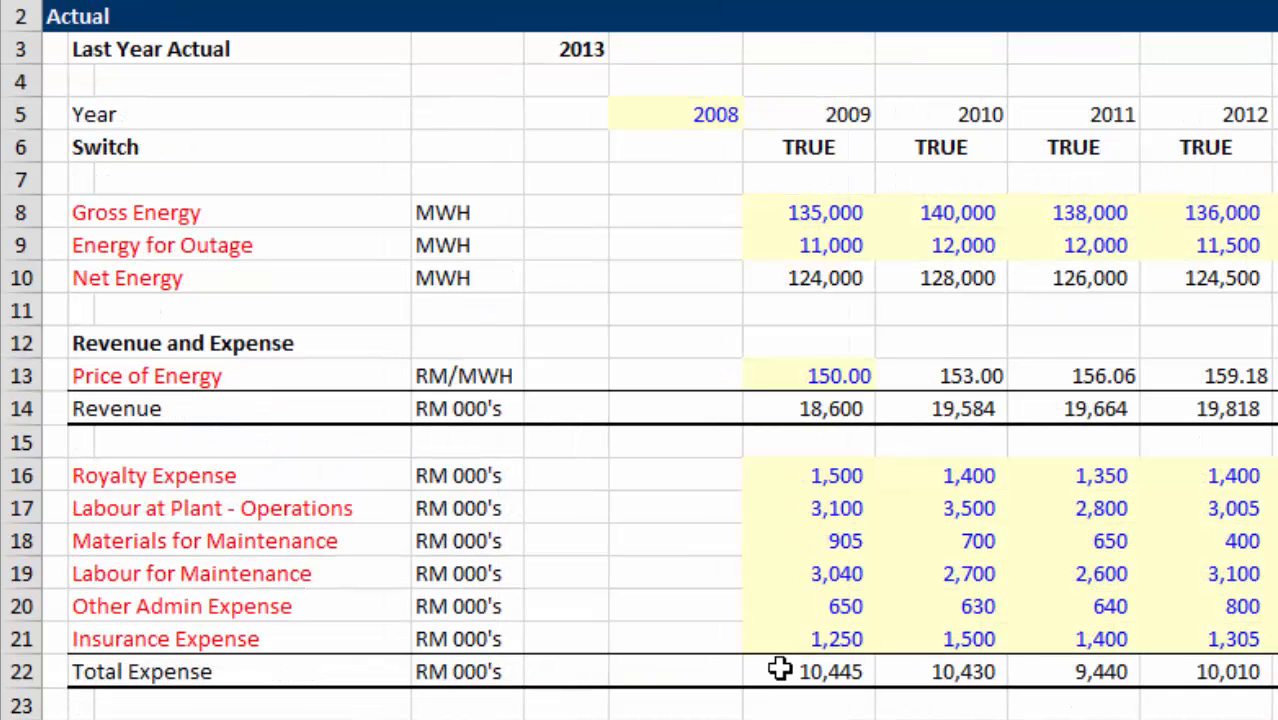
pyautogui.click(795, 478)
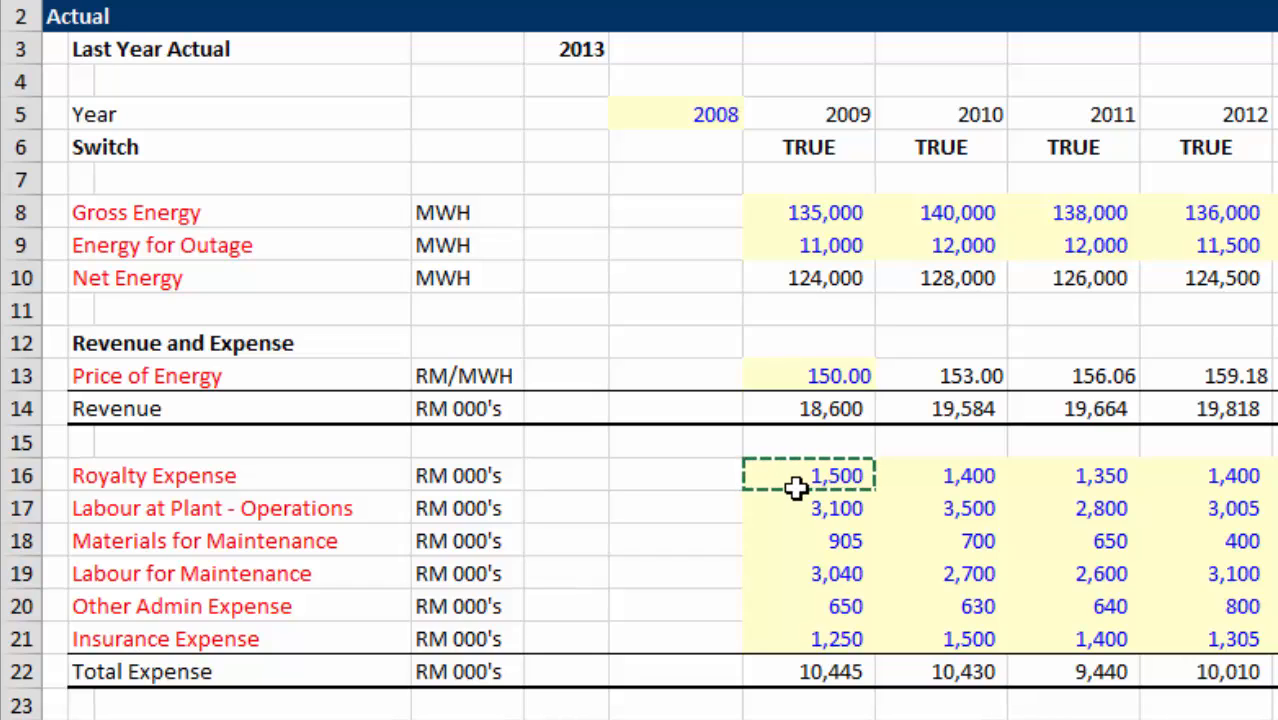
pyautogui.hotkey('ctrl', 'Return')
# Select the 2009 expense differences in F10:F15, from Royalty Expense through Insurance Expense.
pyautogui.hotkey('shift', 'Down')
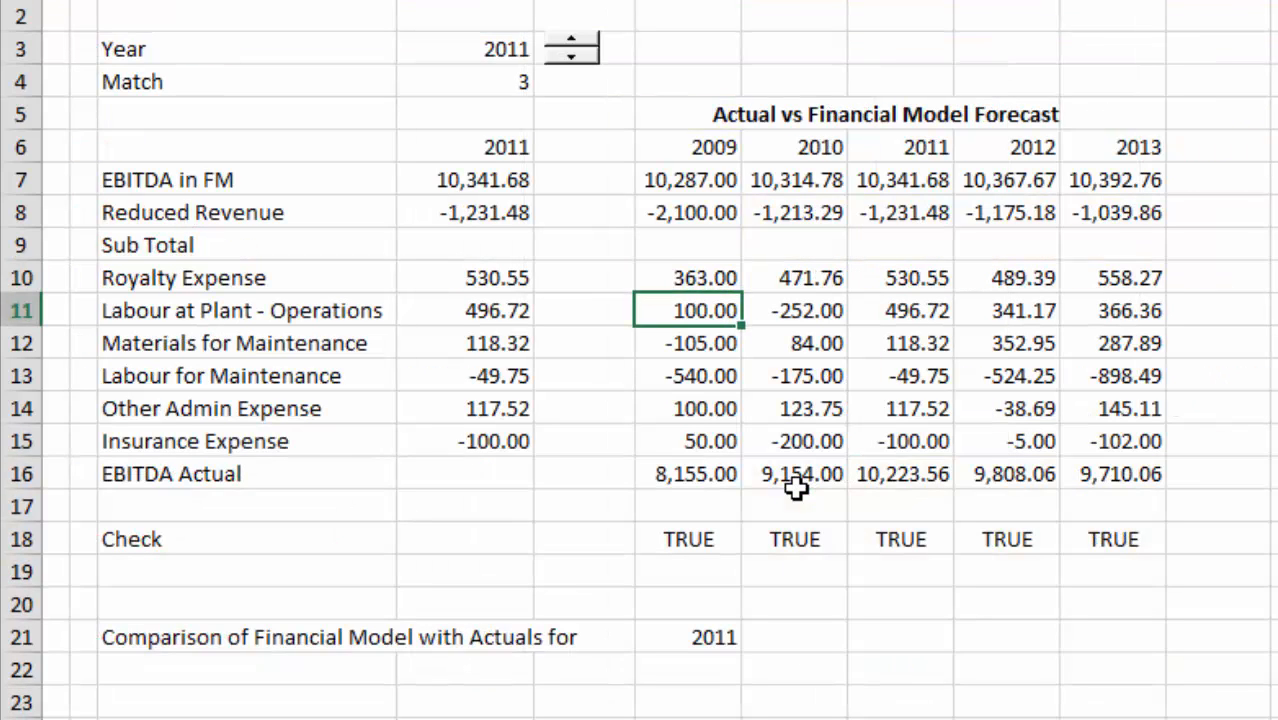
pyautogui.hotkey('shift', 'Down')
pyautogui.hotkey('shift', 'Down')
pyautogui.hotkey('shift', 'Down')
pyautogui.hotkey('shift', 'Down')
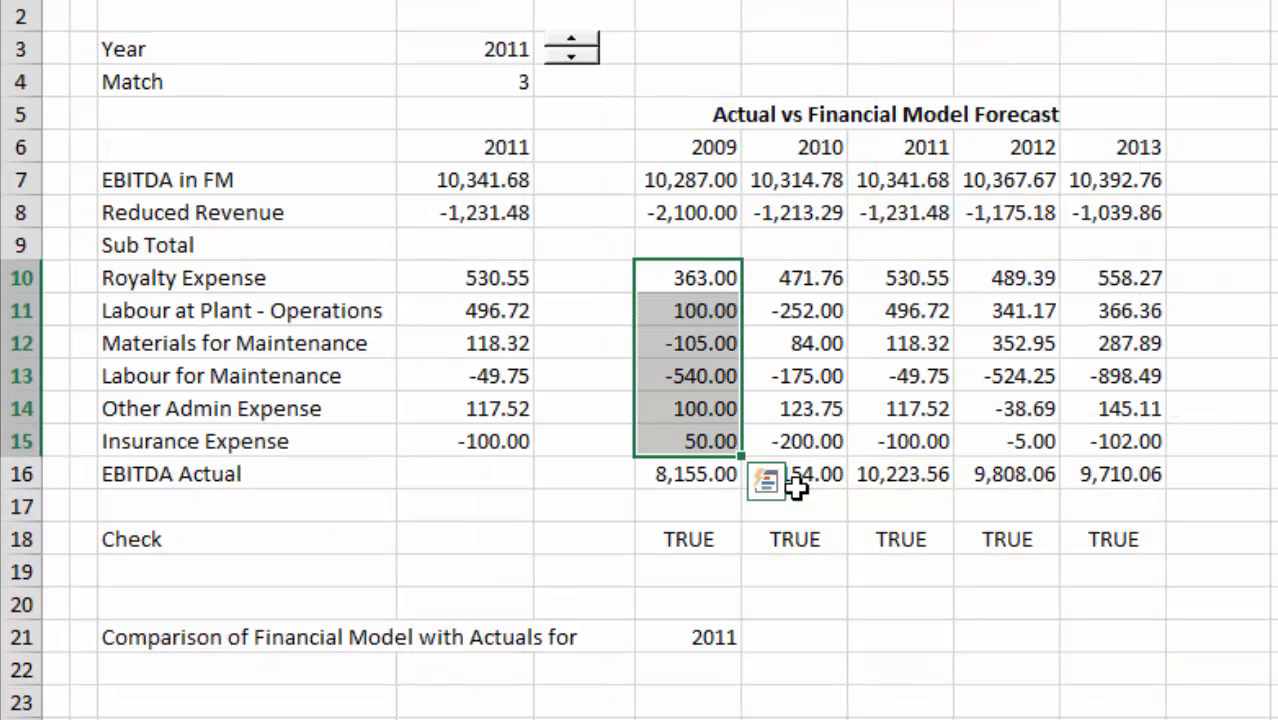
pyautogui.hotkey('shift', 'BackSpace')
pyautogui.press('Down')
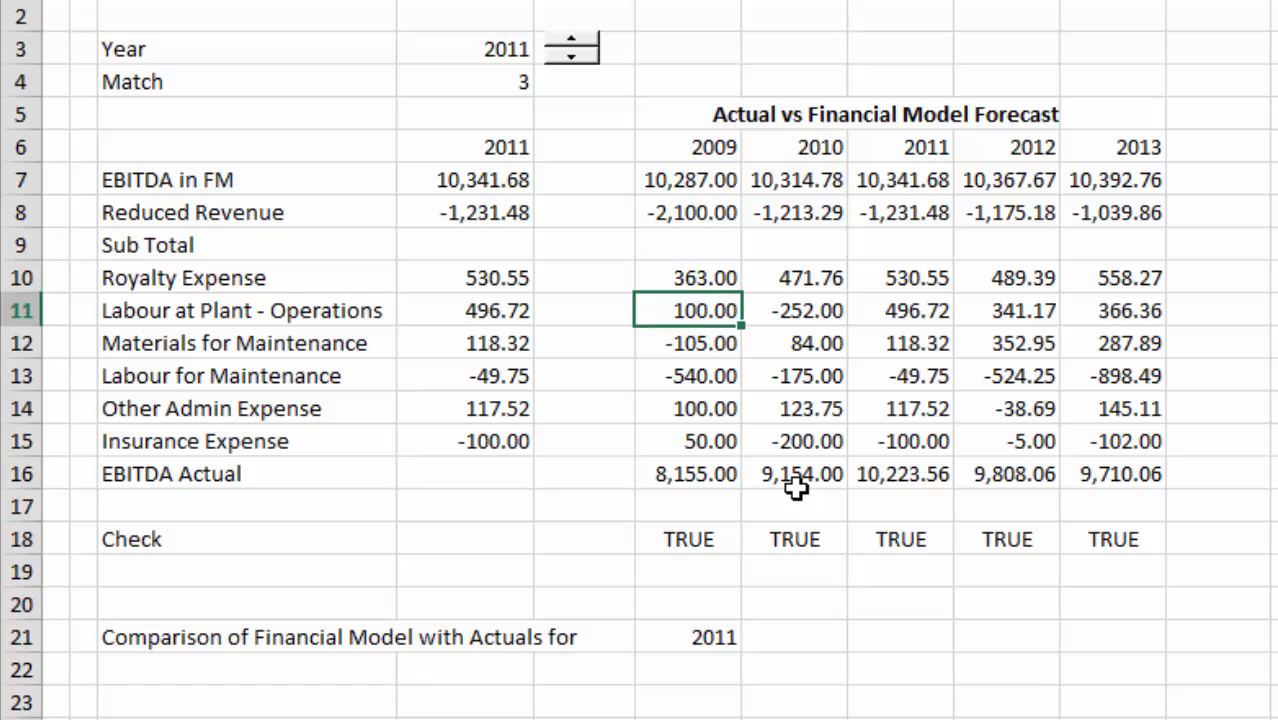
# Clear the EBITDA Actual formulas for 2009 to 2013 in F16:J16.
pyautogui.hotkey('ctrl', 'Down')
pyautogui.hotkey('ctrl', 'shift', 'Right')
pyautogui.press('Delete')
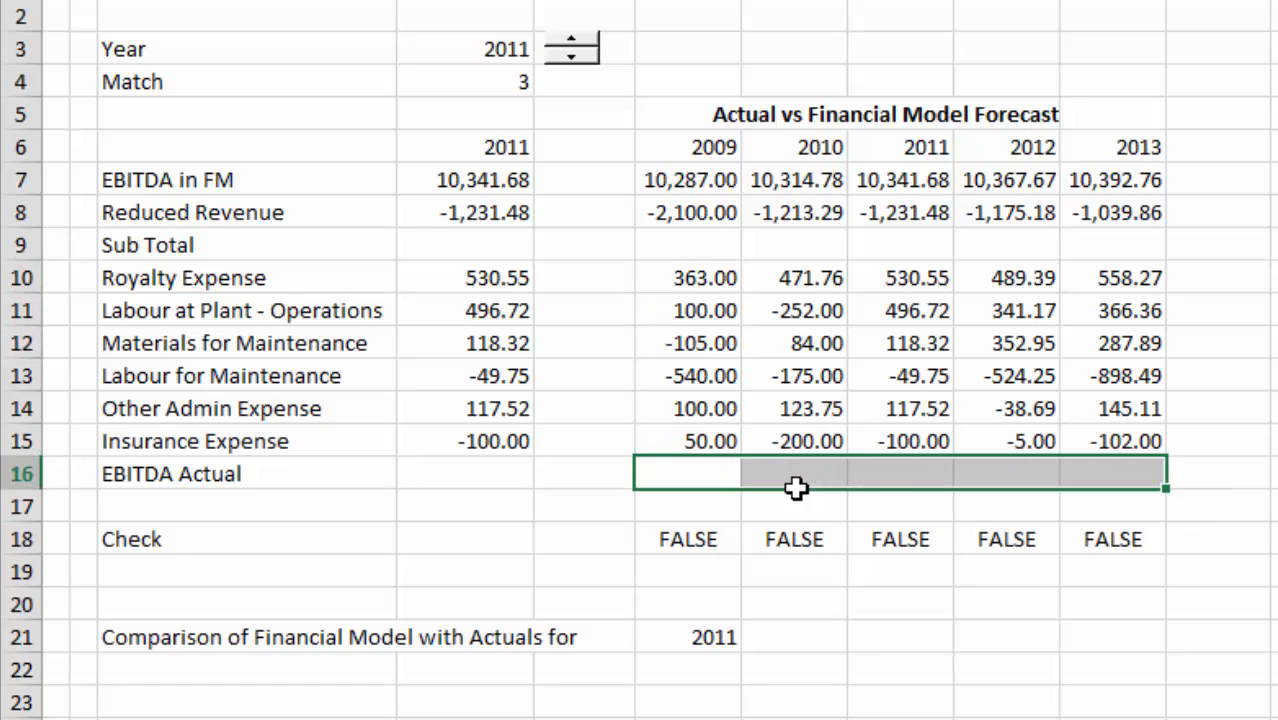
# Sum rows 7 to 15 into the EBITDA Actual row for 2009 to 2013 with AutoSum.
pyautogui.press('Up')
pyautogui.hotkey('ctrl', 'Up')
pyautogui.hotkey('ctrl', 'Up')
pyautogui.press('Up')
pyautogui.hotkey('shift', 'Down')
pyautogui.hotkey('shift', 'Down')
pyautogui.hotkey('shift', 'Down')
pyautogui.hotkey('shift', 'Down')
pyautogui.hotkey('shift', 'Down')
pyautogui.hotkey('shift', 'Down')
pyautogui.hotkey('shift', 'Down')
pyautogui.hotkey('shift', 'Down')
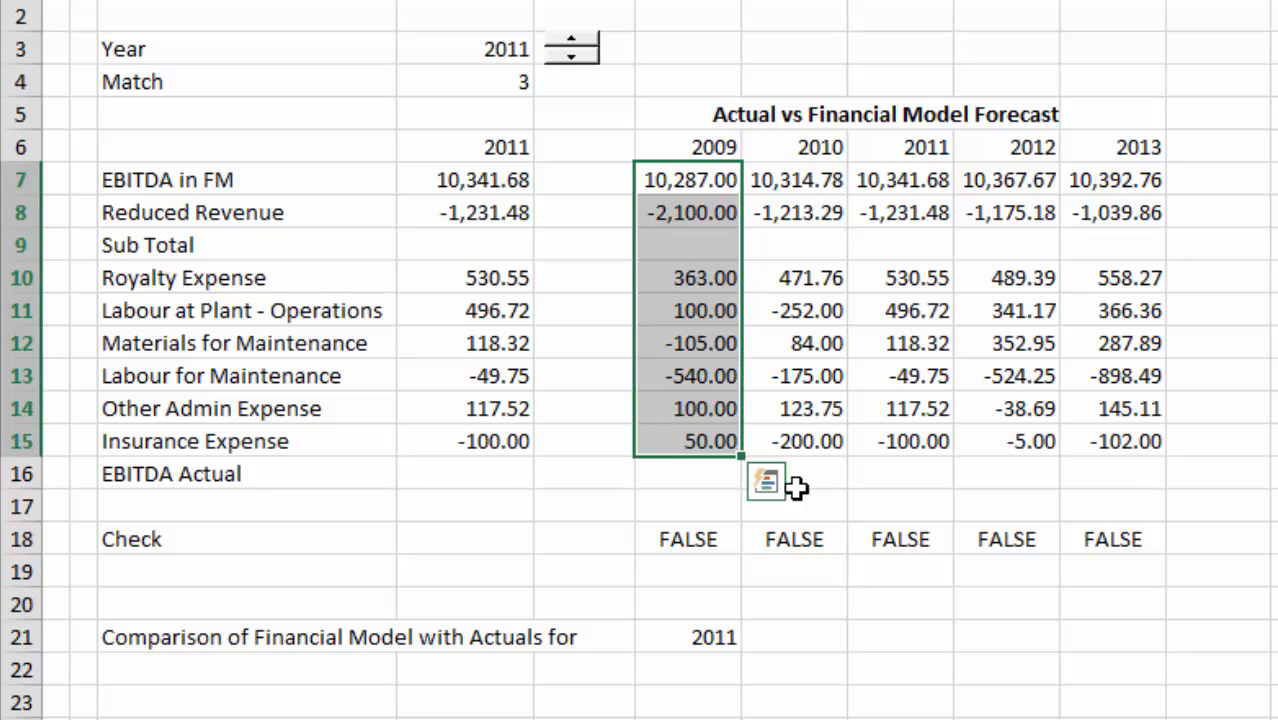
pyautogui.hotkey('alt', '=')
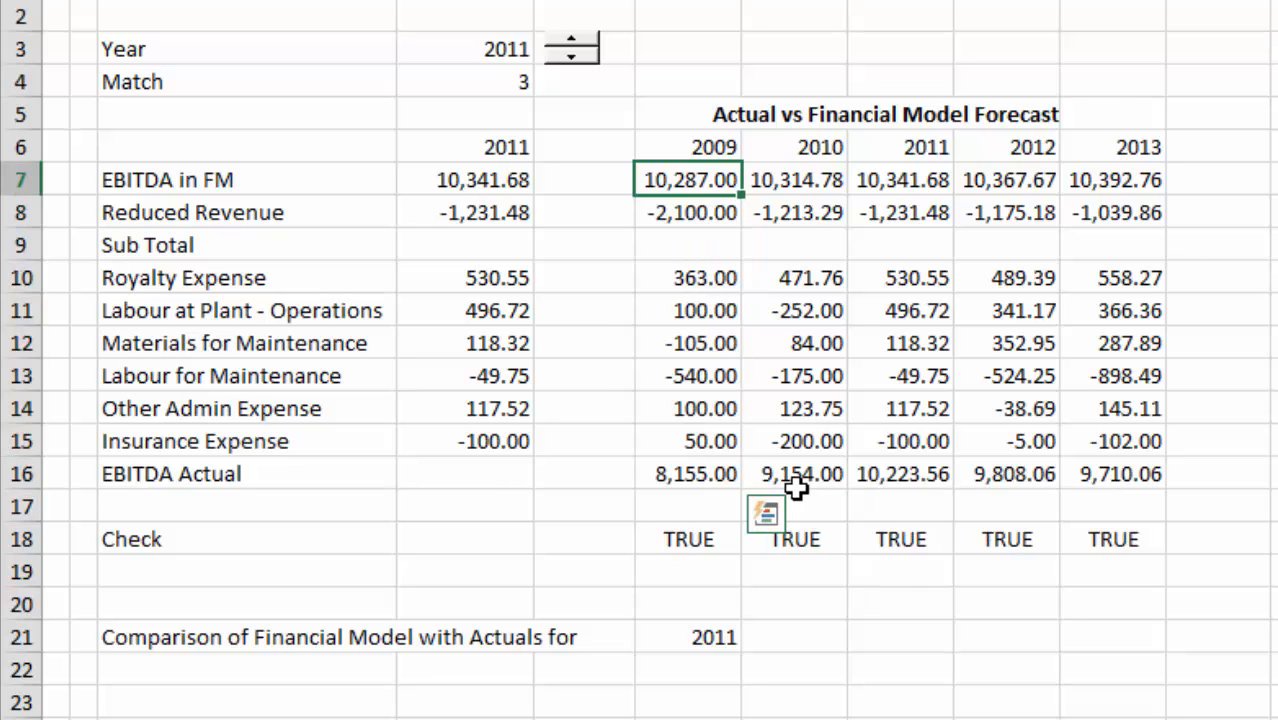
# Re-enter the 2009 Check formula in F18 as =F16='Actual Financial Data'!G24.
pyautogui.press('Down')
pyautogui.press('Down')
pyautogui.press('Down')
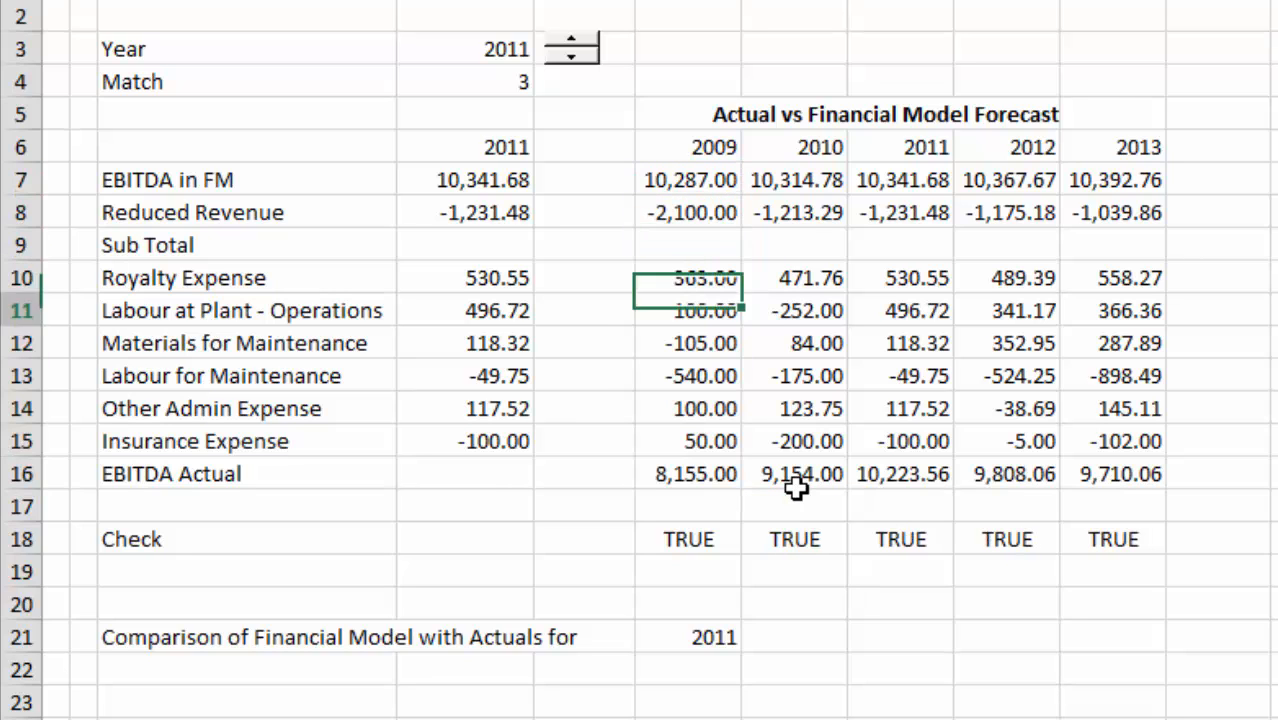
pyautogui.hotkey('ctrl', 'Down')
pyautogui.press('Down')
pyautogui.press('Down')
pyautogui.press('Down')
pyautogui.press('Up')
pyautogui.write('=')
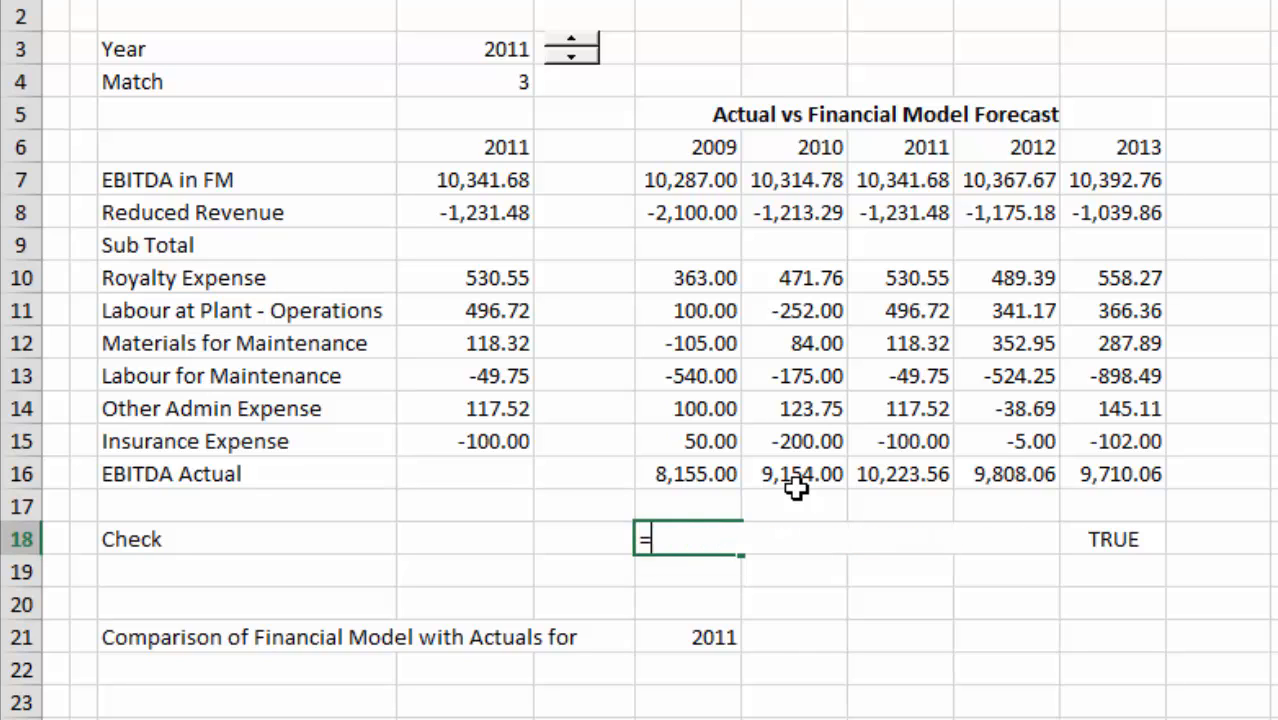
pyautogui.press('Up')
pyautogui.press('Up')
pyautogui.write('=')
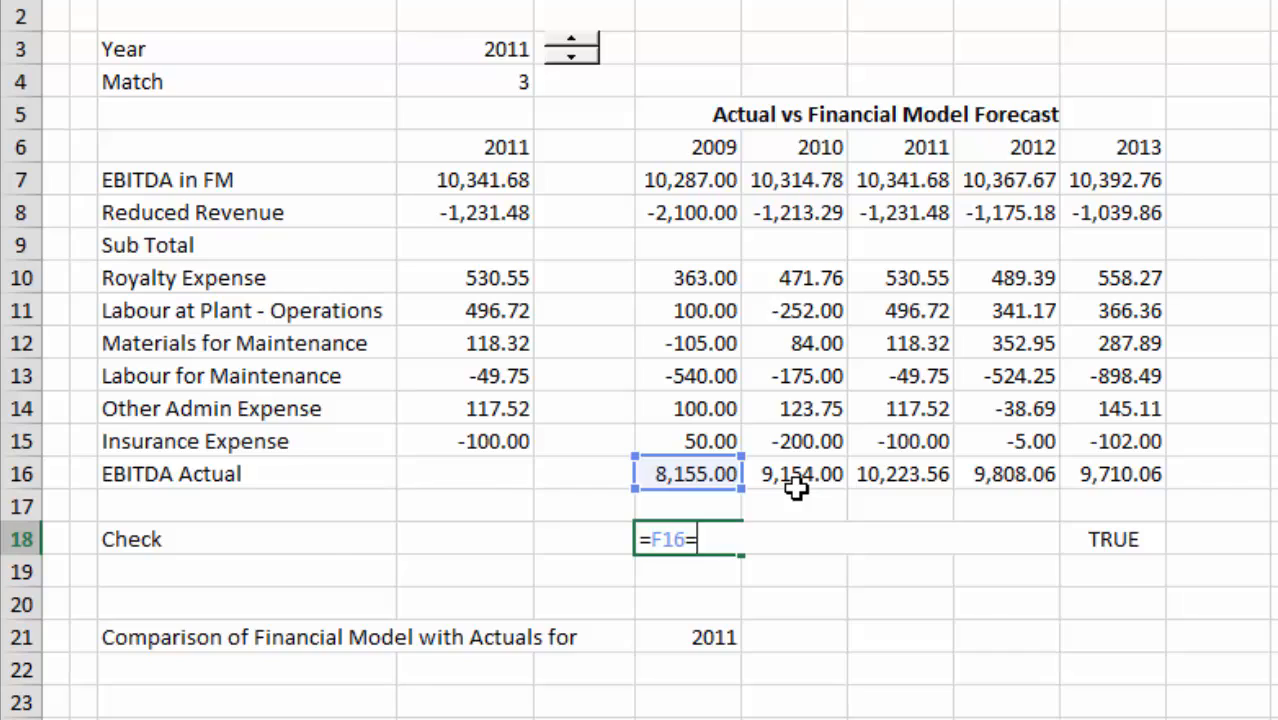
pyautogui.hotkey('ctrl', 'pageup')
pyautogui.hotkey('ctrl', 'pageup')
pyautogui.click(797, 609)
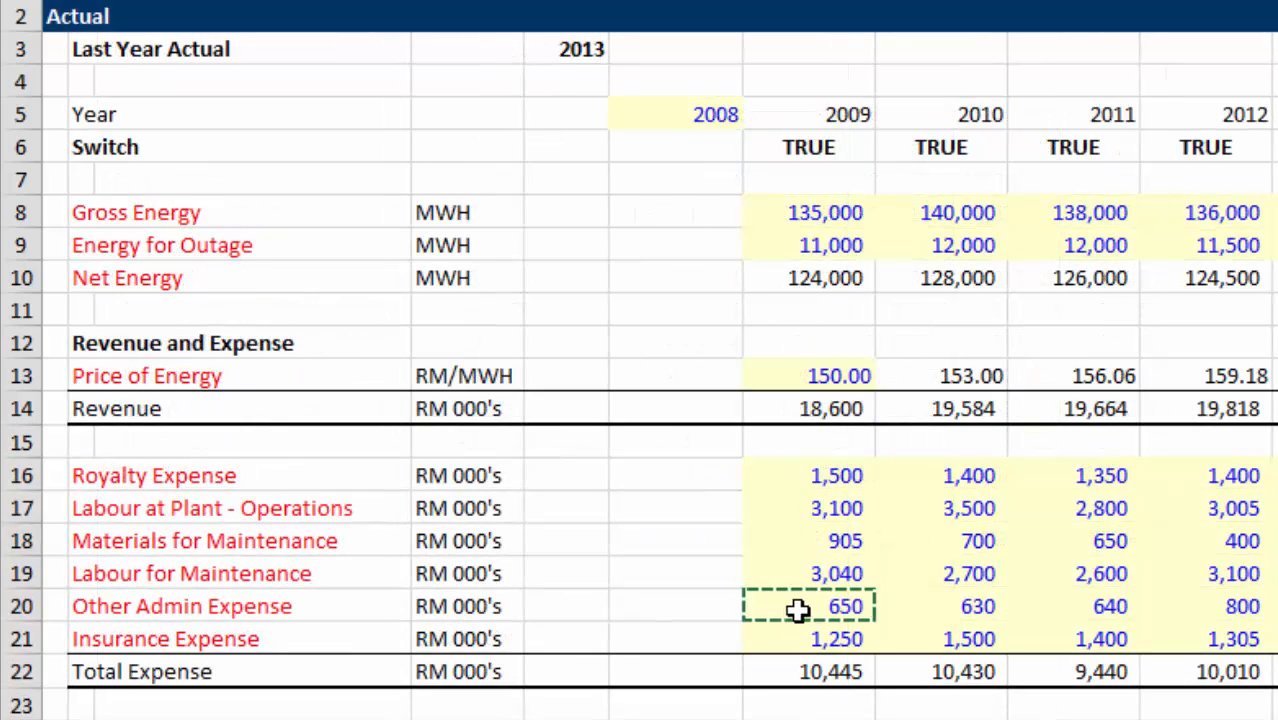
pyautogui.press('Down')
pyautogui.press('Down')
pyautogui.press('Down')
pyautogui.press('Down')
pyautogui.press('Return')
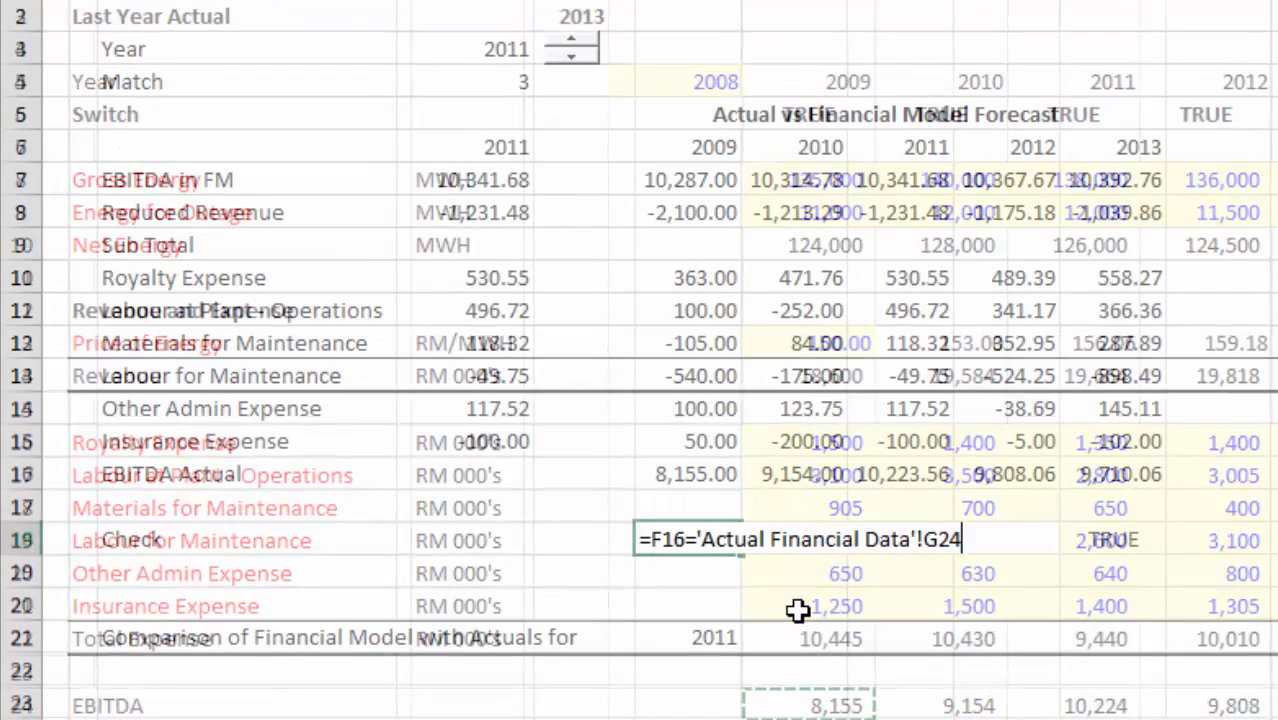
# Colour the text of the 2009 to 2013 Check cells in F18:J18 blue.
pyautogui.press('Up')
pyautogui.hotkey('ctrl', 'shift', 'Right')
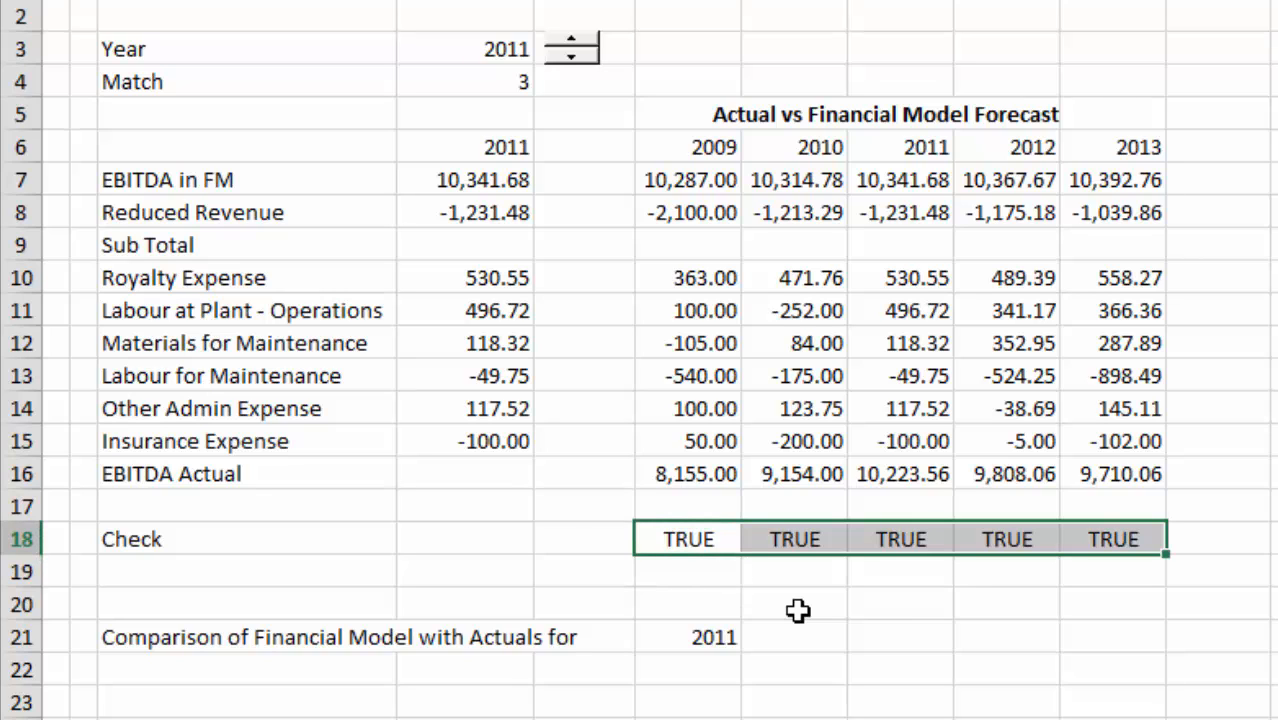
pyautogui.hotkey('ctrl', 'alt', 'c')
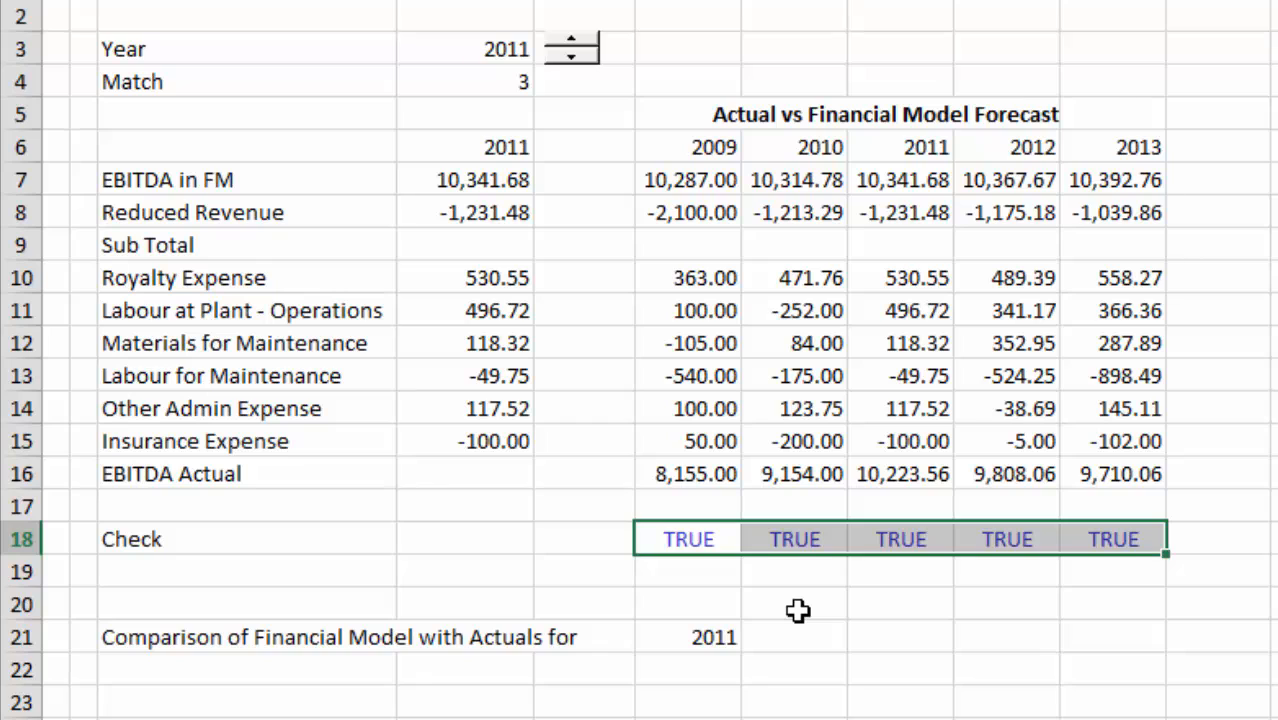
pyautogui.press('Left')
pyautogui.press('Right')
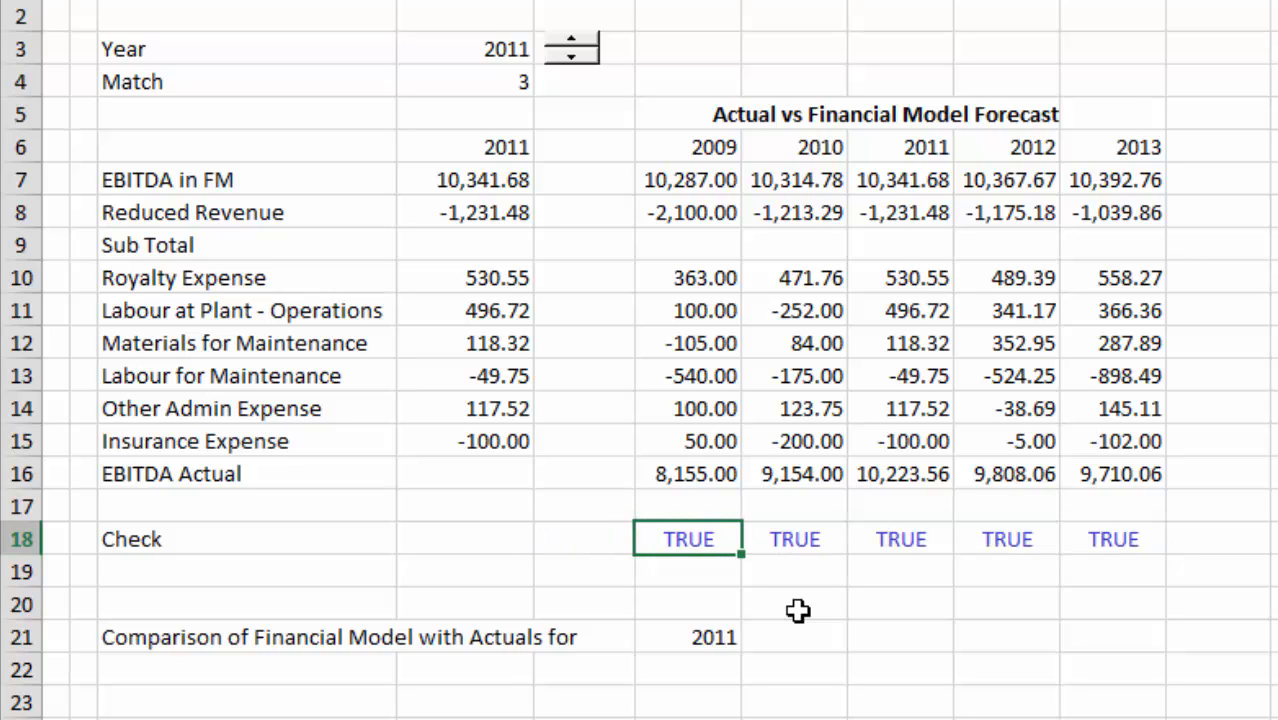
# Link the Year spin button to cell 'Change Analysis'!$D$3 in its control settings.
pyautogui.press('Left')
pyautogui.press('Up')
pyautogui.press('Up')
pyautogui.press('Up')
pyautogui.press('Up')
pyautogui.press('Up')
pyautogui.press('Up')
pyautogui.press('Up')
pyautogui.press('Up')
pyautogui.press('Up')
pyautogui.press('Up')
pyautogui.press('Up')
pyautogui.press('Up')
pyautogui.press('Up')
pyautogui.press('Up')
pyautogui.press('Up')
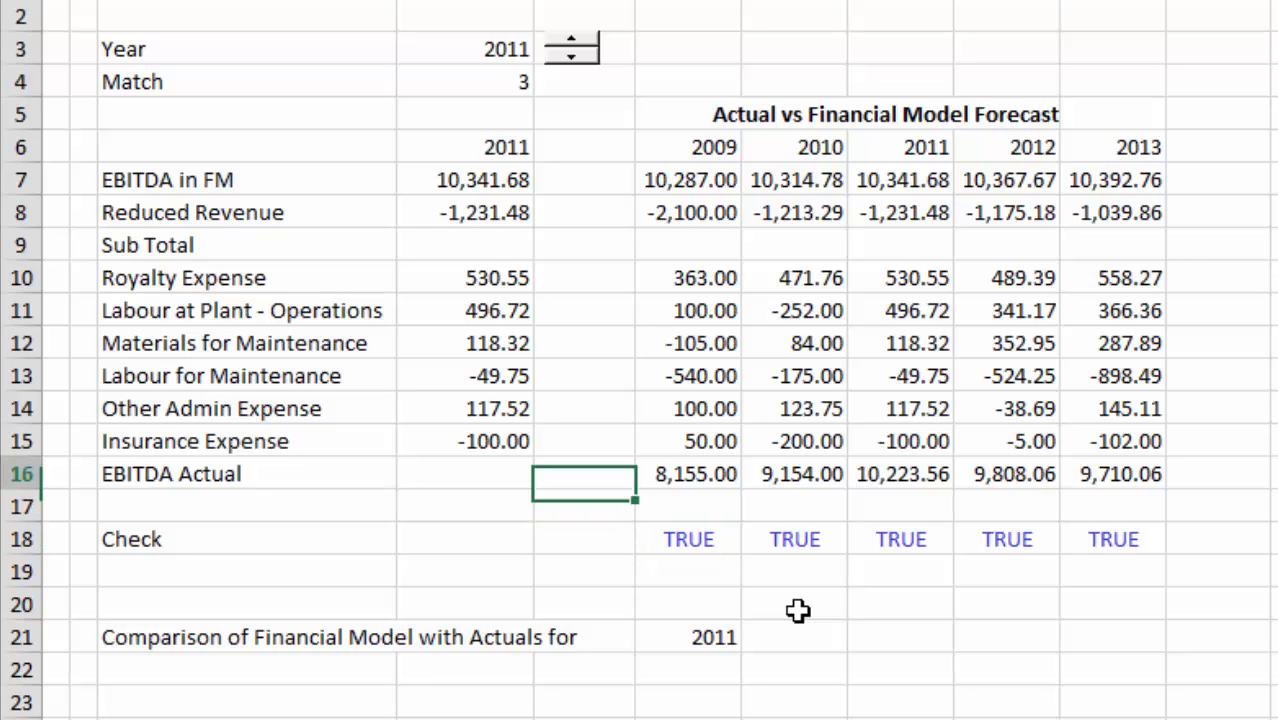
pyautogui.press('Left')
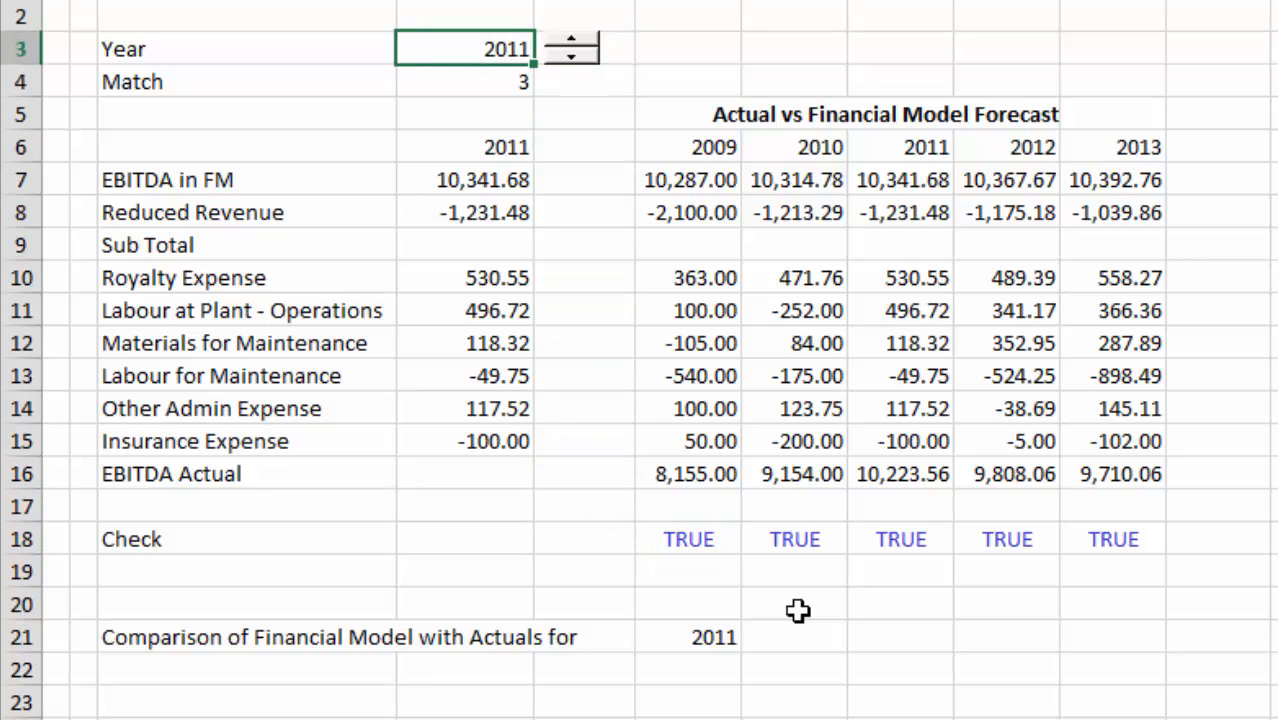
pyautogui.rightClick(583, 48)
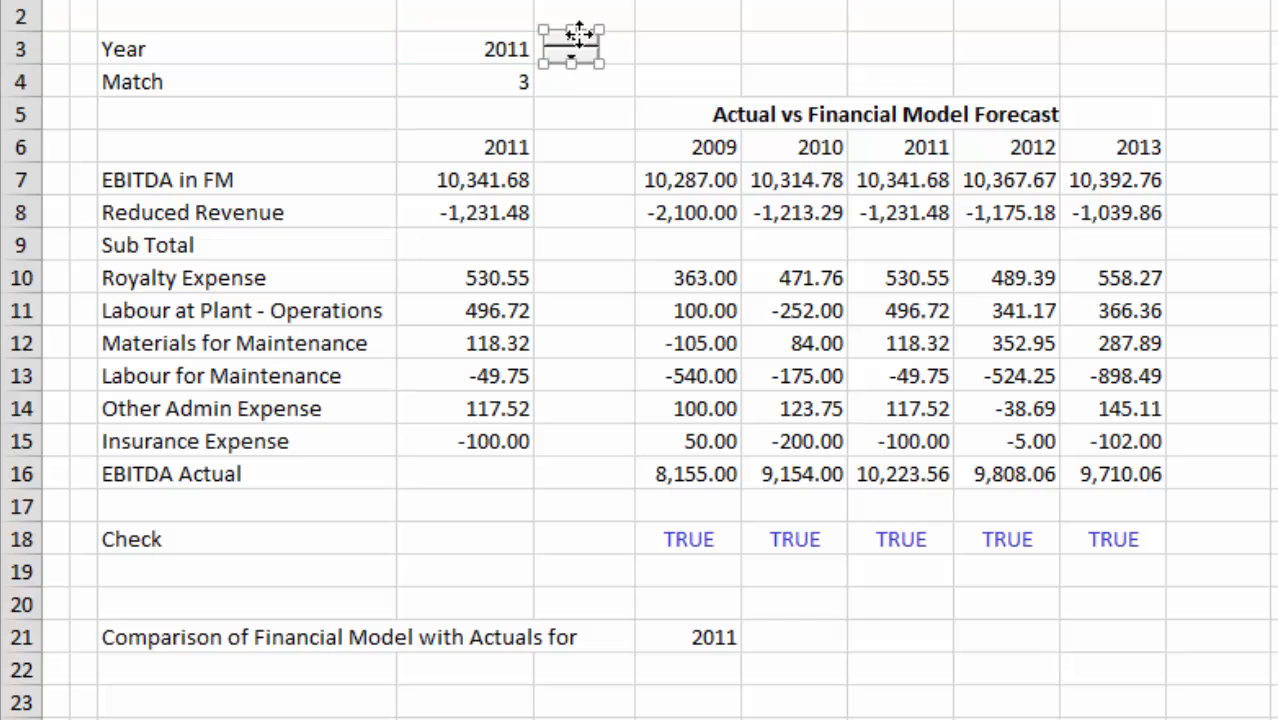
pyautogui.click(639, 305)
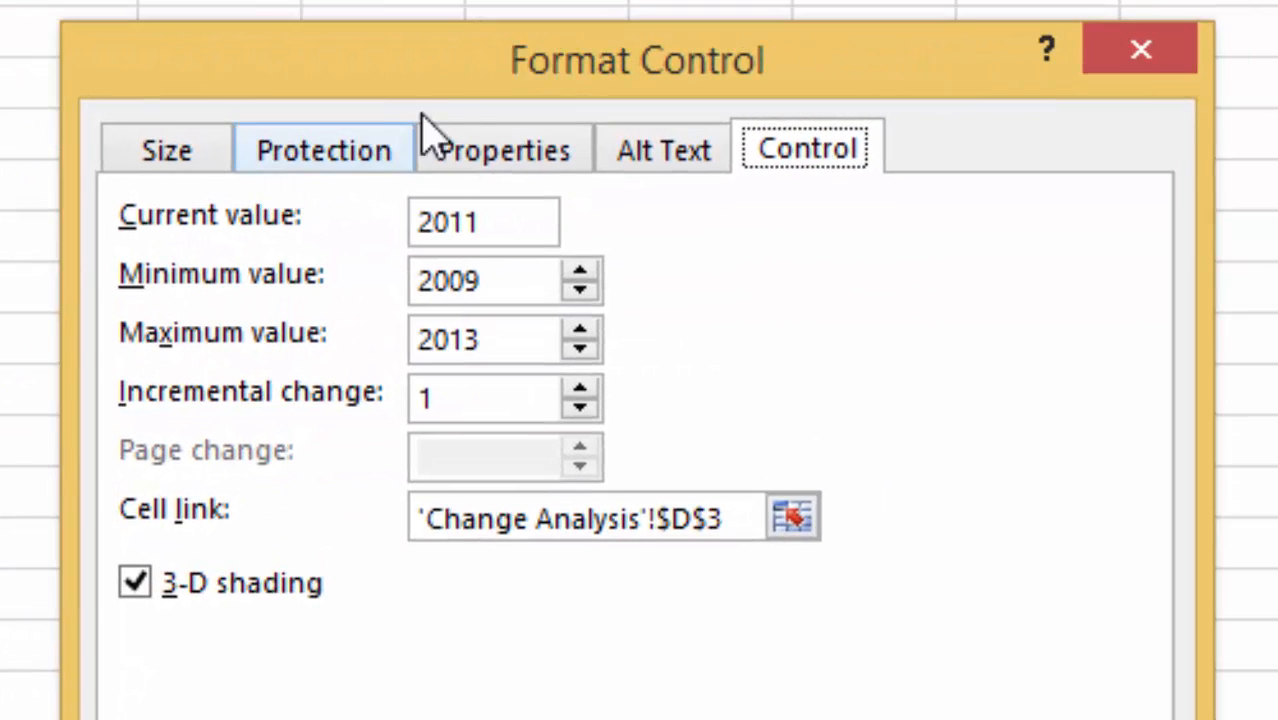
pyautogui.click(792, 518)
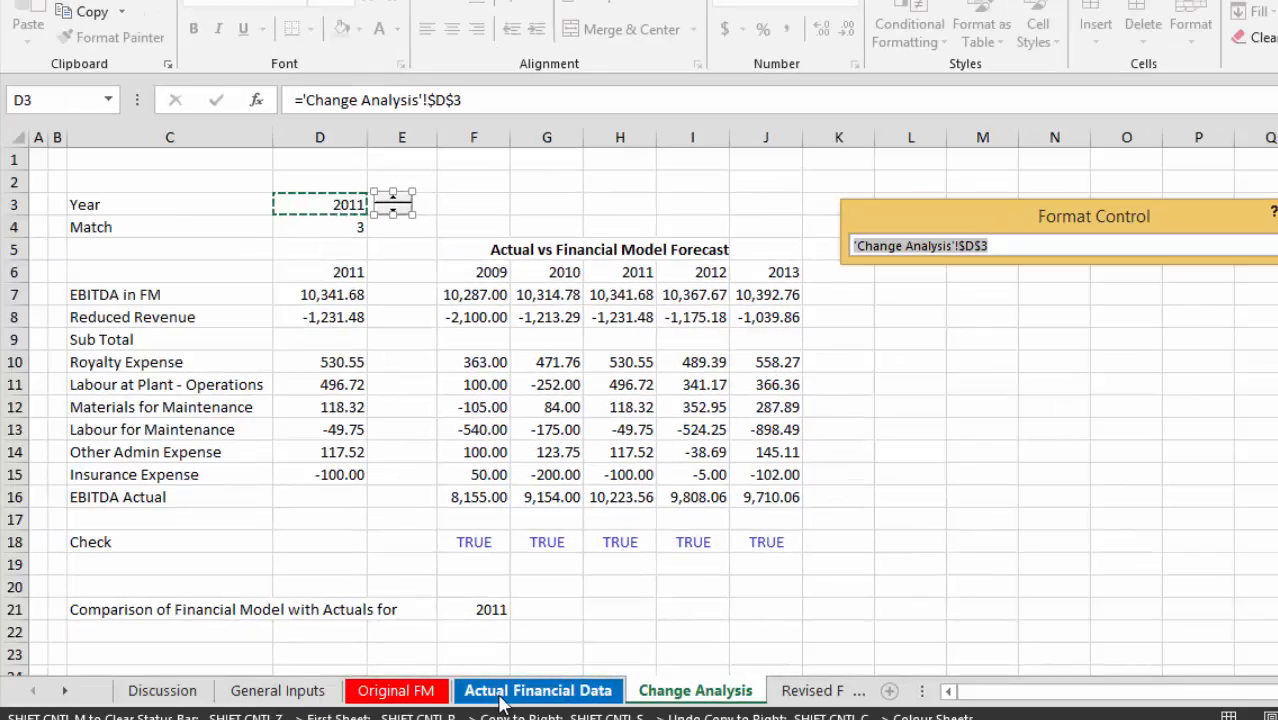
pyautogui.click(500, 703)
pyautogui.click(690, 697)
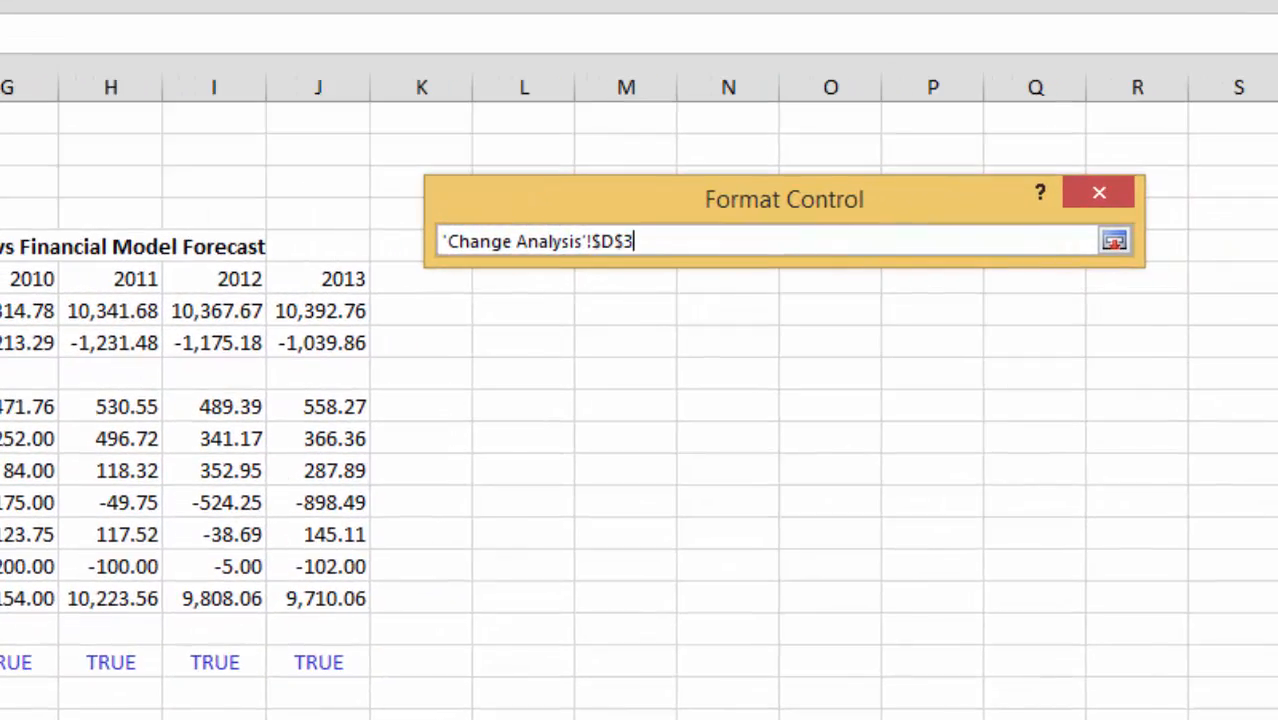
pyautogui.press('Return')
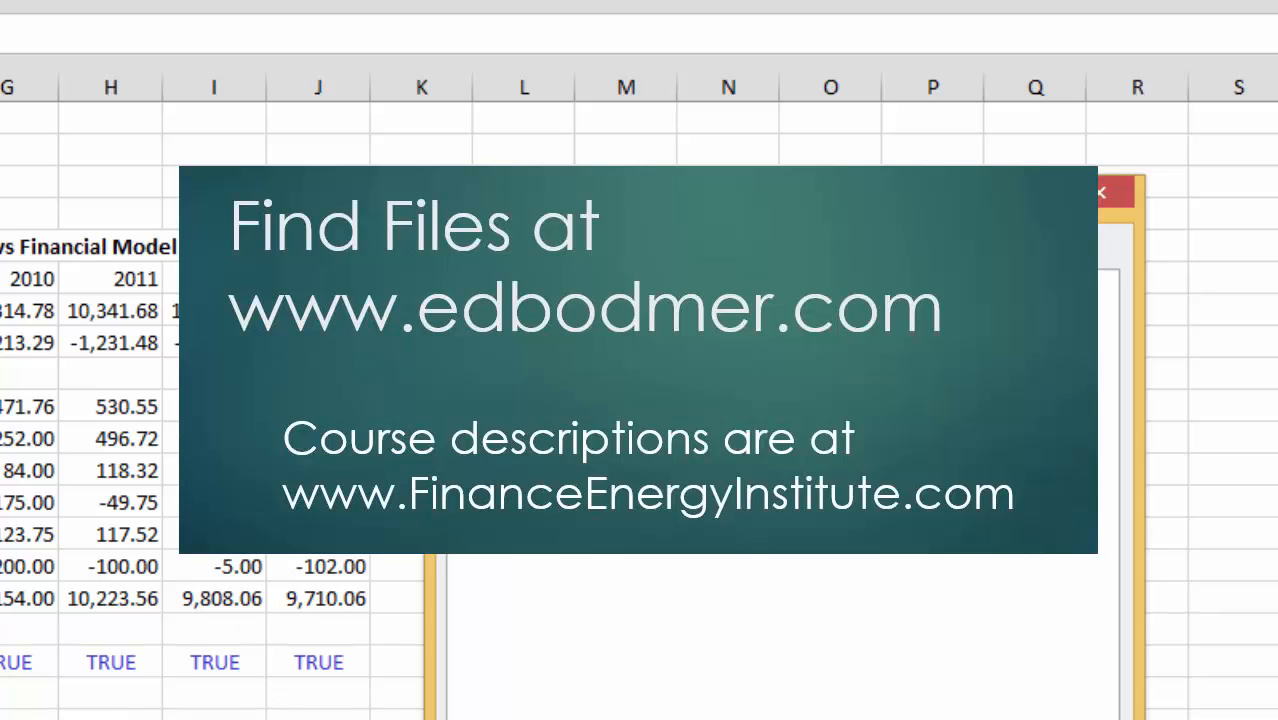
pyautogui.press('Return')
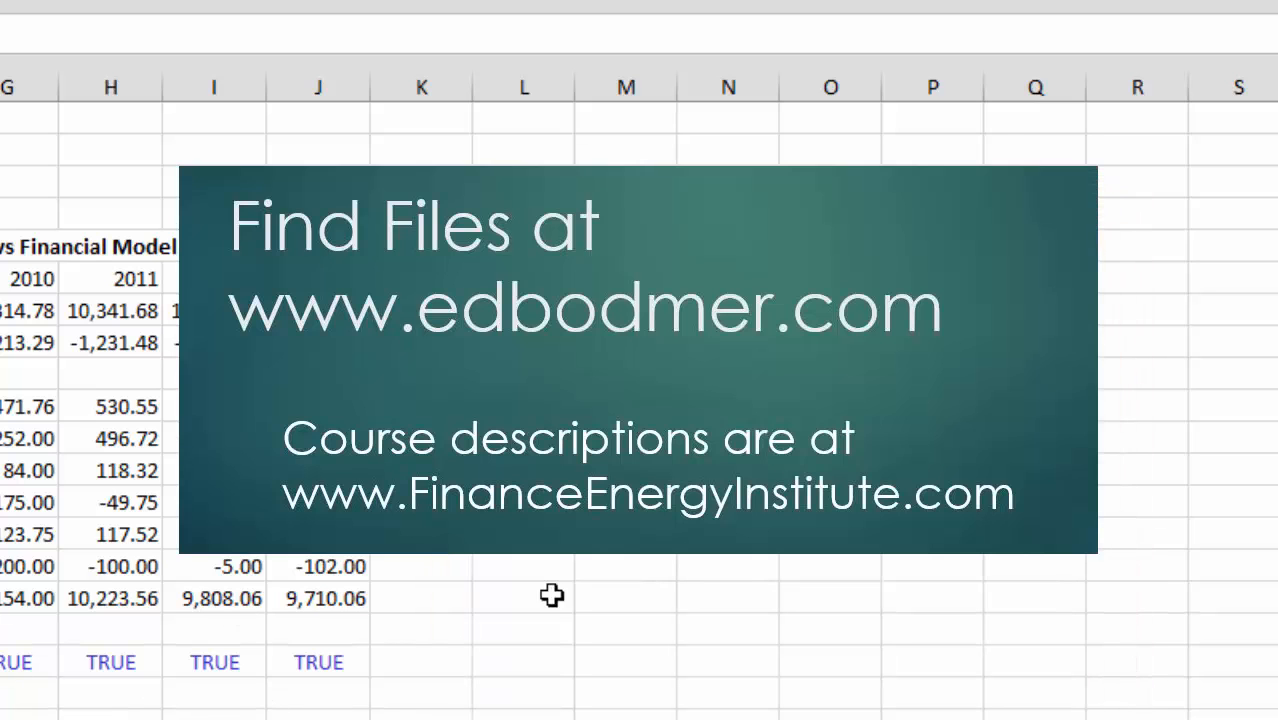
# Re-enter the Match formula in D4, using MATCH with match type 0 to look up D3 in the row 6 years starting at F6.
pyautogui.click(70, 148)
pyautogui.press('Down')
pyautogui.press('Down')
pyautogui.press('Left')
pyautogui.press('Left')
pyautogui.write('=ma')
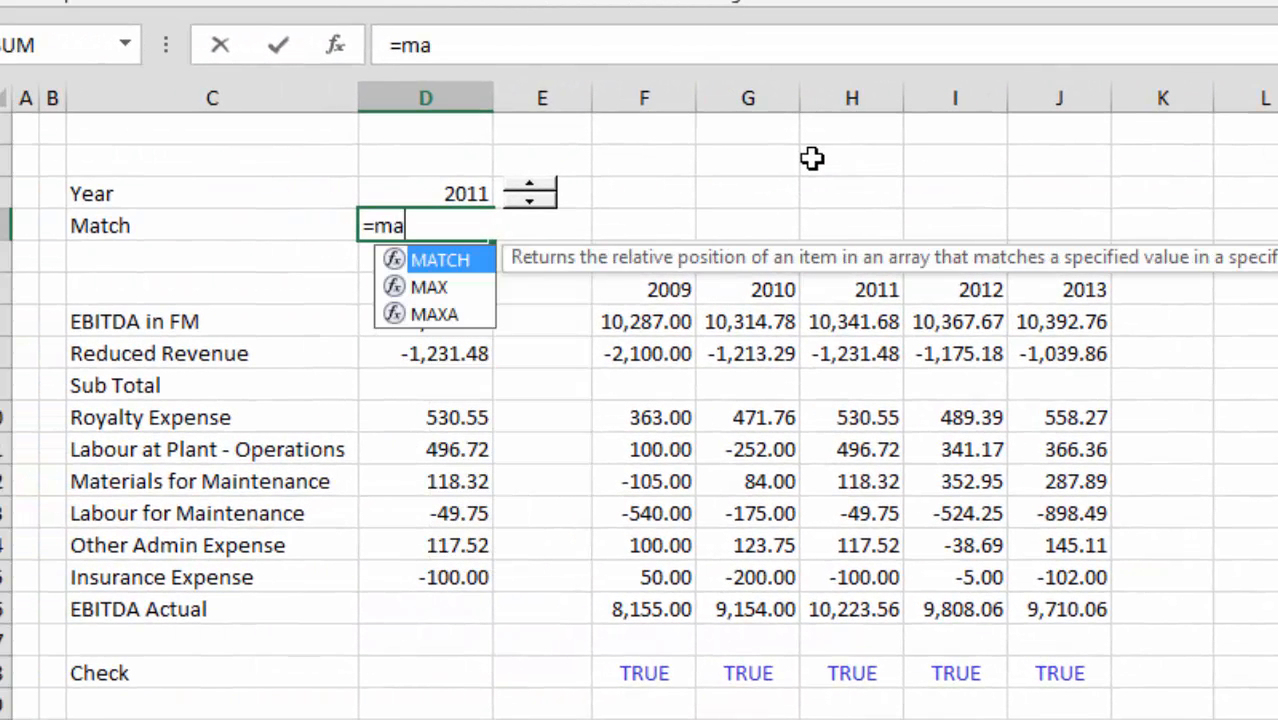
pyautogui.press('Tab')
pyautogui.press('Up')
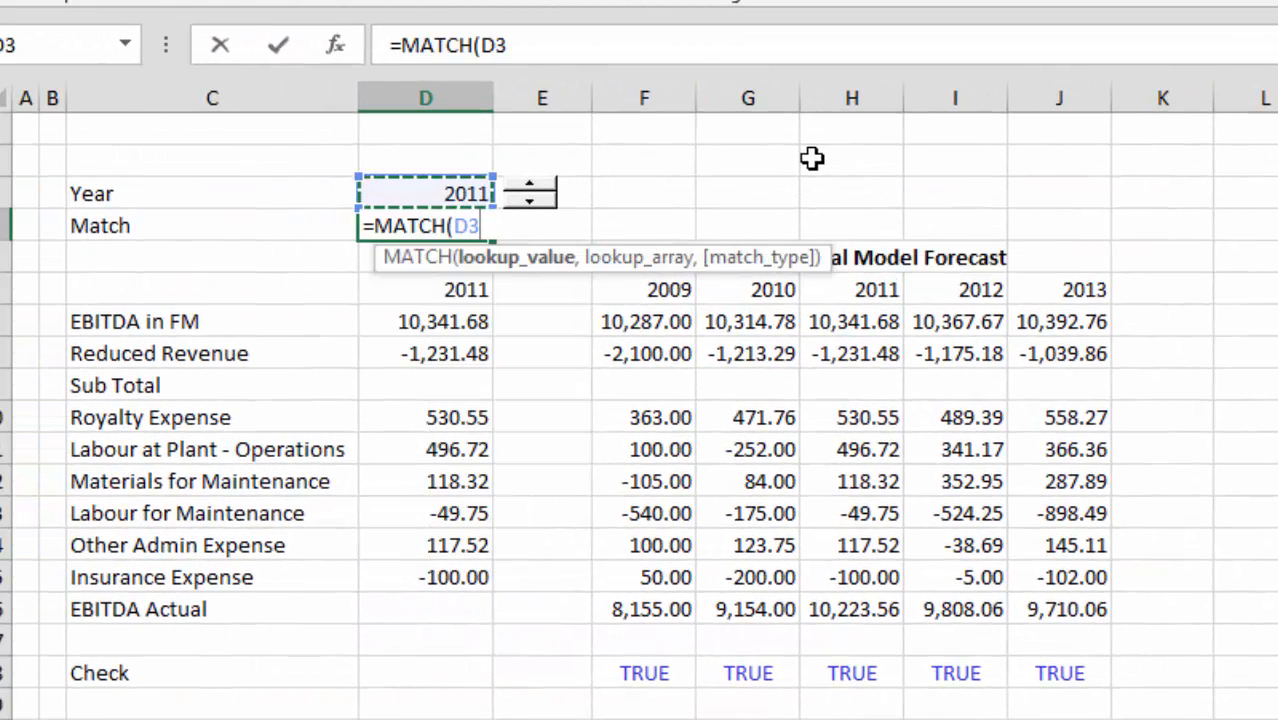
pyautogui.write(',')
pyautogui.press('Down')
pyautogui.press('Down')
pyautogui.press('Right')
pyautogui.press('Right')
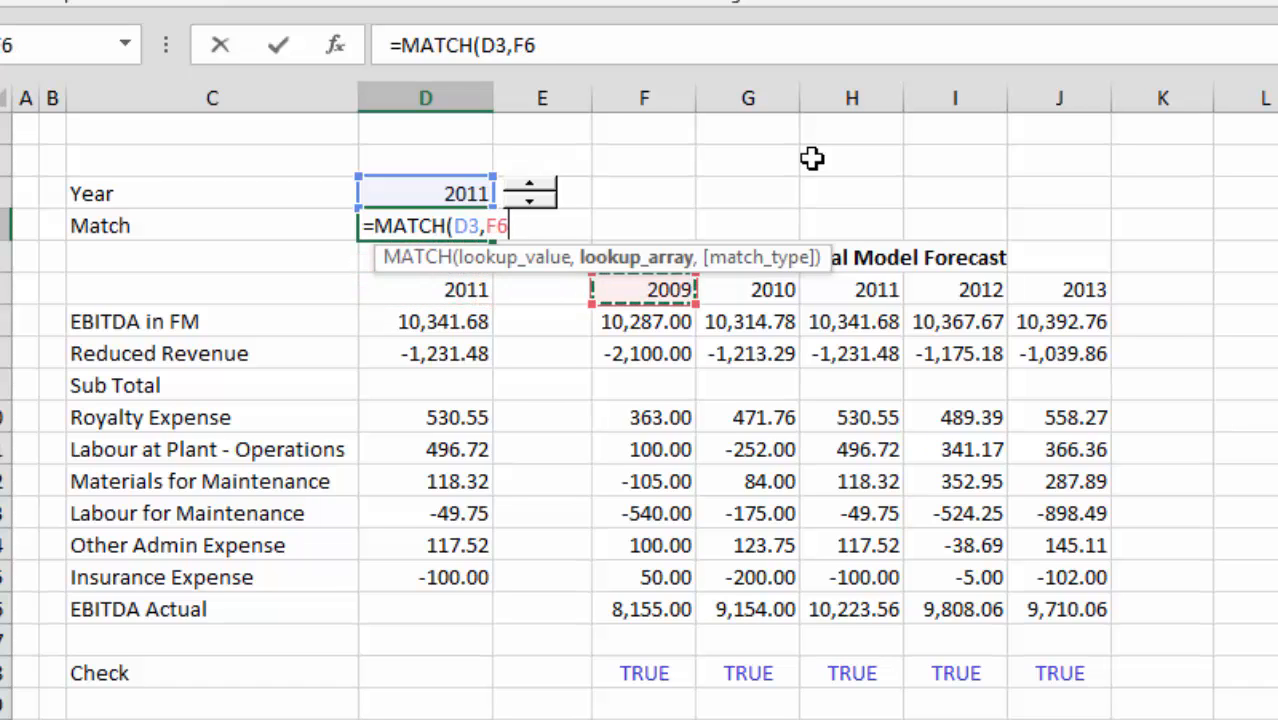
pyautogui.hotkey('shift', 'Right')
pyautogui.hotkey('shift', 'Right')
pyautogui.hotkey('shift', 'Right')
pyautogui.hotkey('shift', 'Right')
pyautogui.write(',0')
pyautogui.press('Return')
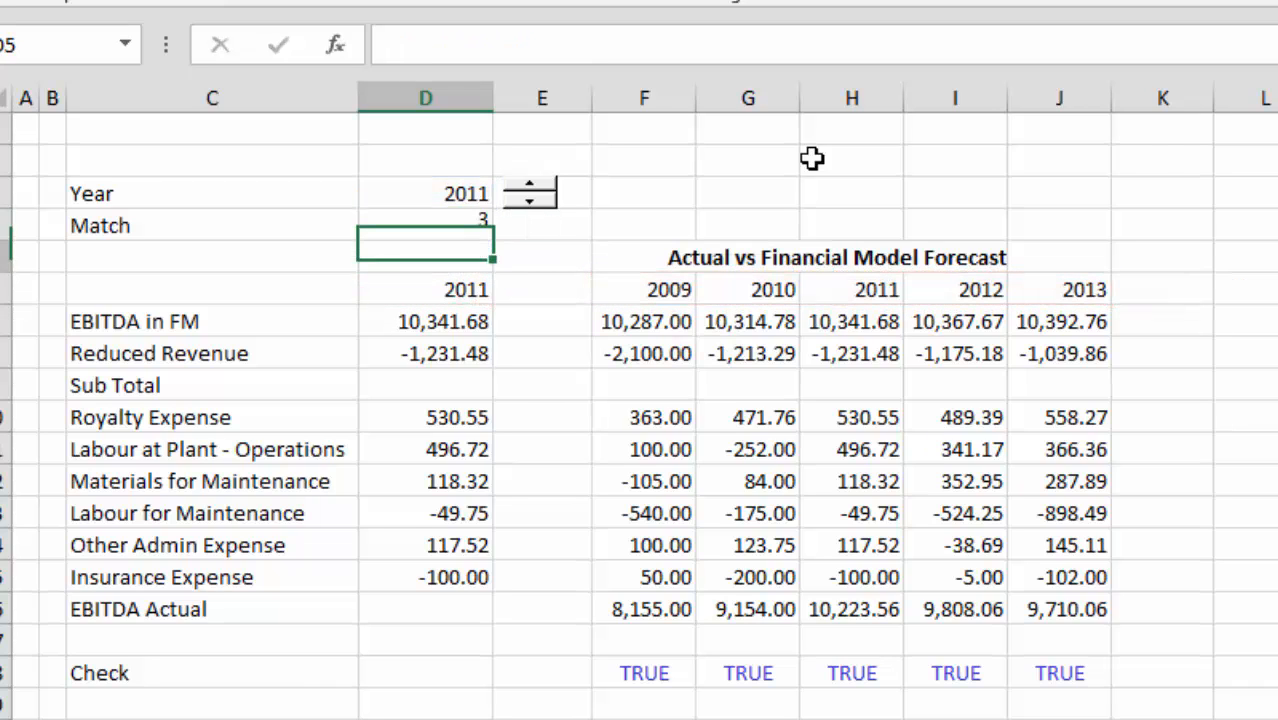
# Re-enter the selected-year formula in D6 as =INDEX(F6:J6,$D$4) and check the matching INDEX formula in D7.
pyautogui.press('Up')
pyautogui.press('Down')
pyautogui.press('Down')
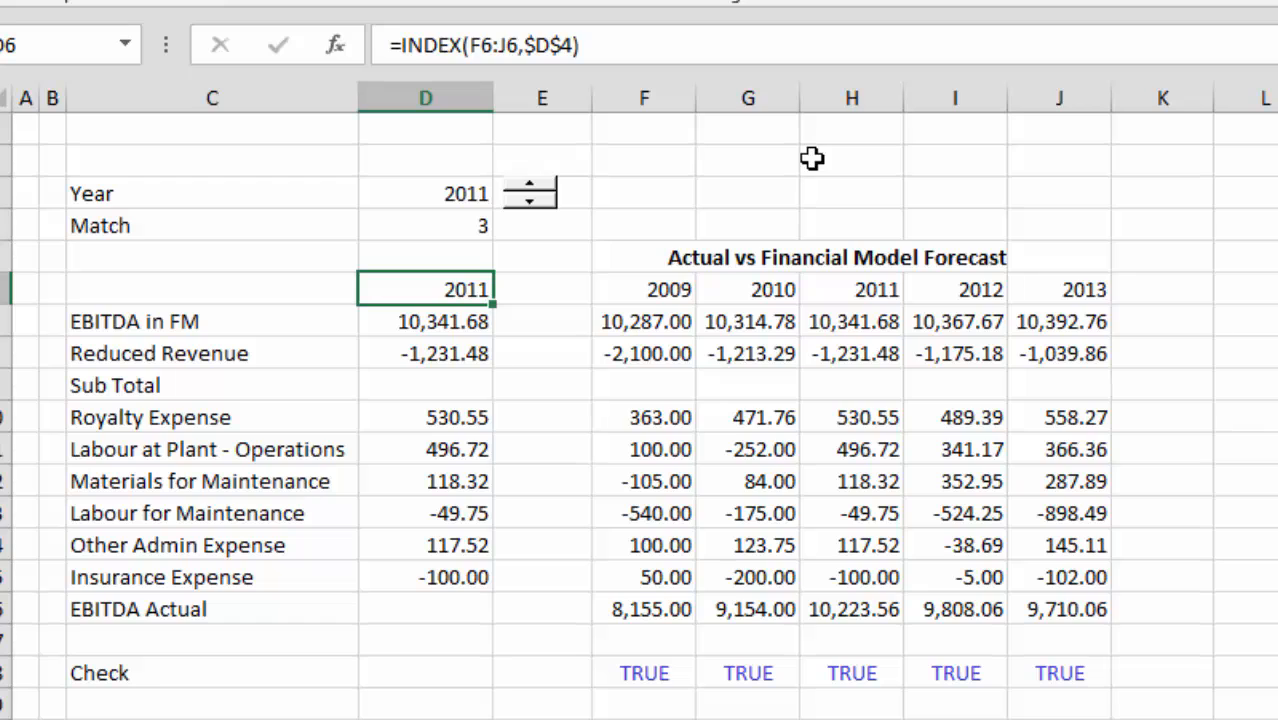
pyautogui.write('=index(')
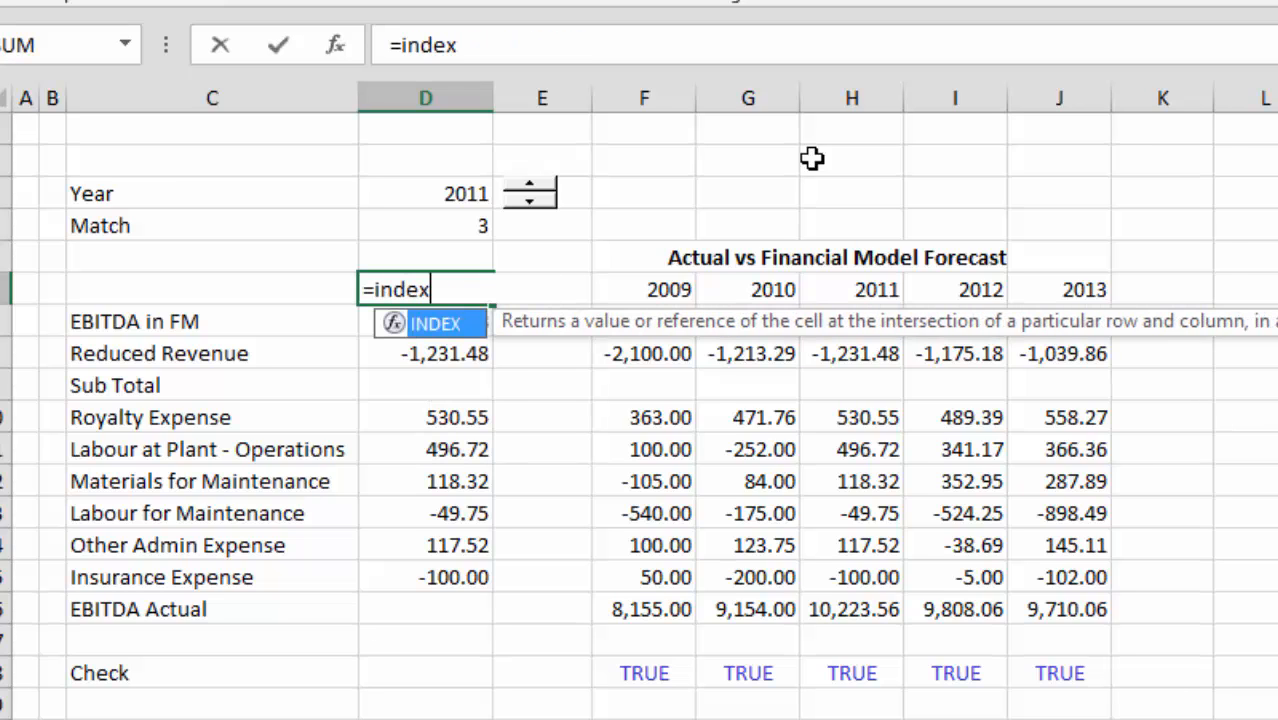
pyautogui.press('Right')
pyautogui.press('Right')
pyautogui.hotkey('ctrl', 'shift', 'Right')
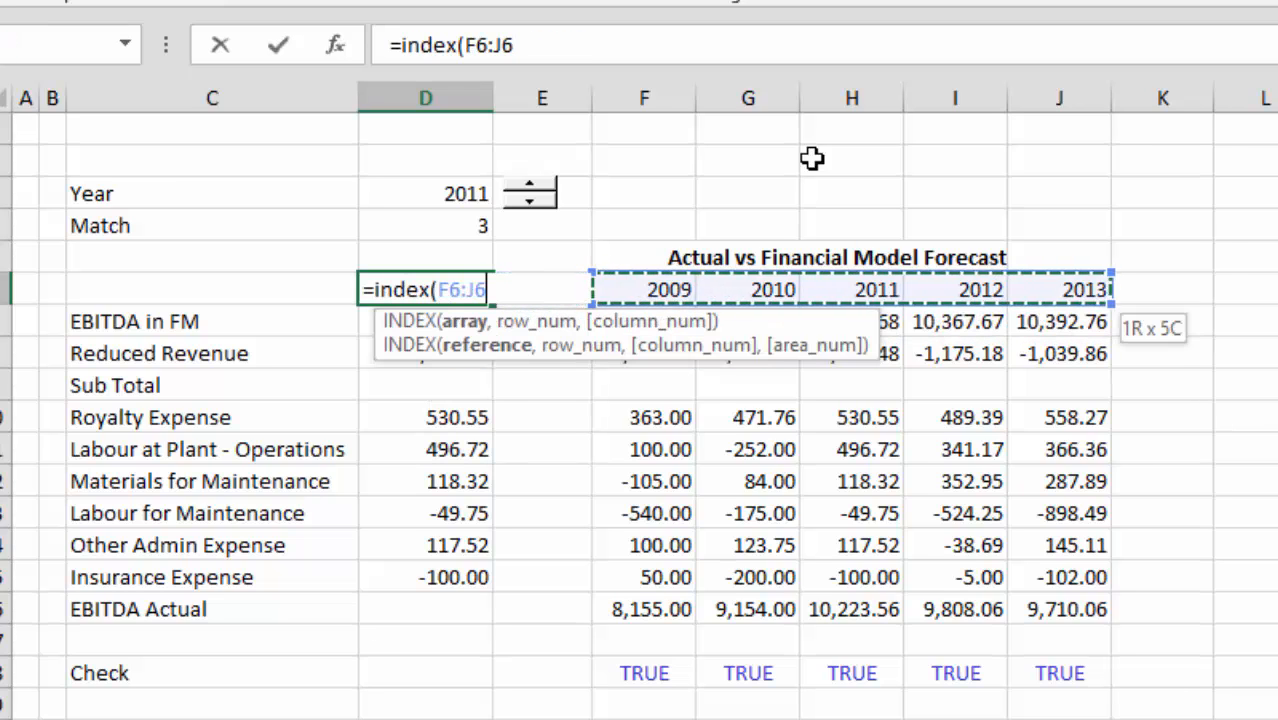
pyautogui.write(',')
pyautogui.press('Up')
pyautogui.press('Up')
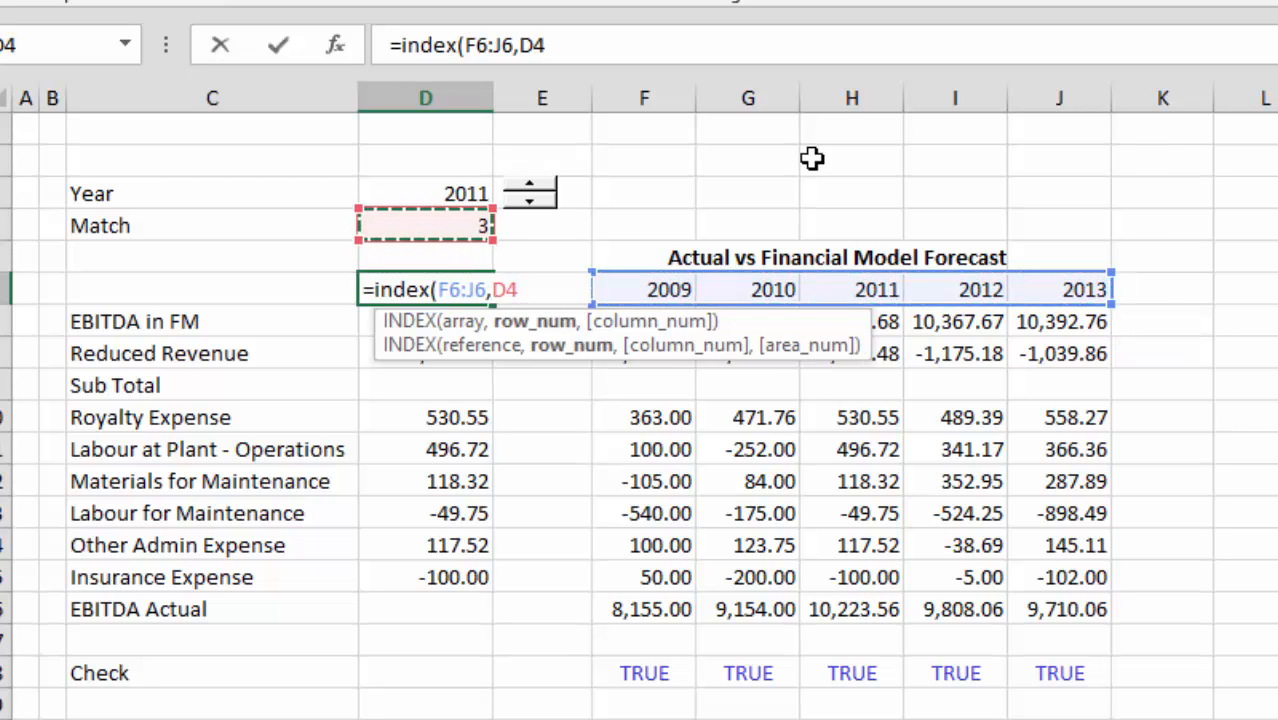
pyautogui.press('F4')
pyautogui.press('Return')
pyautogui.press('F2')
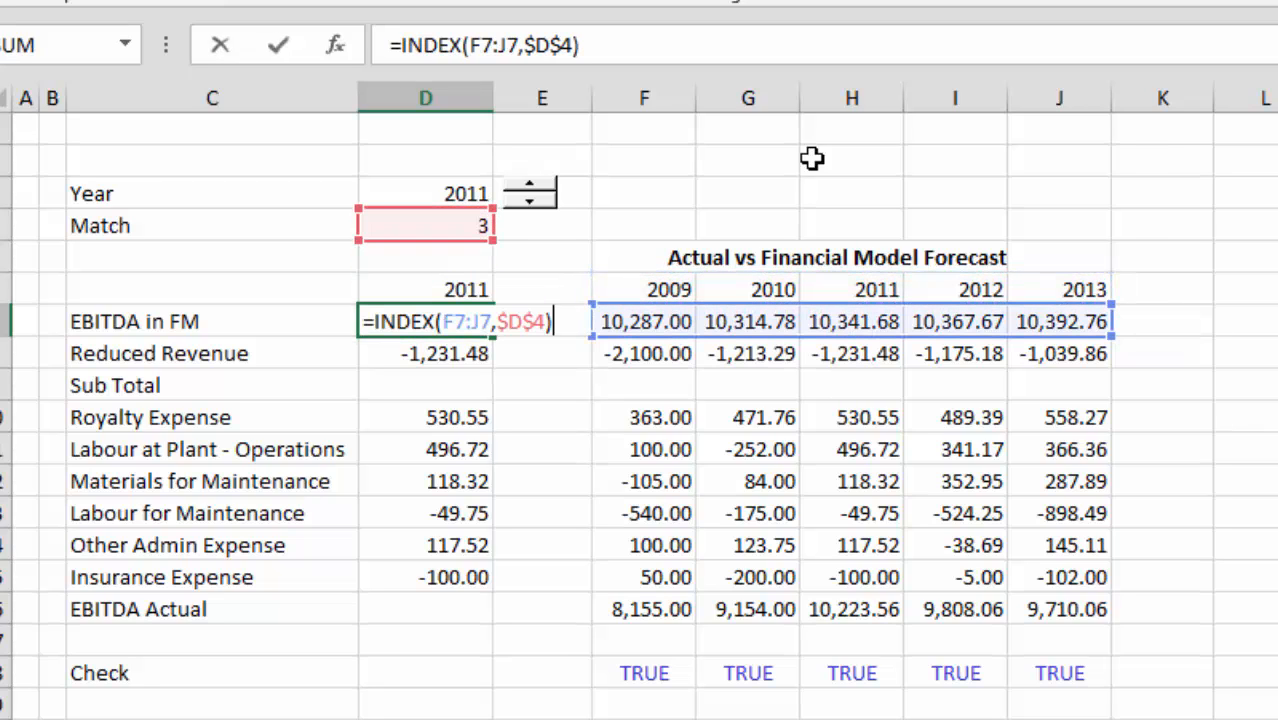
pyautogui.press('Return')
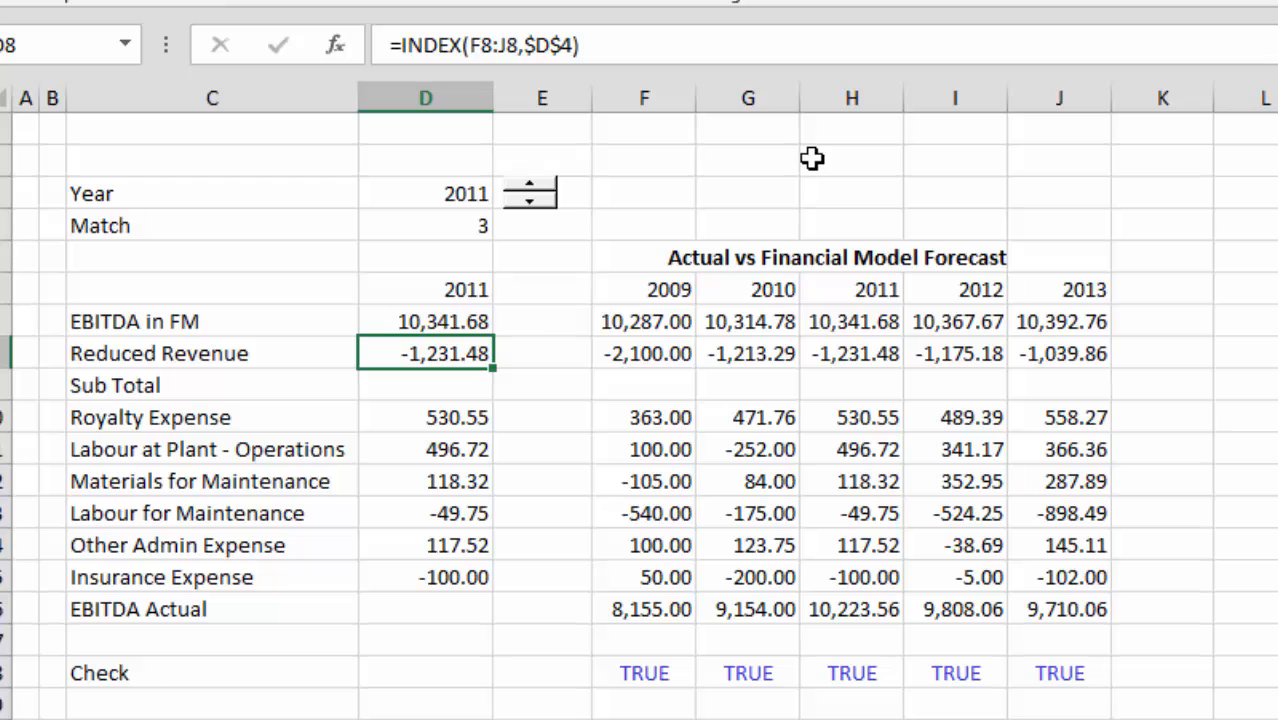
pyautogui.press('Up')
pyautogui.press('Up')
pyautogui.press('Left')
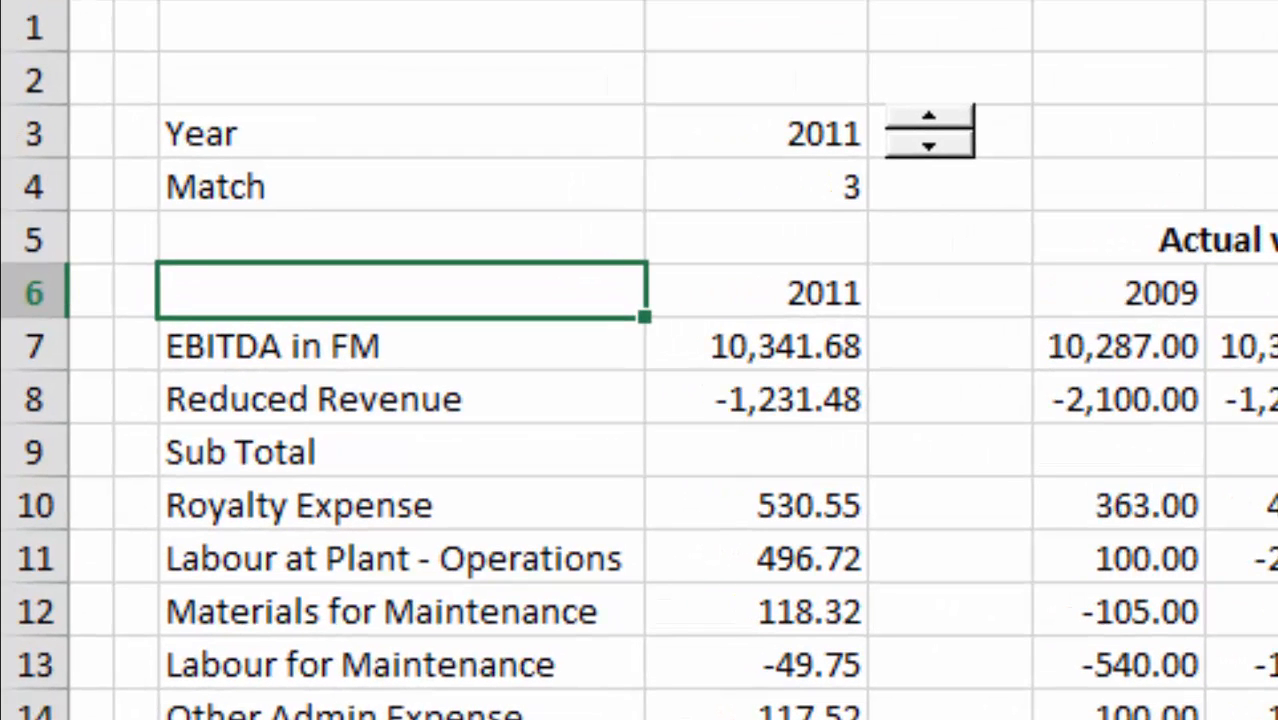
pyautogui.press('Down')
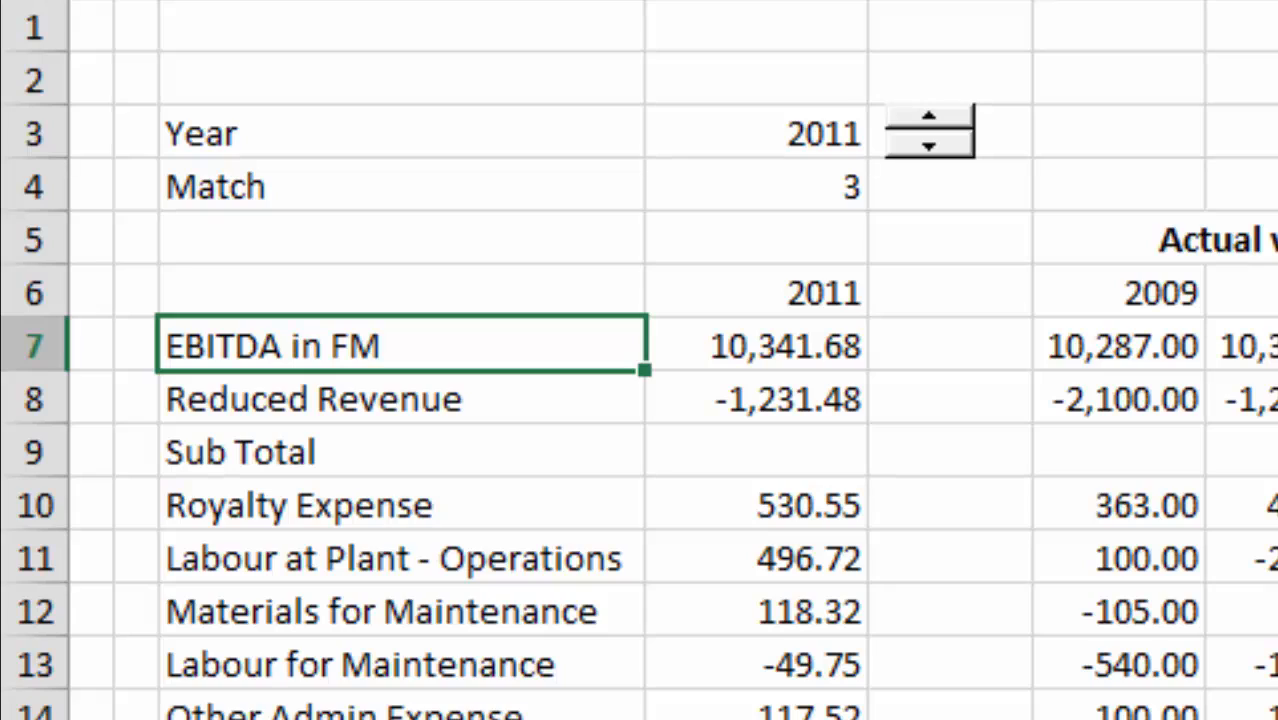
pyautogui.press('Right')
pyautogui.press('Left')
pyautogui.hotkey('shift', 'Right')
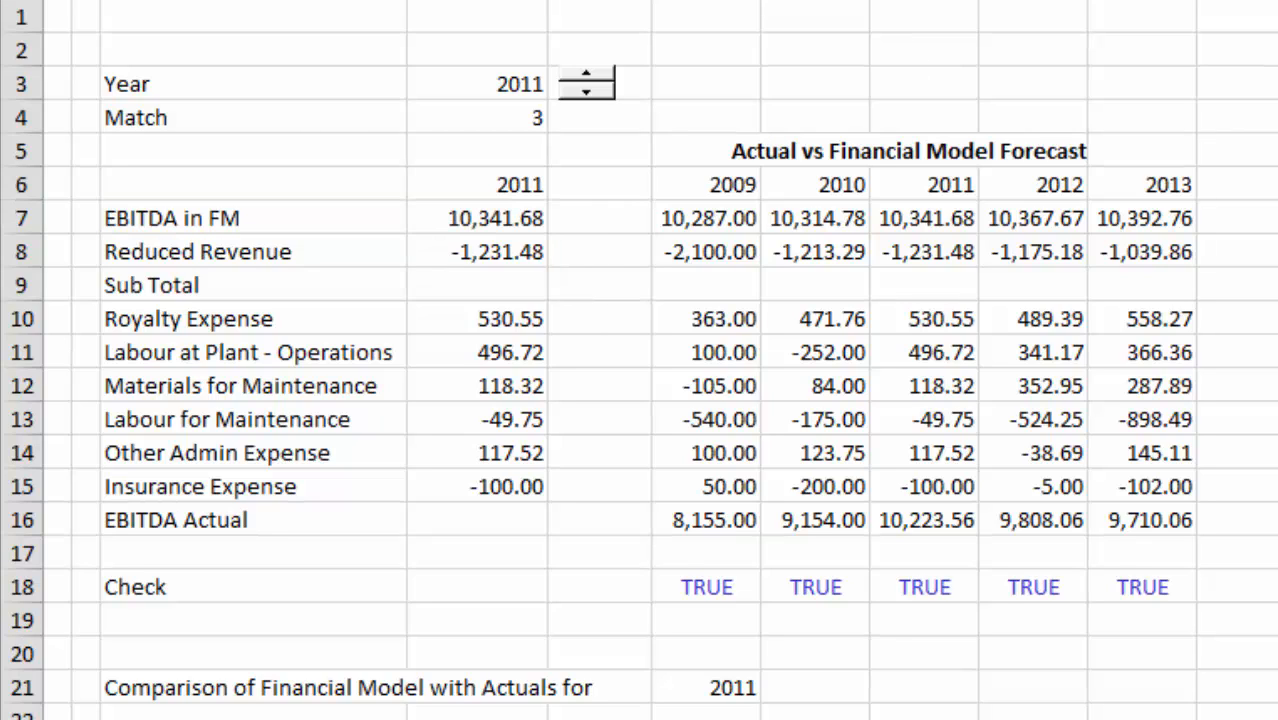
# Test the Year spin button by stepping down to 2010, up to 2013 and back to 2010.
pyautogui.click(600, 151)
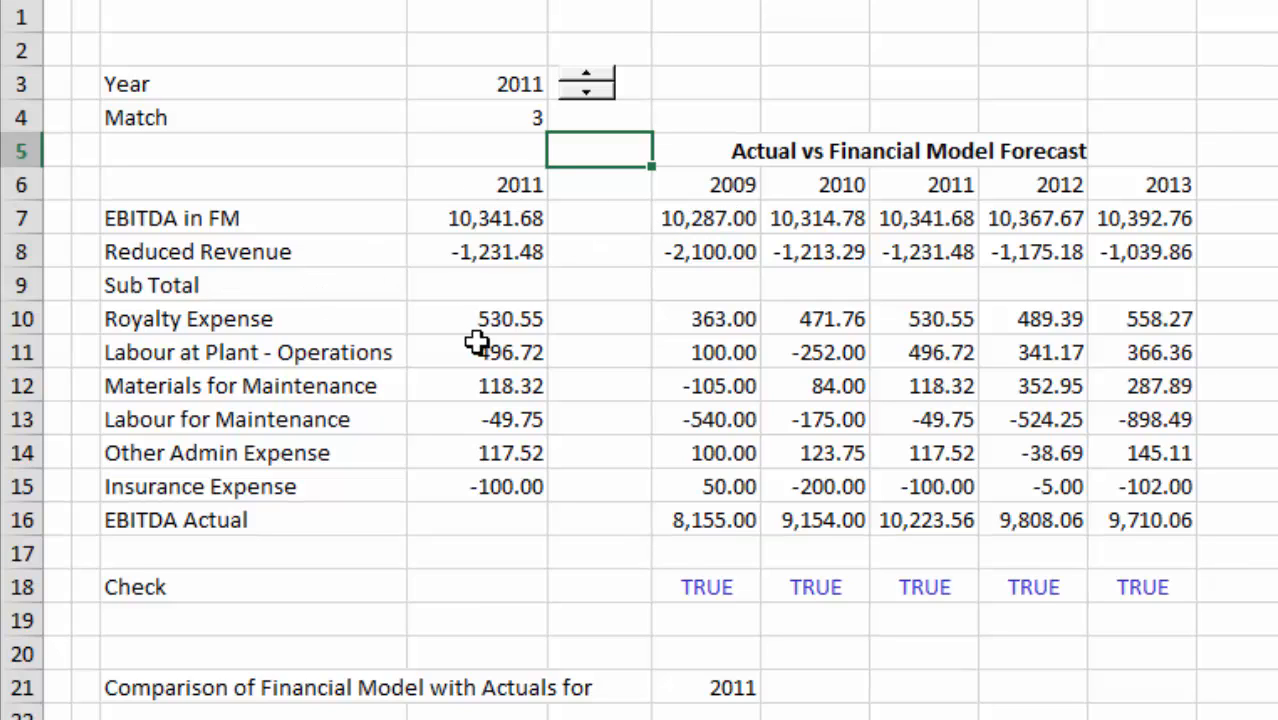
pyautogui.click(591, 92)
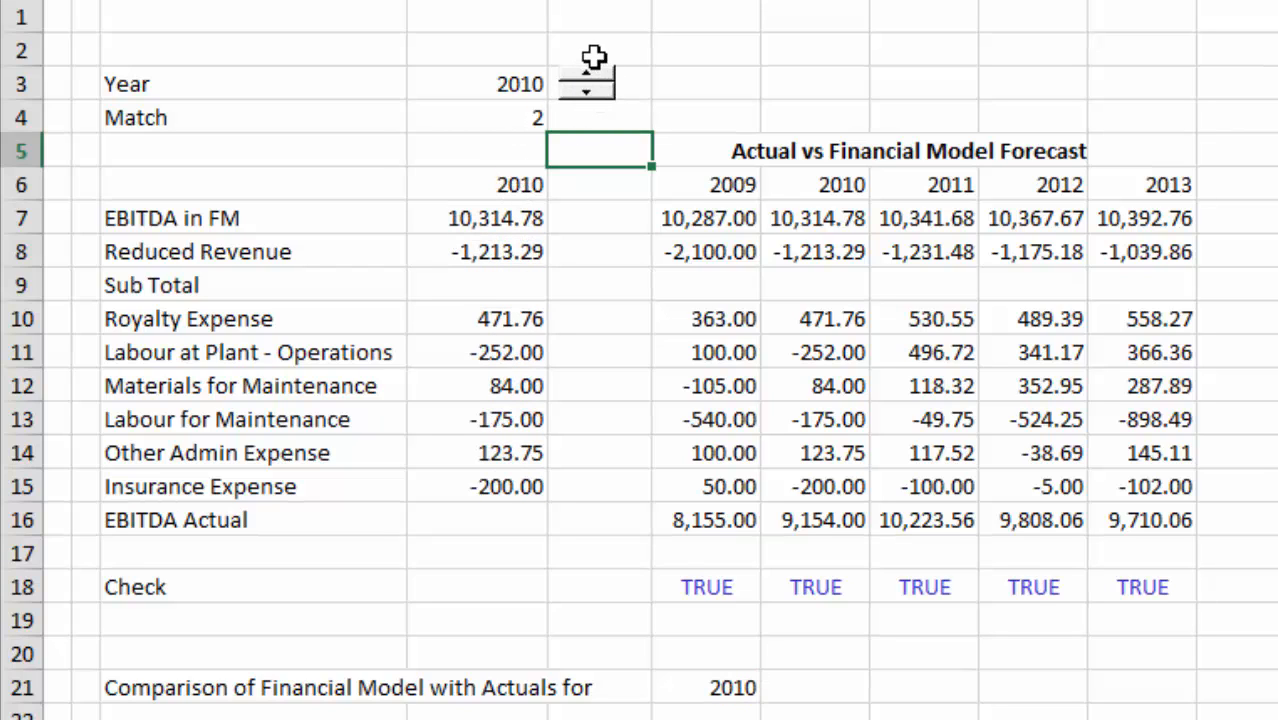
pyautogui.click(587, 78)
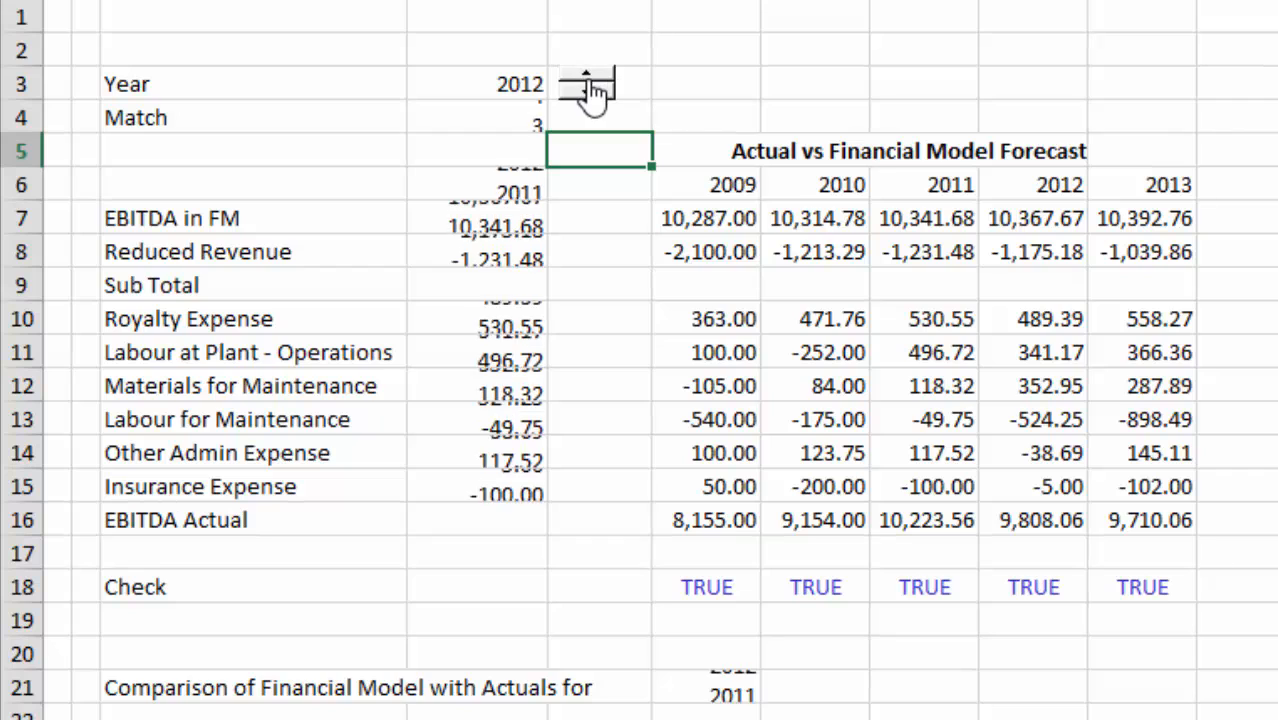
pyautogui.click(587, 78)
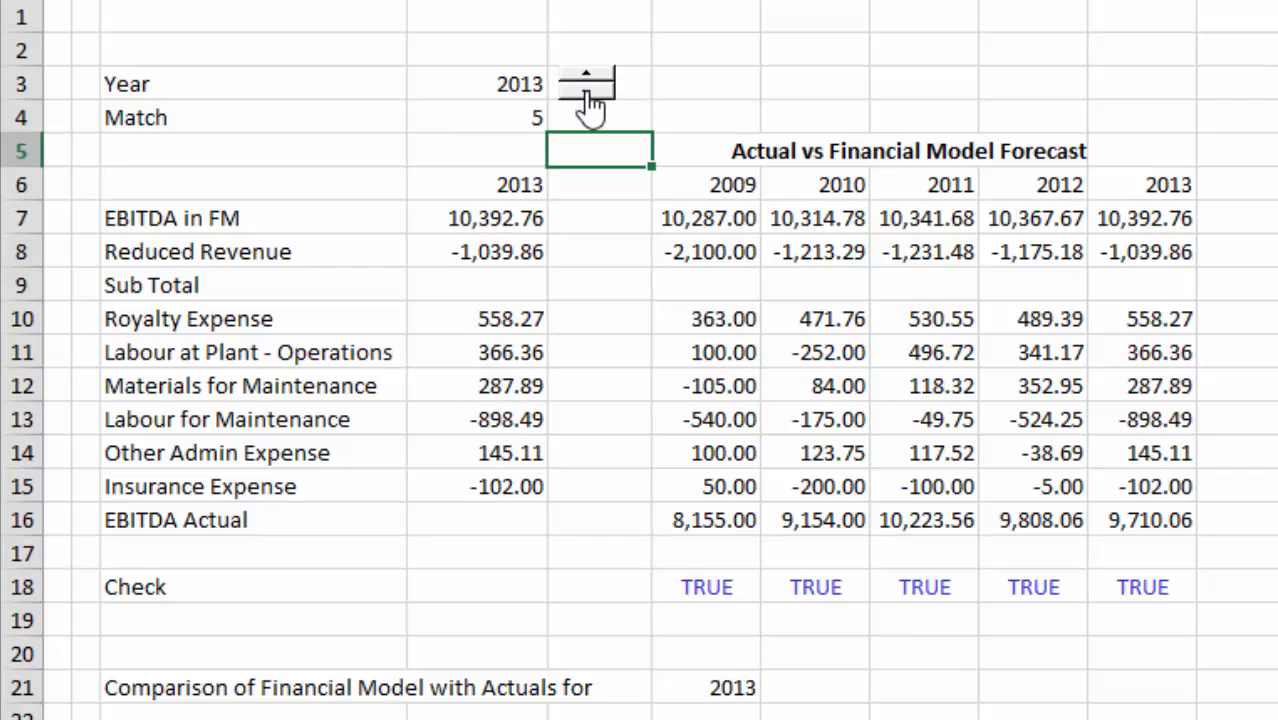
pyautogui.click(590, 93)
pyautogui.click(590, 93)
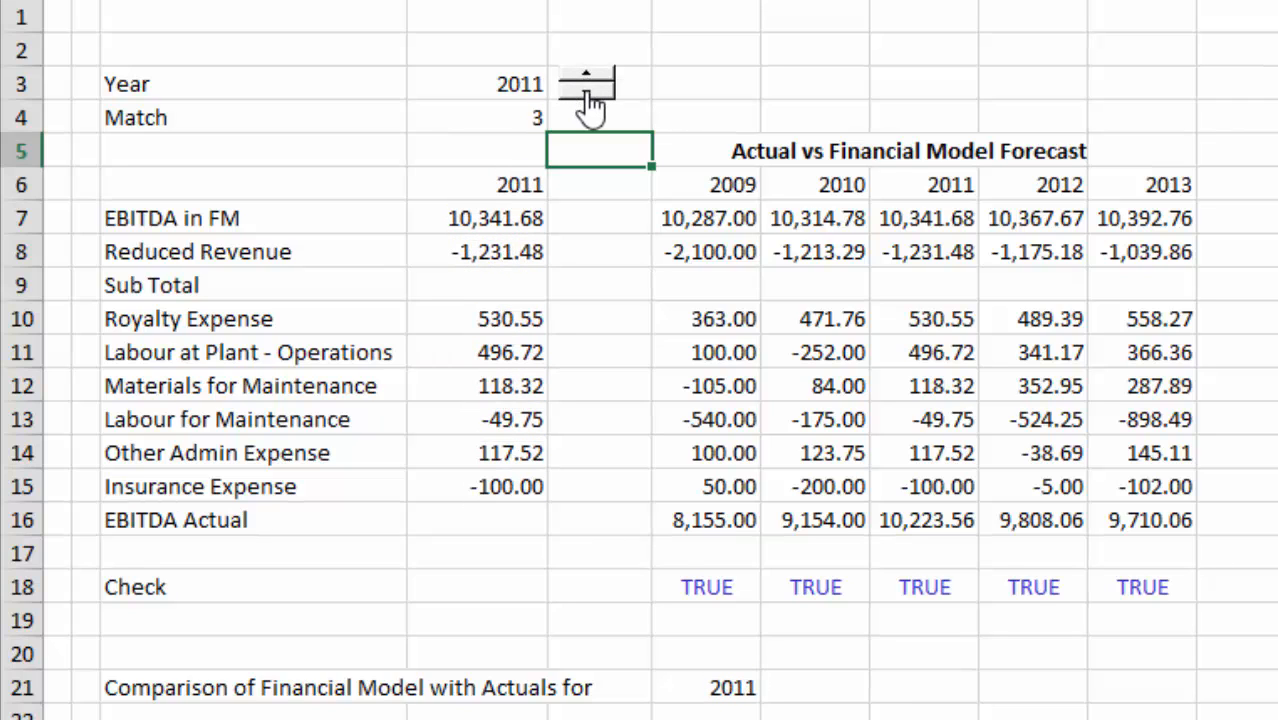
pyautogui.click(590, 93)
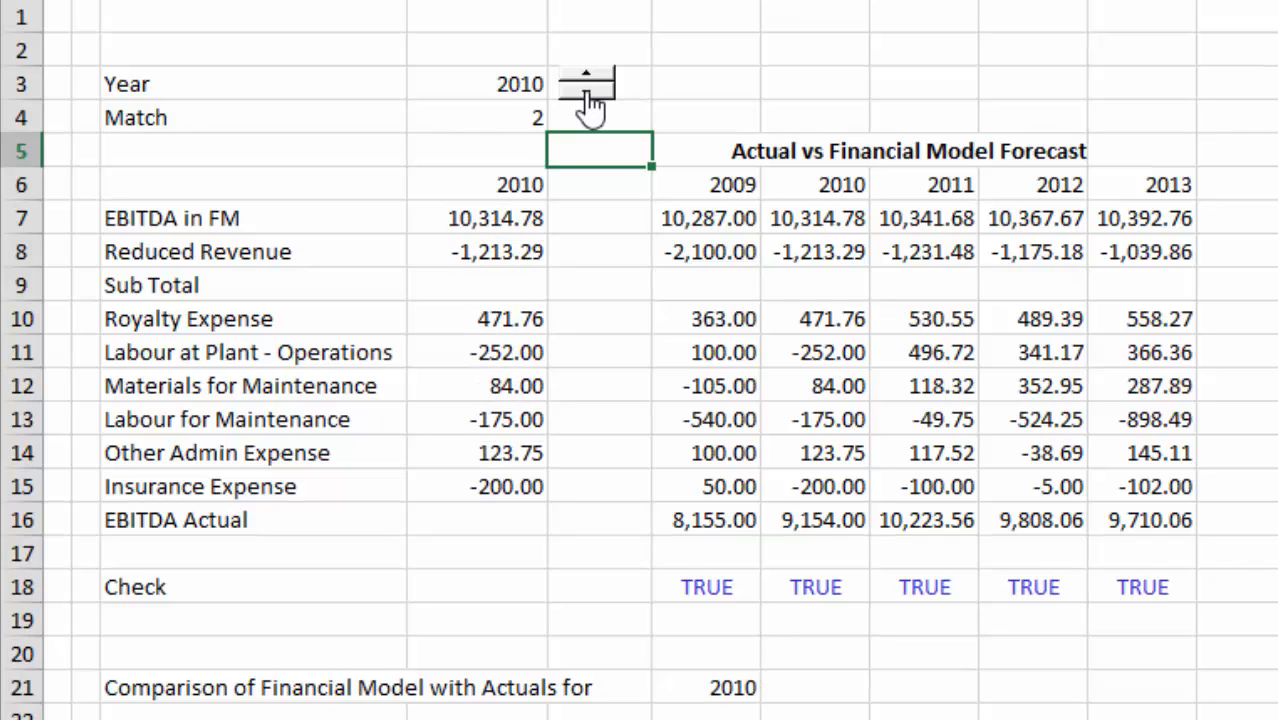
pyautogui.press('Down')
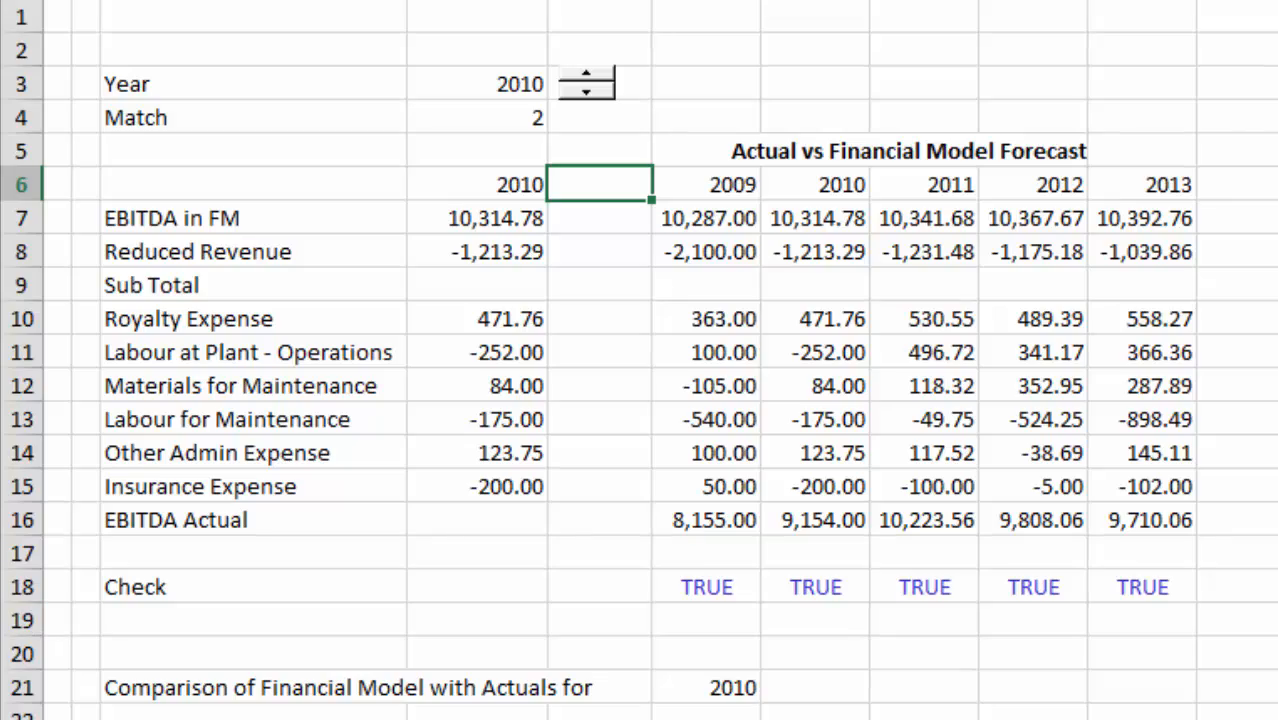
# Switch to Firefox and open the Waterfall Graph page from the financial modelling site's home page.
pyautogui.click(400, 719)
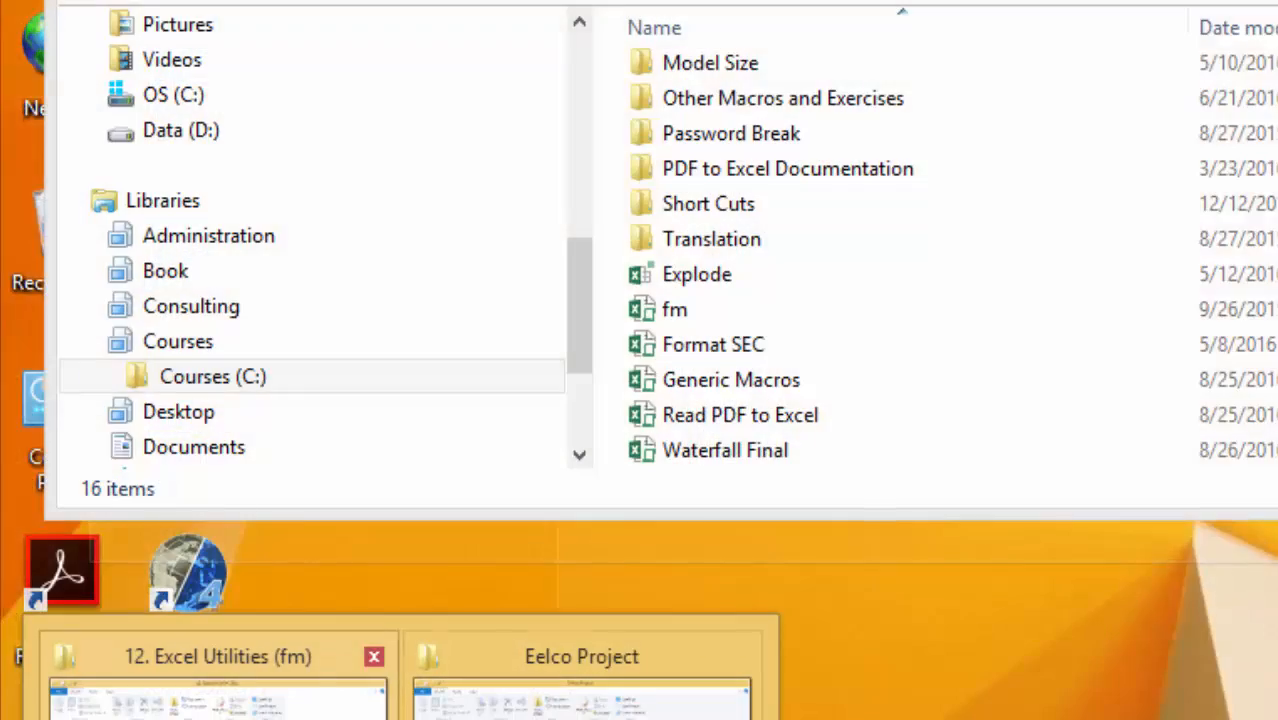
pyautogui.click(218, 690)
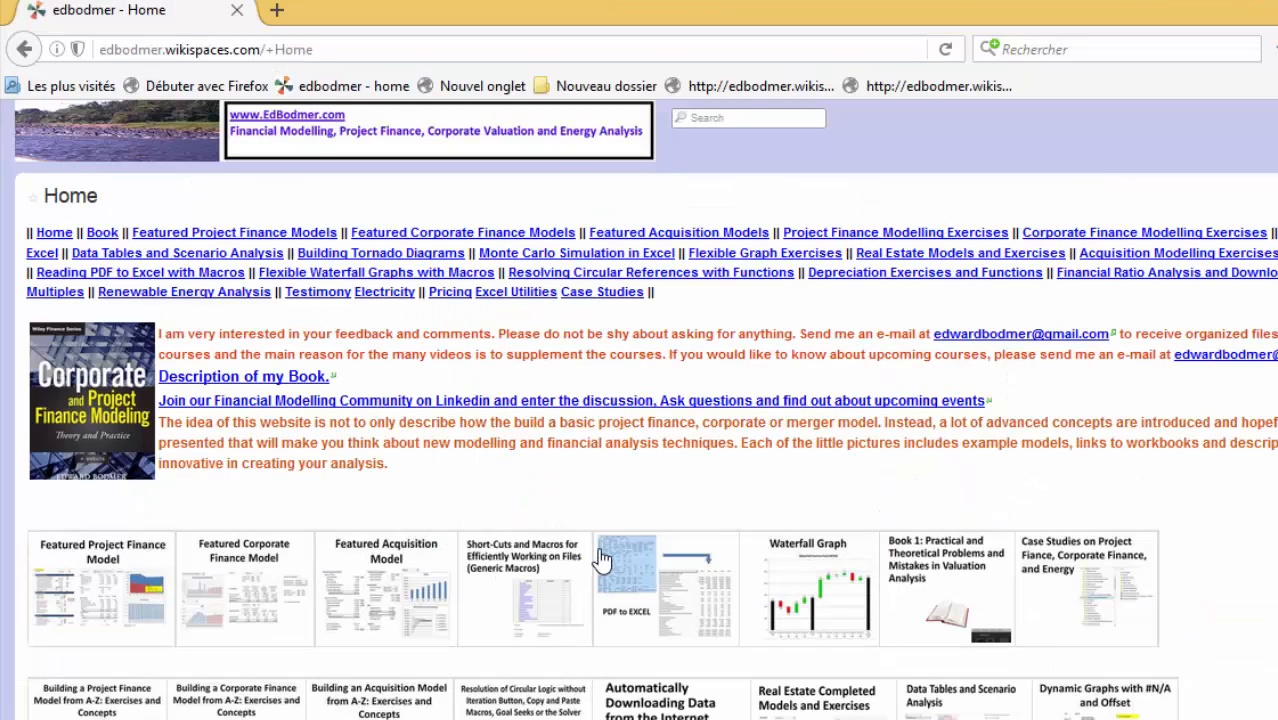
pyautogui.click(815, 578)
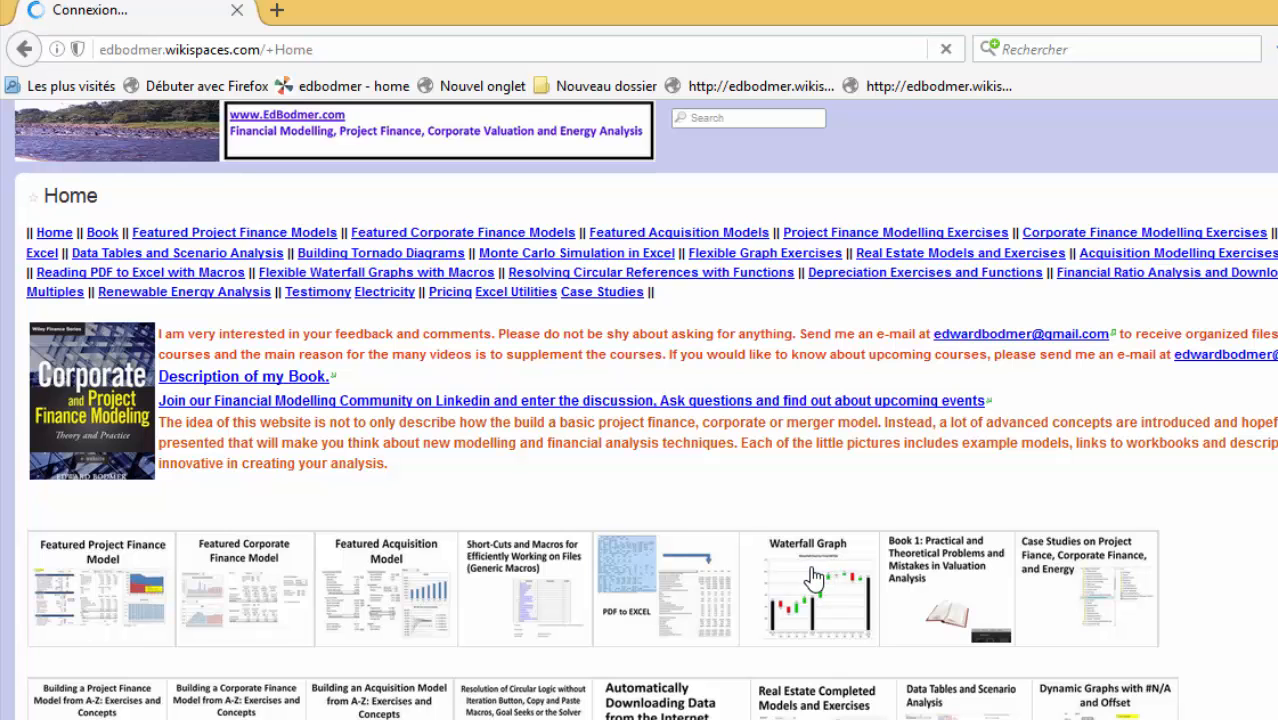
pyautogui.scroll(-7, 640, 400)
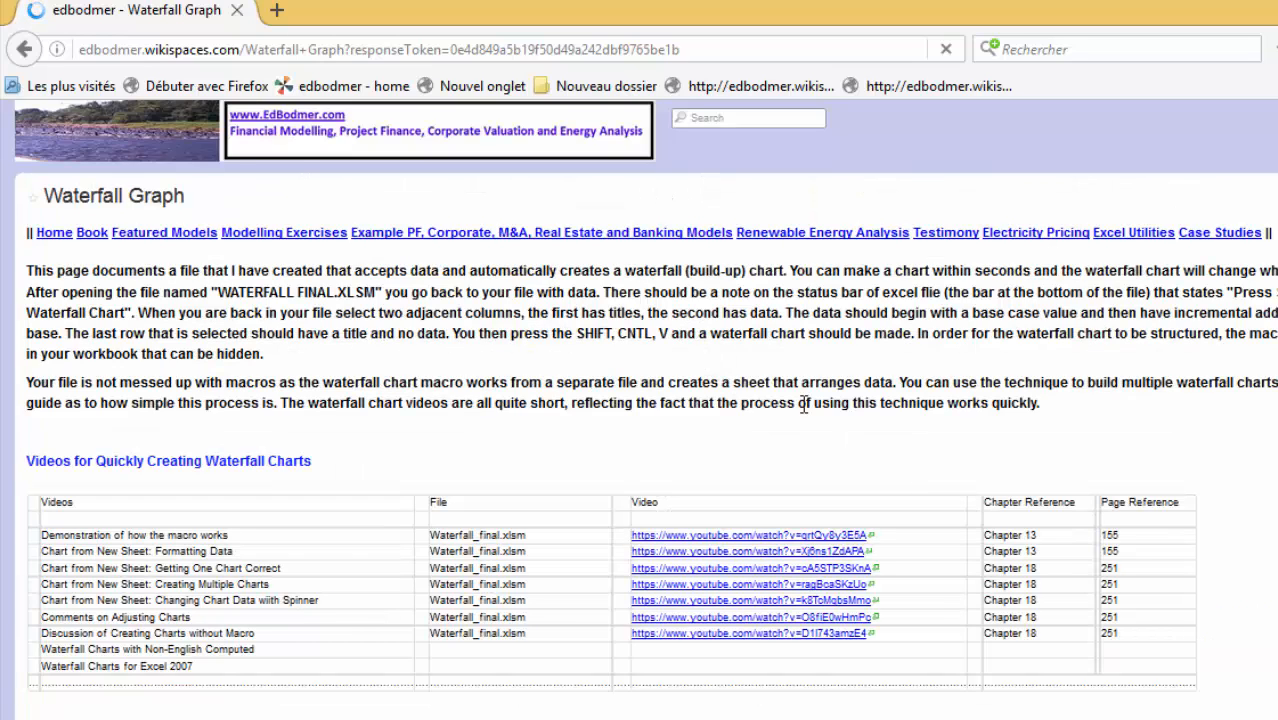
# Return to the site's home page and locate the Waterfall Final.xlsm download among the recently revised files.
pyautogui.click(140, 150)
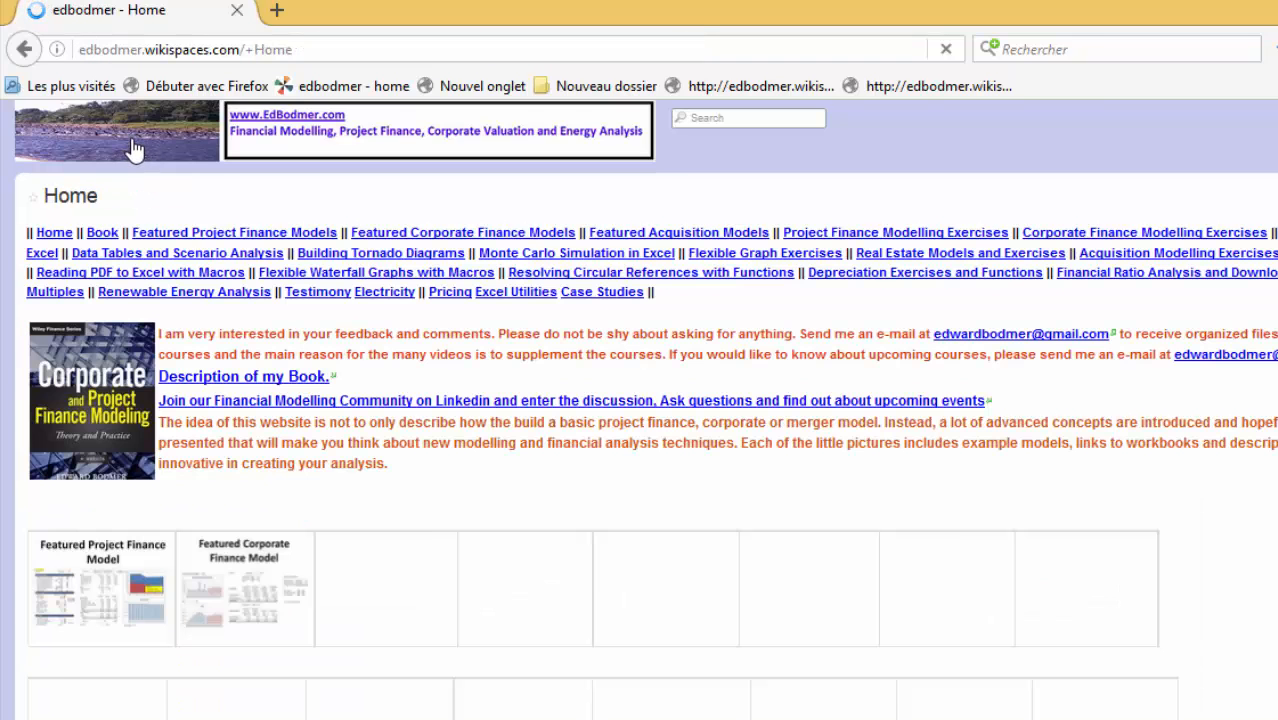
pyautogui.scroll(-10, 422, 424)
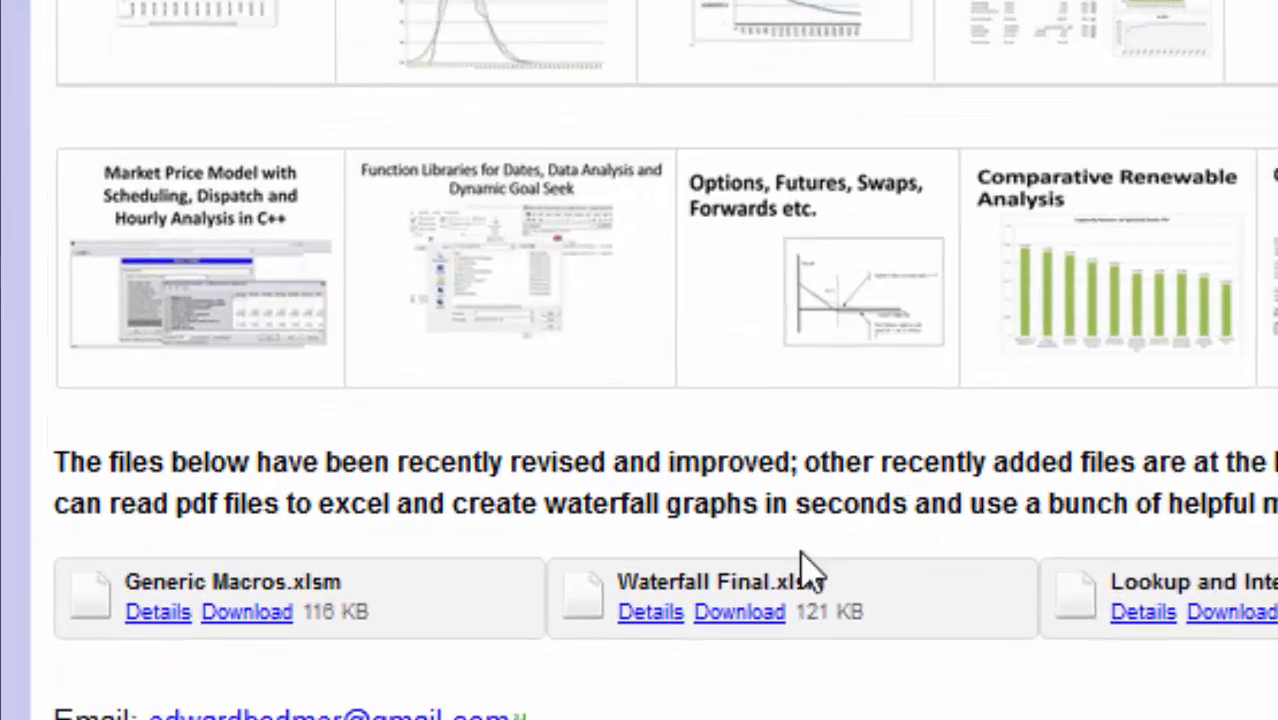
pyautogui.scroll(-3, 780, 668)
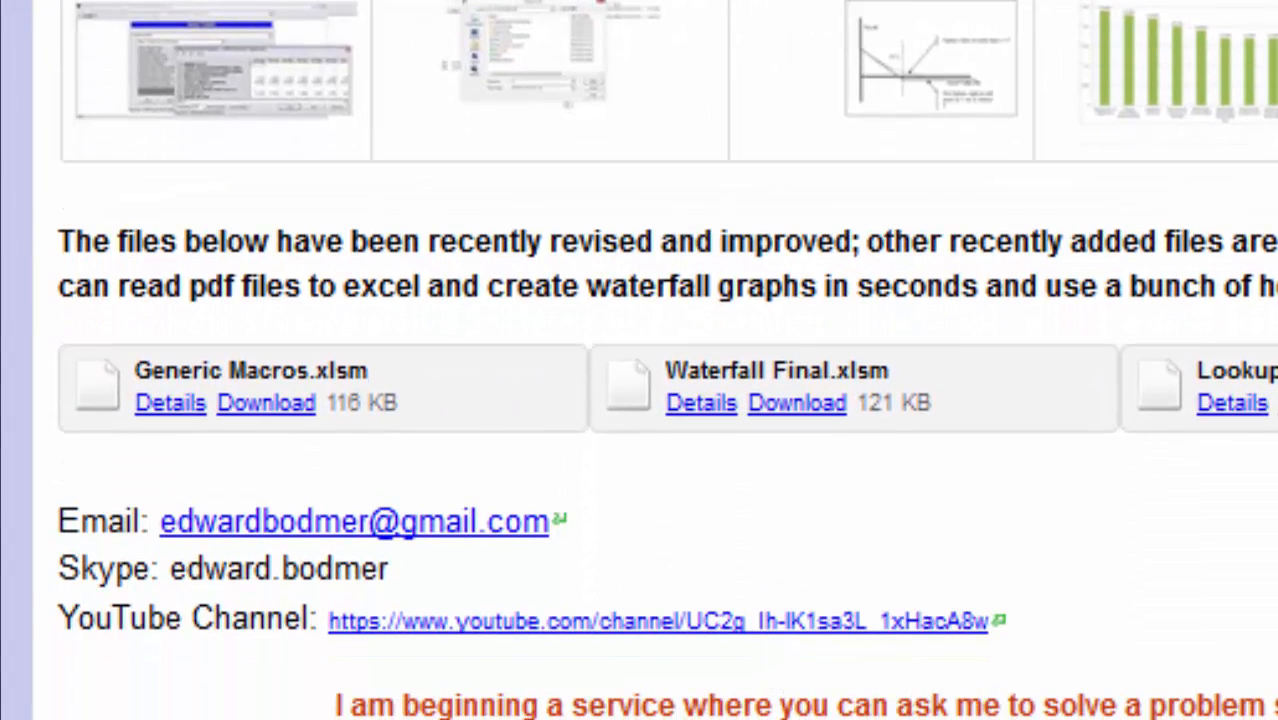
# Switch to File Explorer and open the Waterfall Final workbook alongside the Change Analysis workbook.
pyautogui.moveTo(1048, 718)
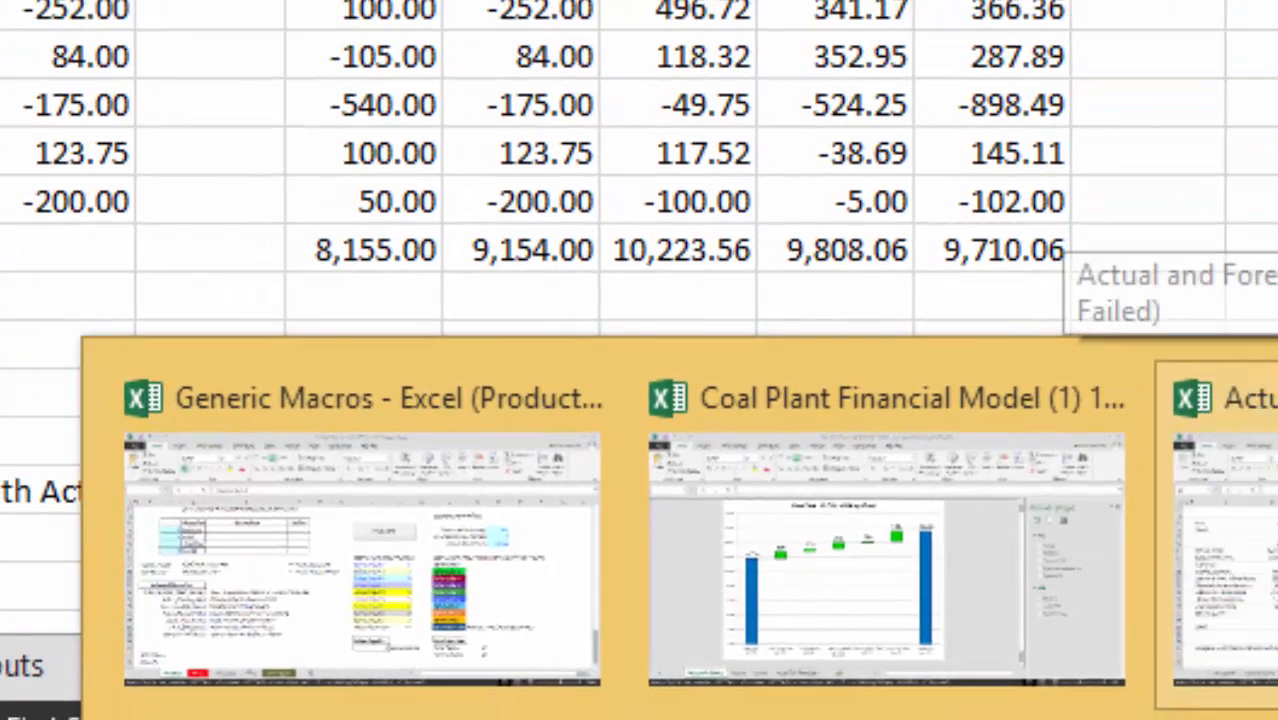
pyautogui.click(1230, 600)
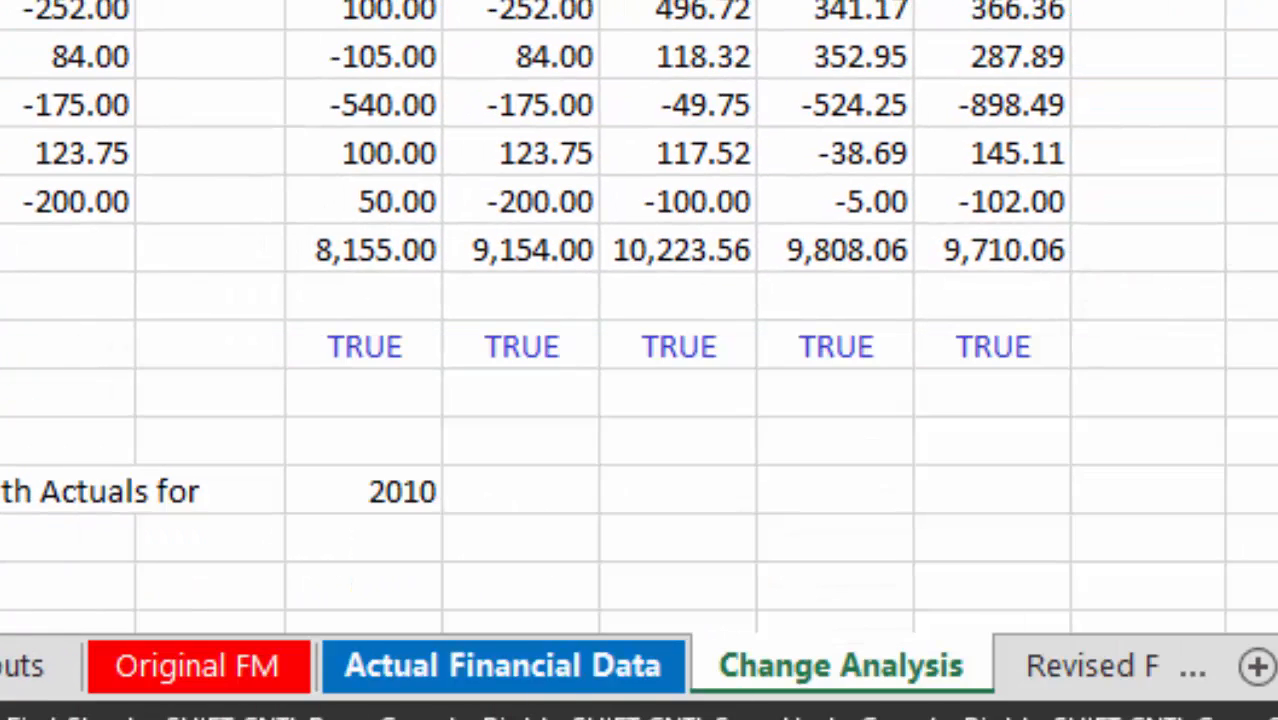
pyautogui.moveTo(68, 718)
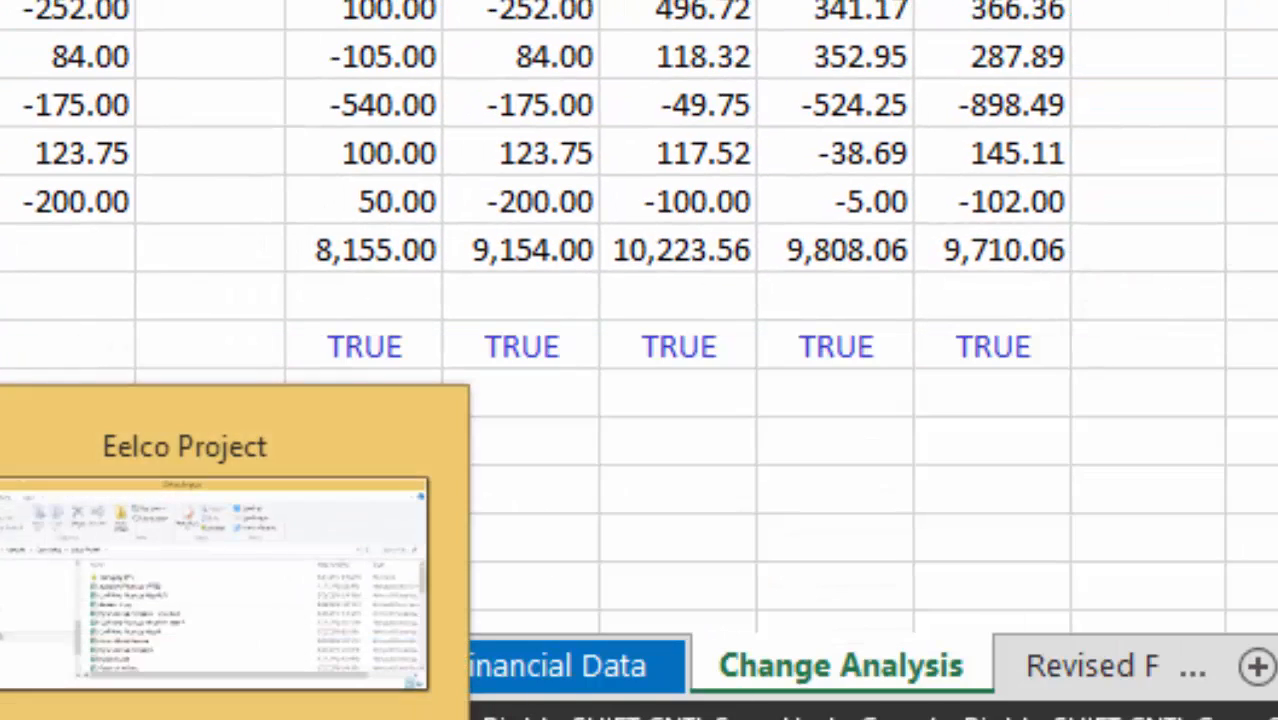
pyautogui.click(68, 590)
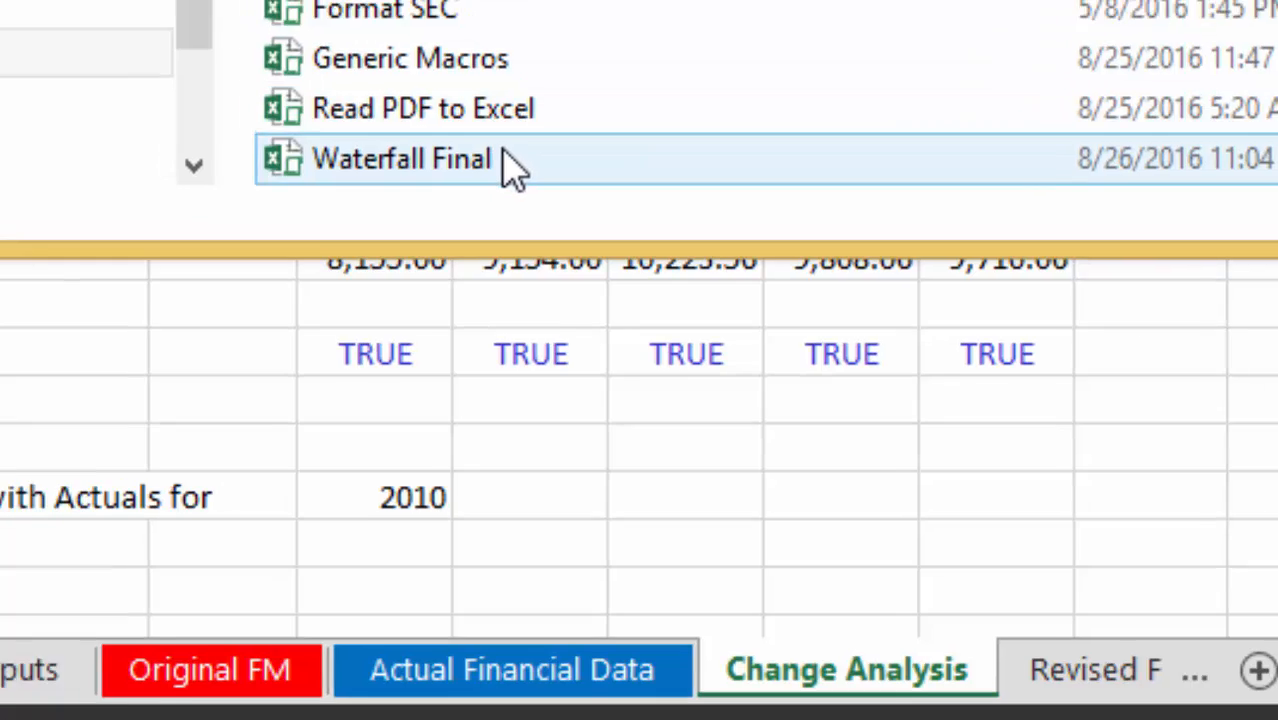
pyautogui.click(496, 152)
pyautogui.doubleClick(648, 304)
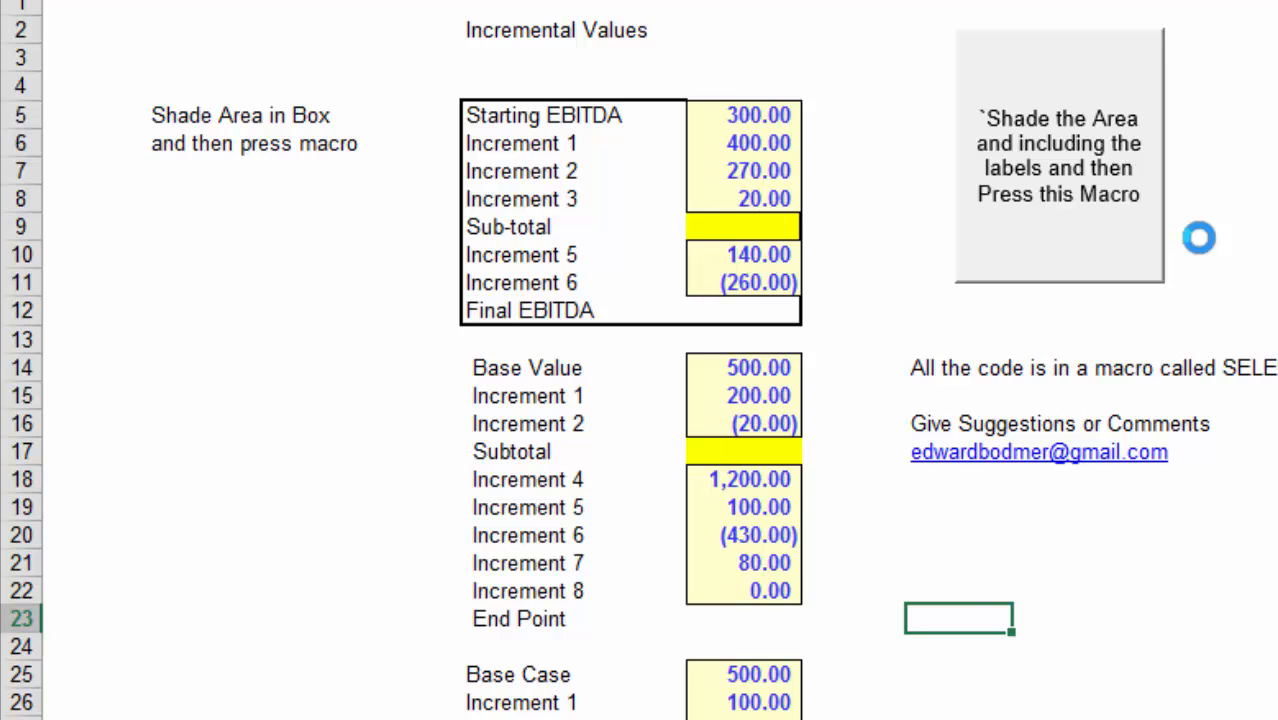
# Return to the Change Analysis sheet and select the labels and values in C7:D16, from EBITDA in FM through EBITDA Actual.
pyautogui.hotkey('ctrl', 'Tab')
pyautogui.press('Left')
pyautogui.press('Left')
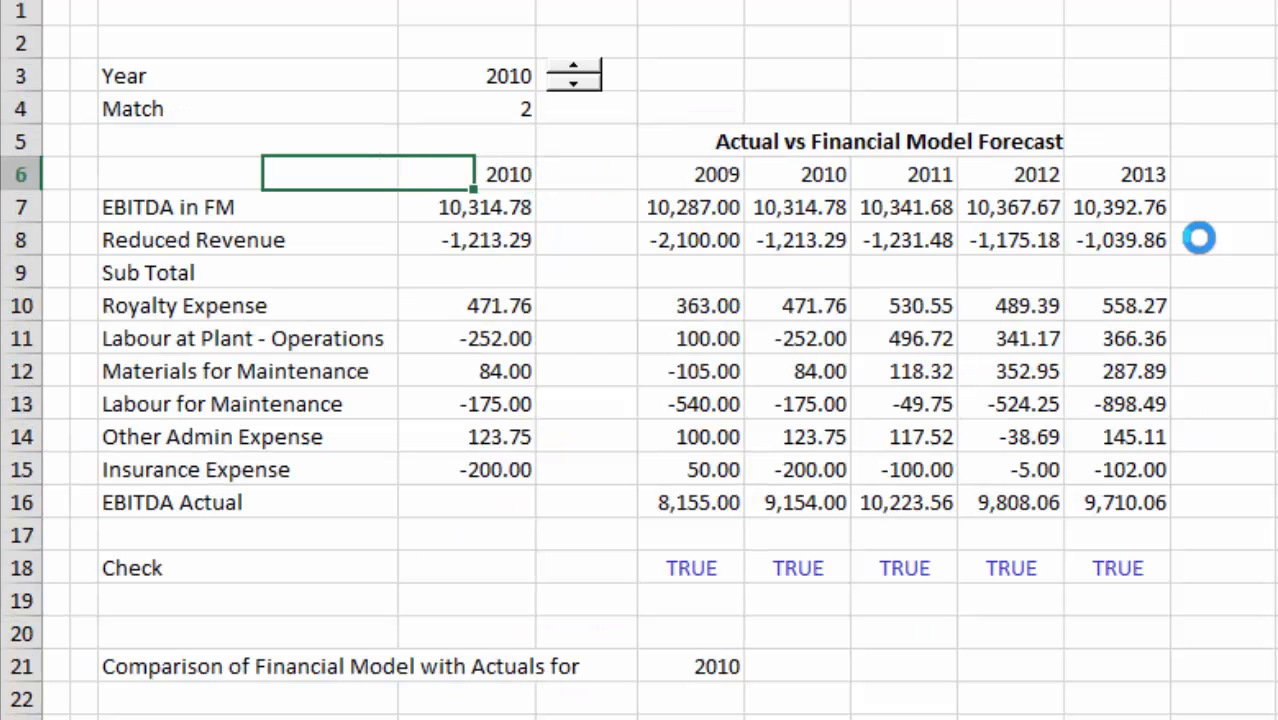
pyautogui.press('Left')
pyautogui.press('Right')
pyautogui.press('Down')
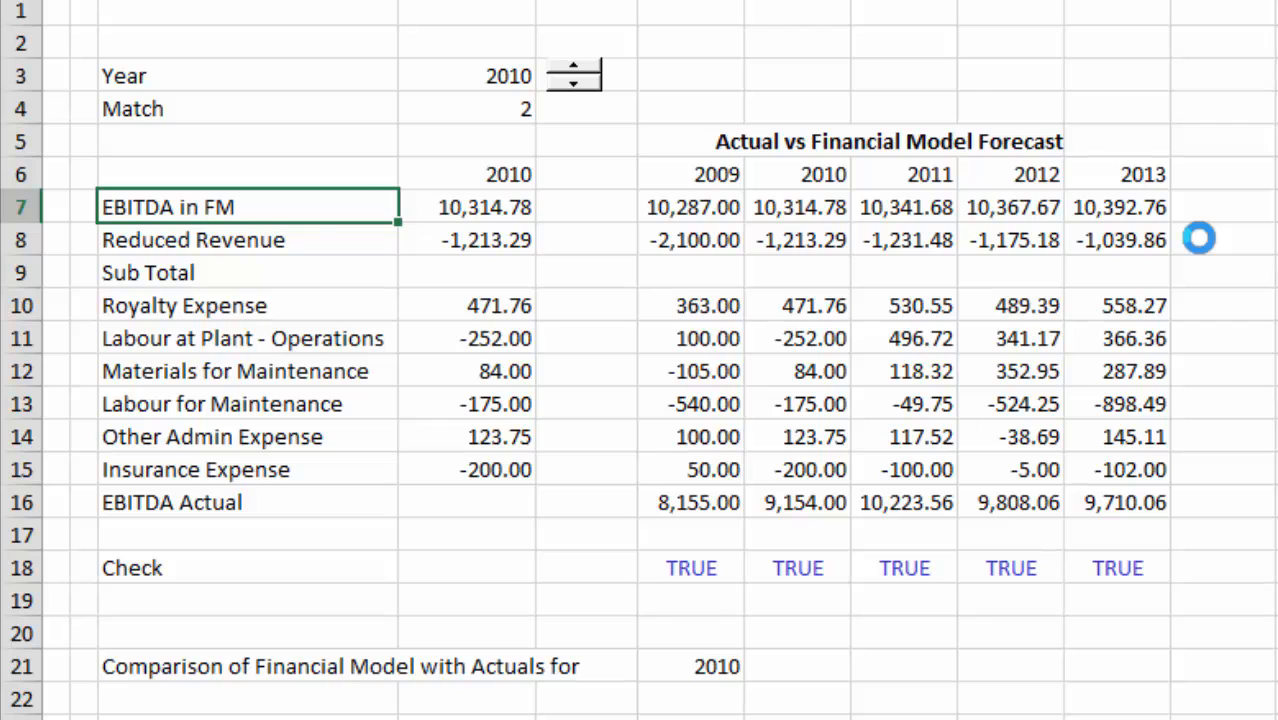
pyautogui.hotkey('shift', 'Right')
pyautogui.hotkey('shift', 'Down')
pyautogui.hotkey('shift', 'Down')
pyautogui.hotkey('shift', 'Down')
pyautogui.hotkey('shift', 'Down')
pyautogui.hotkey('shift', 'Down')
pyautogui.hotkey('shift', 'Down')
pyautogui.hotkey('shift', 'Down')
pyautogui.hotkey('shift', 'Down')
pyautogui.hotkey('shift', 'Down')
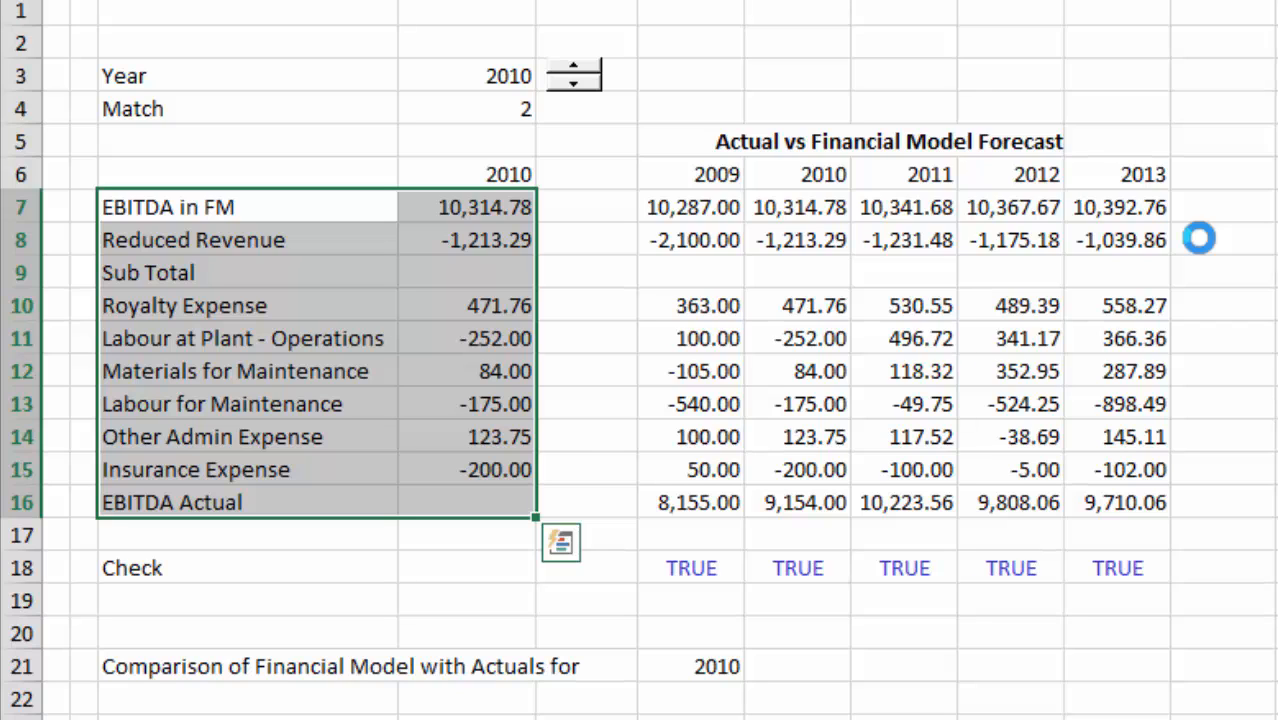
pyautogui.press('Right')
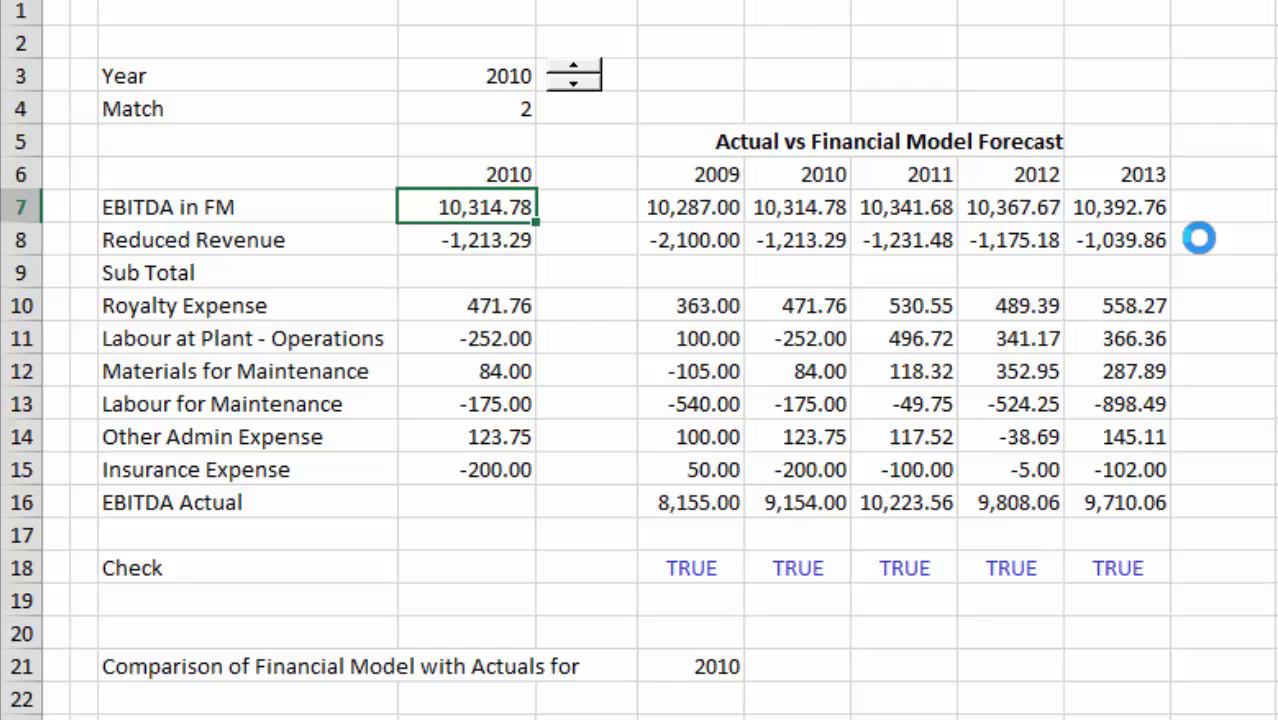
pyautogui.press('Down')
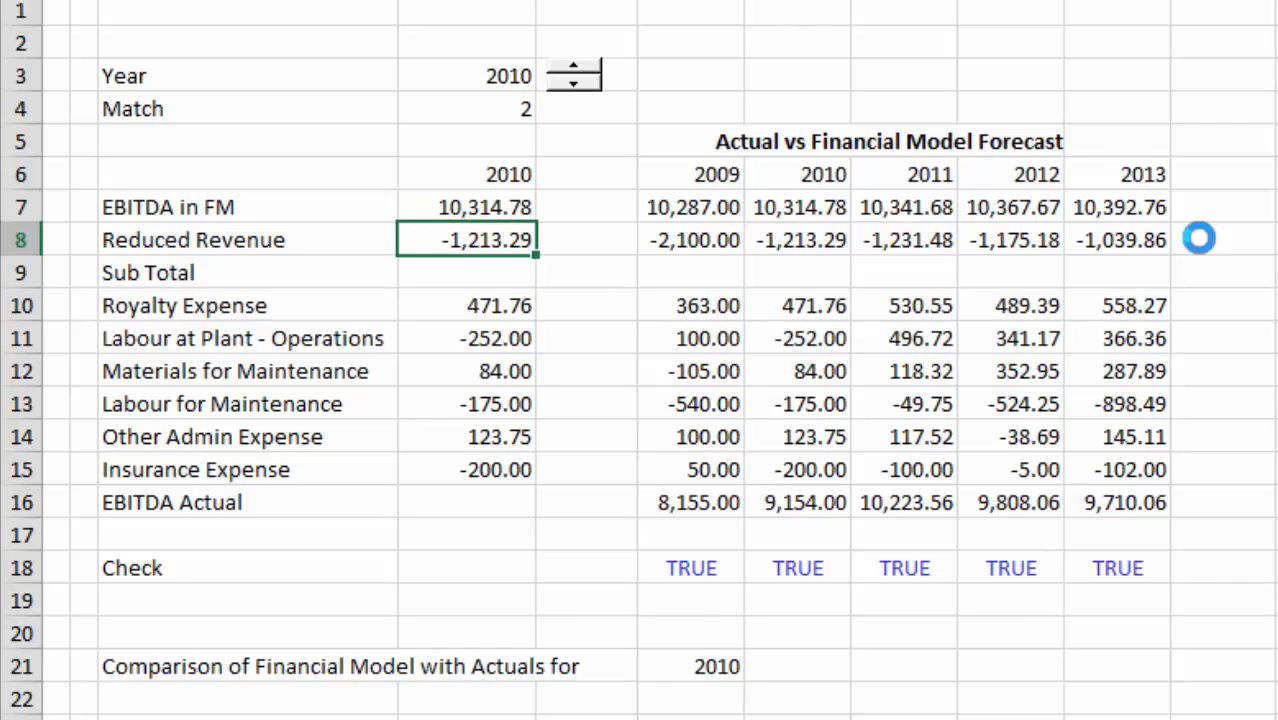
pyautogui.press('Down')
pyautogui.press('Left')
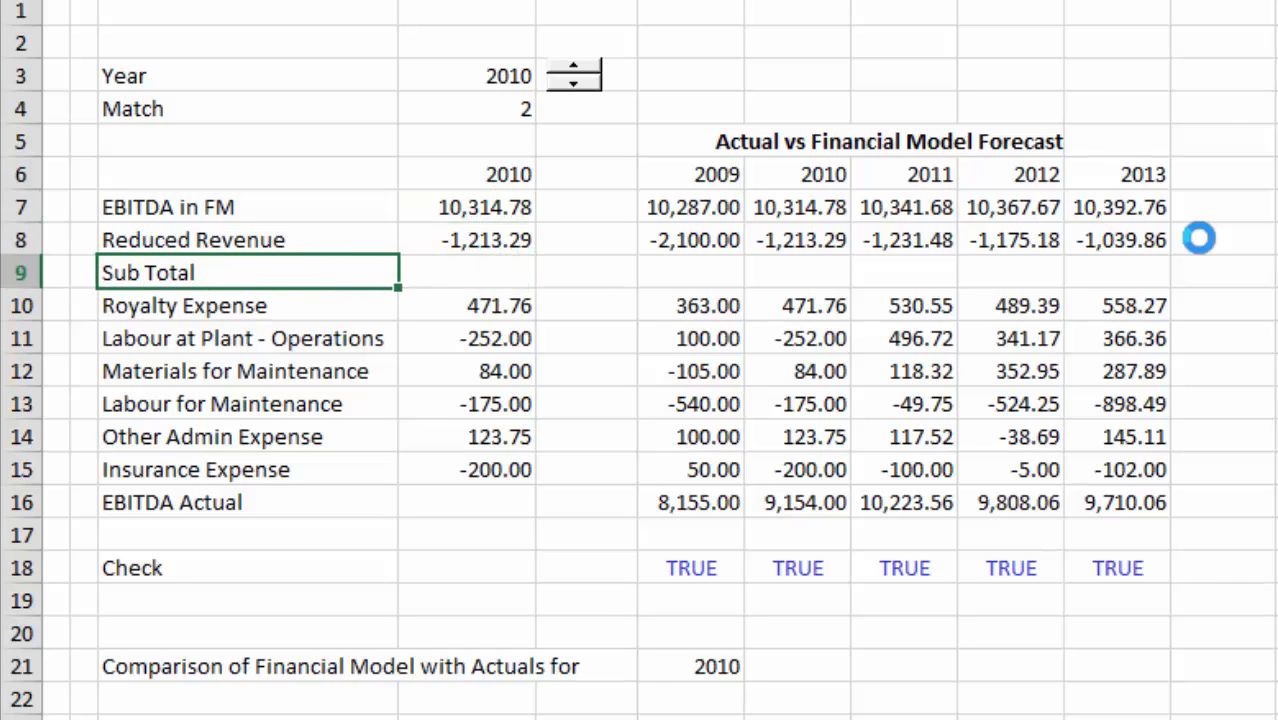
pyautogui.press('Right')
pyautogui.press('Left')
pyautogui.write('Actual R')
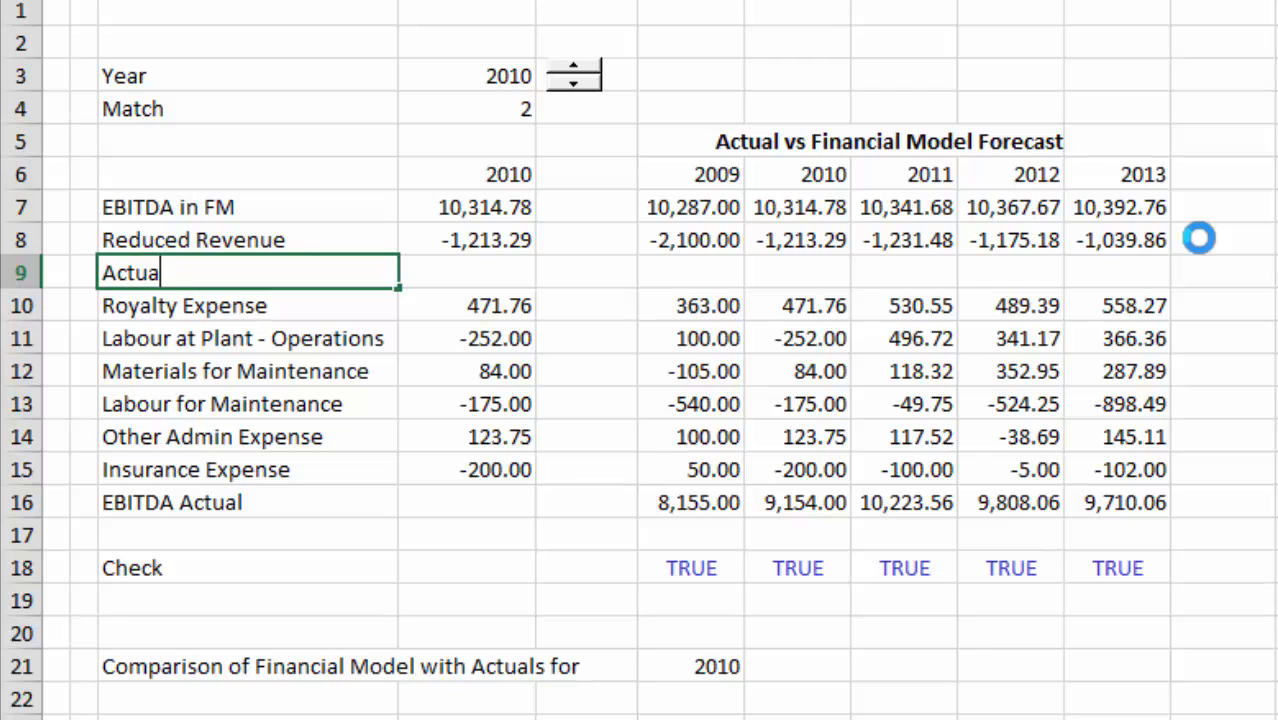
pyautogui.press('BackSpace')
pyautogui.press('BackSpace')
pyautogui.press('BackSpace')
pyautogui.press('BackSpace')
pyautogui.press('BackSpace')
pyautogui.press('BackSpace')
pyautogui.press('BackSpace')
pyautogui.press('BackSpace')
pyautogui.press('Escape')
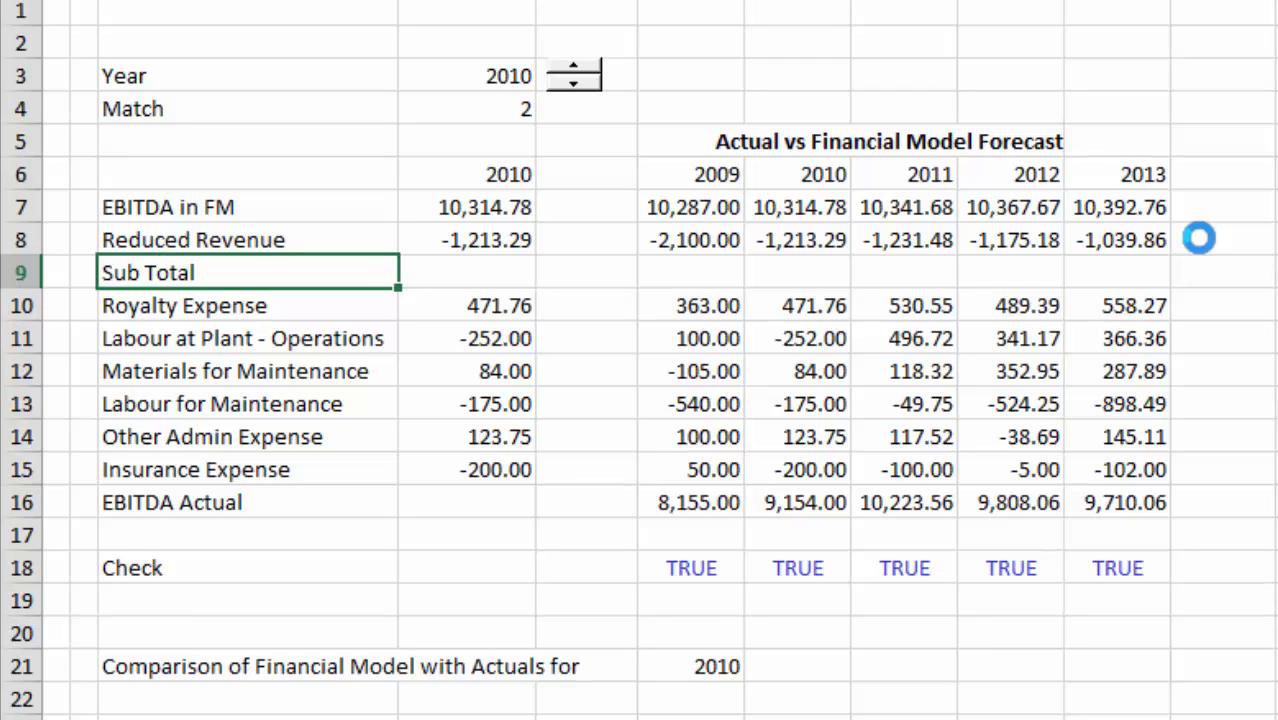
# Reselect the labels and values from EBITDA in FM through EBITDA Actual and launch the Make Value Graph macro.
pyautogui.press('Right')
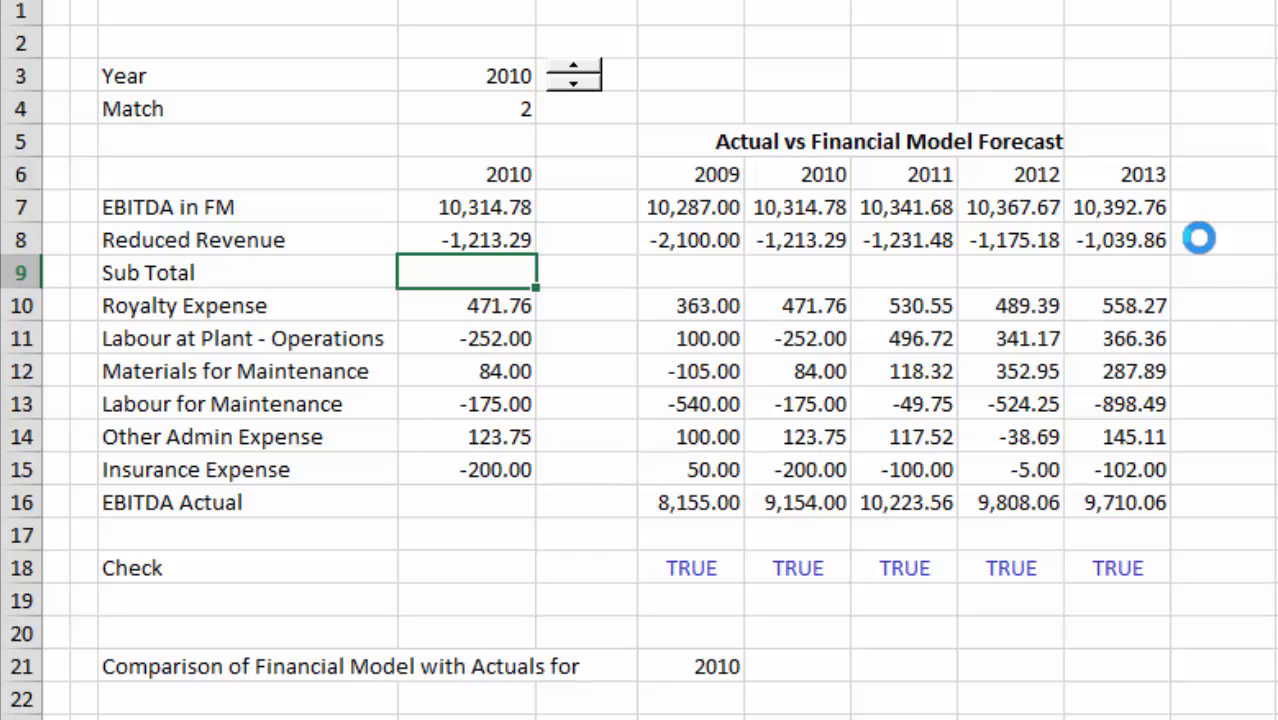
pyautogui.press('Down')
pyautogui.press('Down')
pyautogui.press('Down')
pyautogui.press('Down')
pyautogui.press('Down')
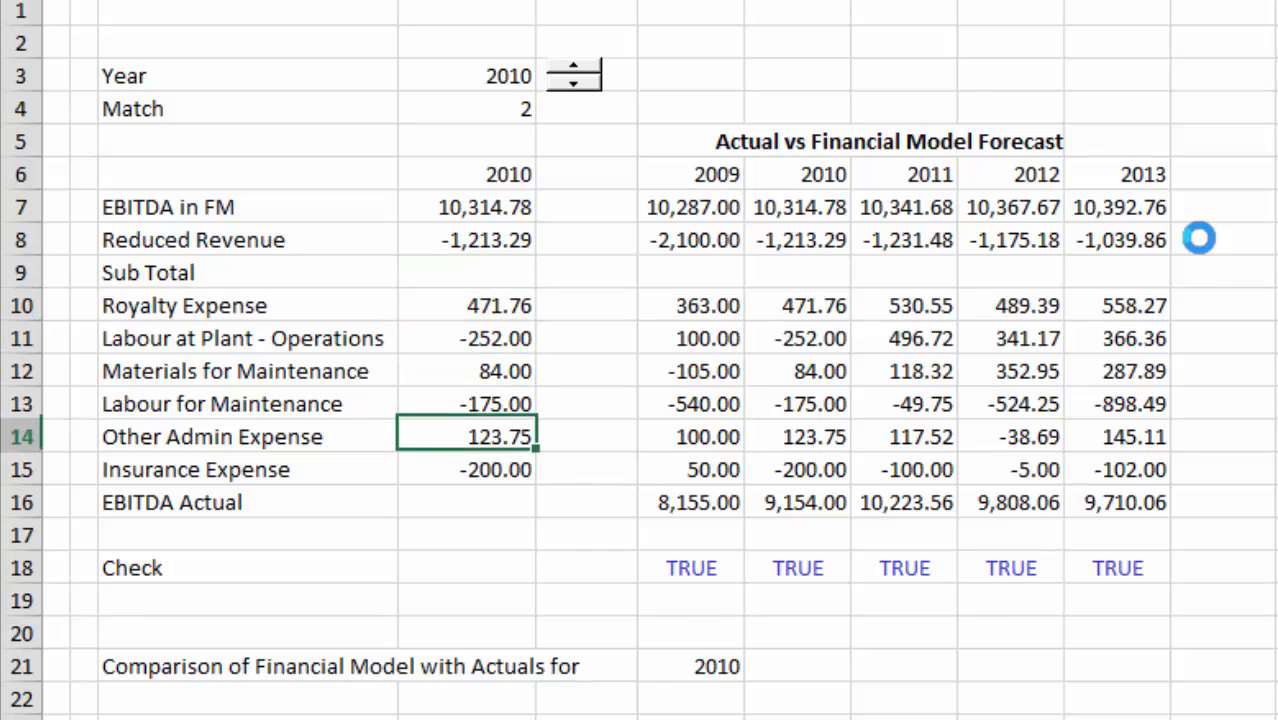
pyautogui.press('Up')
pyautogui.press('Up')
pyautogui.press('Up')
pyautogui.press('Up')
pyautogui.press('Up')
pyautogui.press('Up')
pyautogui.press('Up')
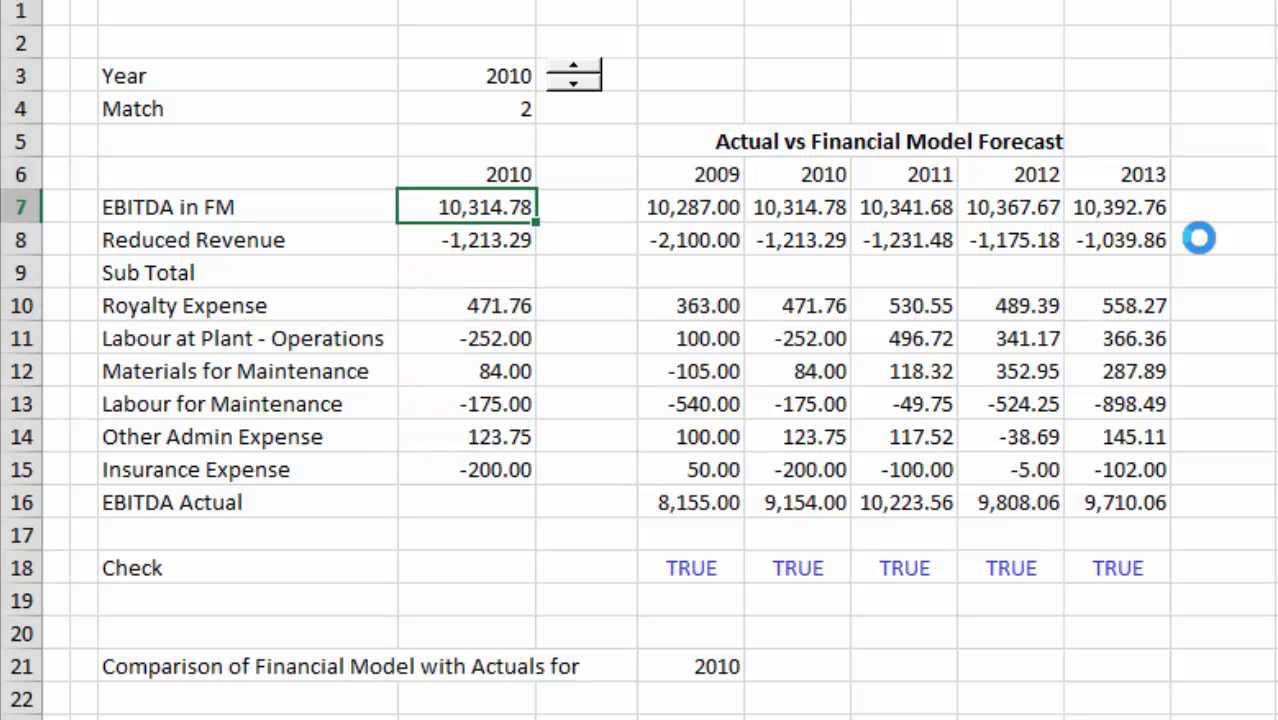
pyautogui.hotkey('shift', 'Left')
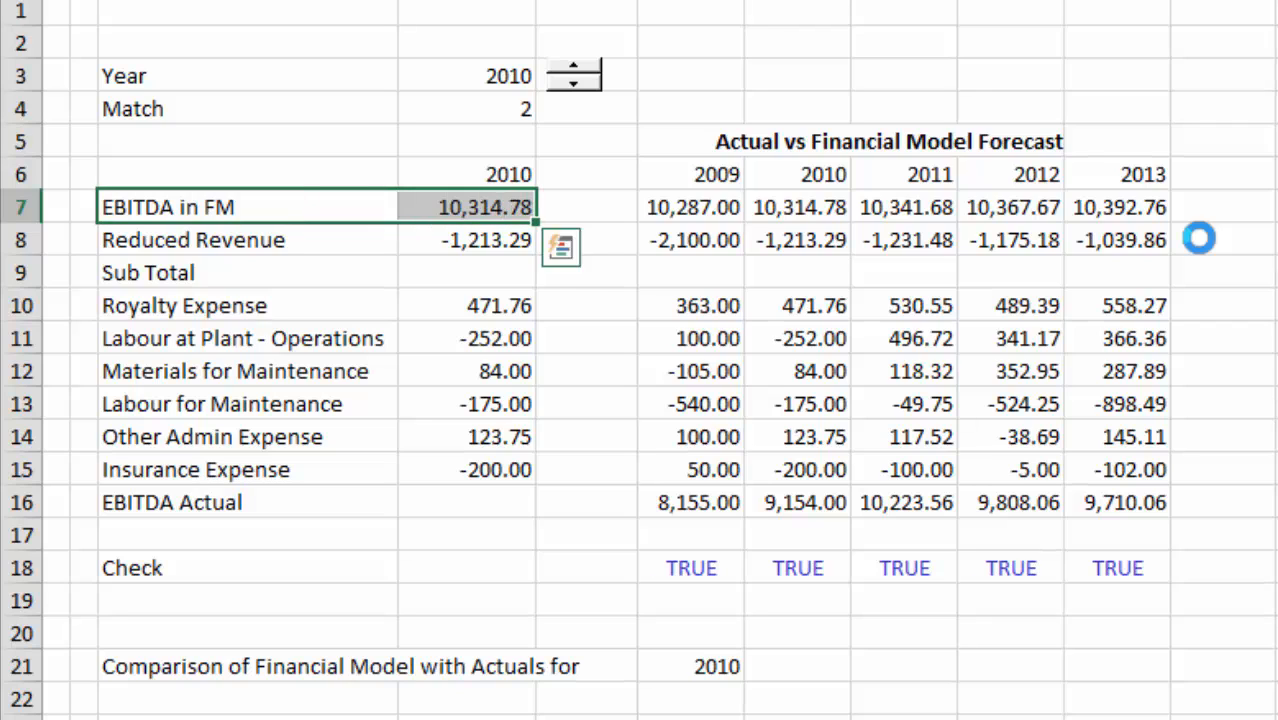
pyautogui.hotkey('shift', 'Down')
pyautogui.hotkey('shift', 'Down')
pyautogui.hotkey('shift', 'Down')
pyautogui.hotkey('shift', 'Down')
pyautogui.hotkey('shift', 'Down')
pyautogui.hotkey('shift', 'Down')
pyautogui.hotkey('shift', 'Down')
pyautogui.hotkey('shift', 'Down')
pyautogui.hotkey('shift', 'Down')
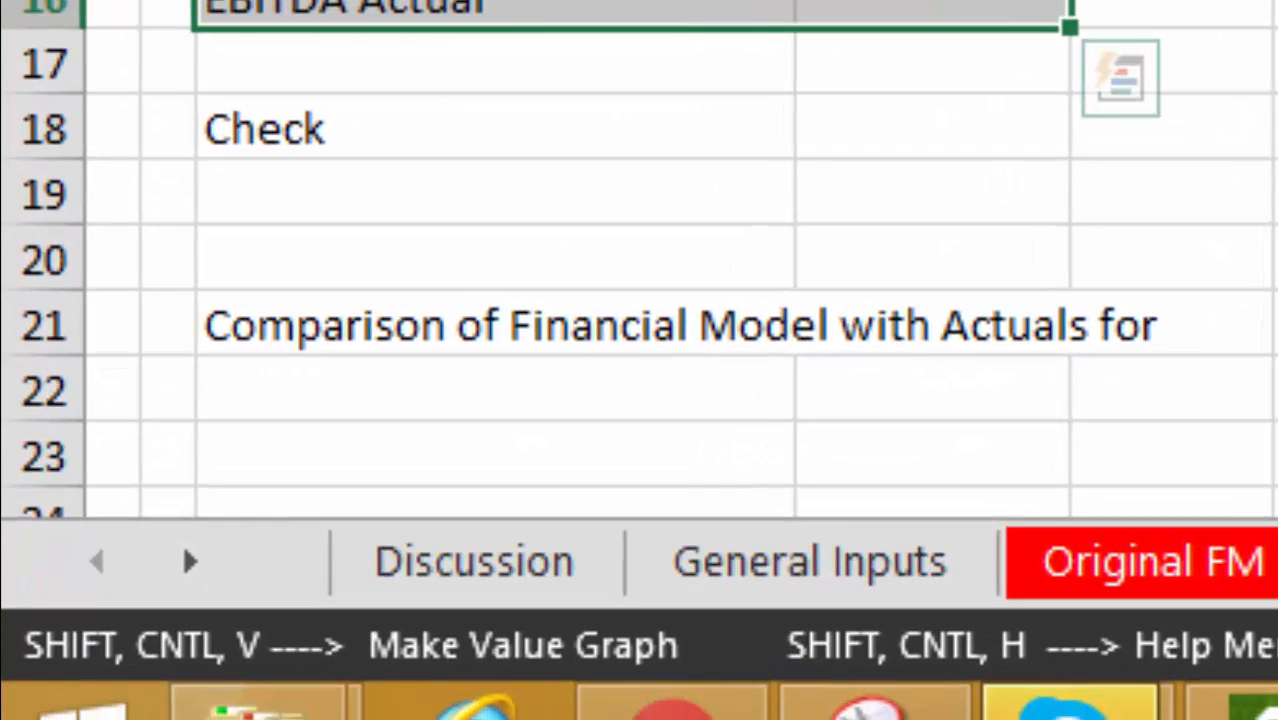
pyautogui.hotkey('ctrl', 'shift', 'v')
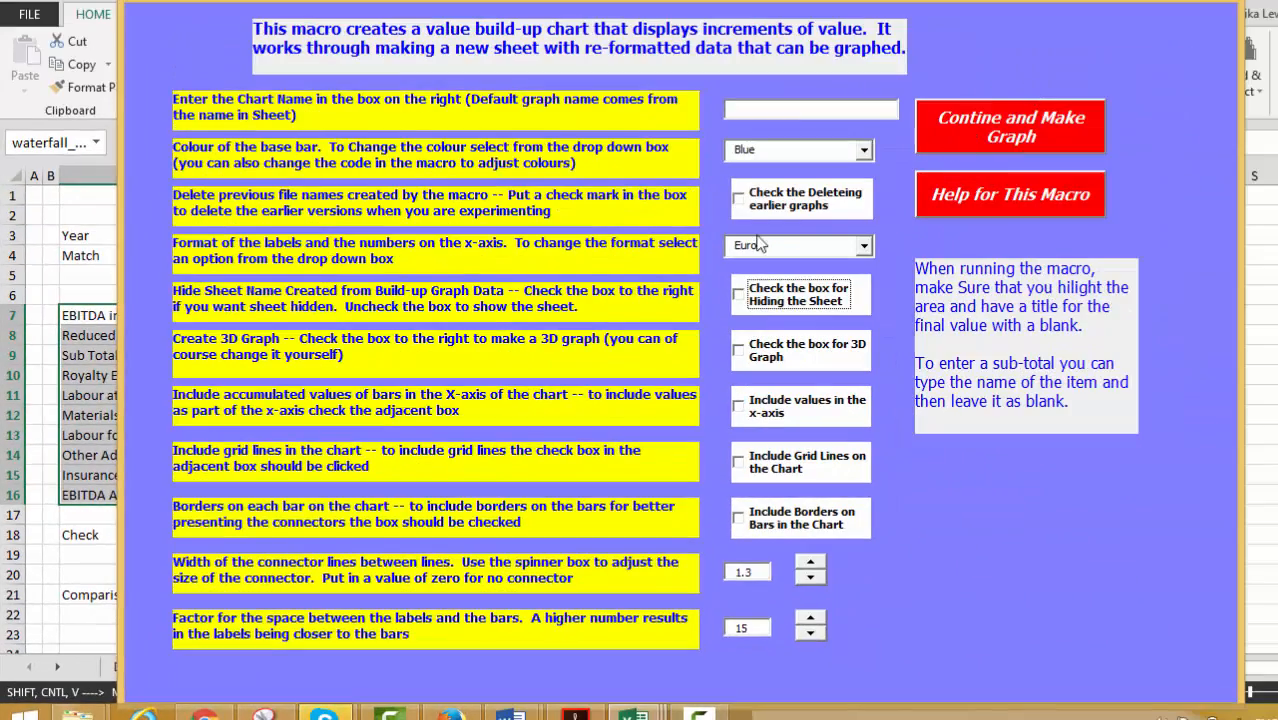
# Set the build-up chart macro to delete earlier graphs, use a Dark Blue base bar and the Comma label format.
pyautogui.click(739, 200)
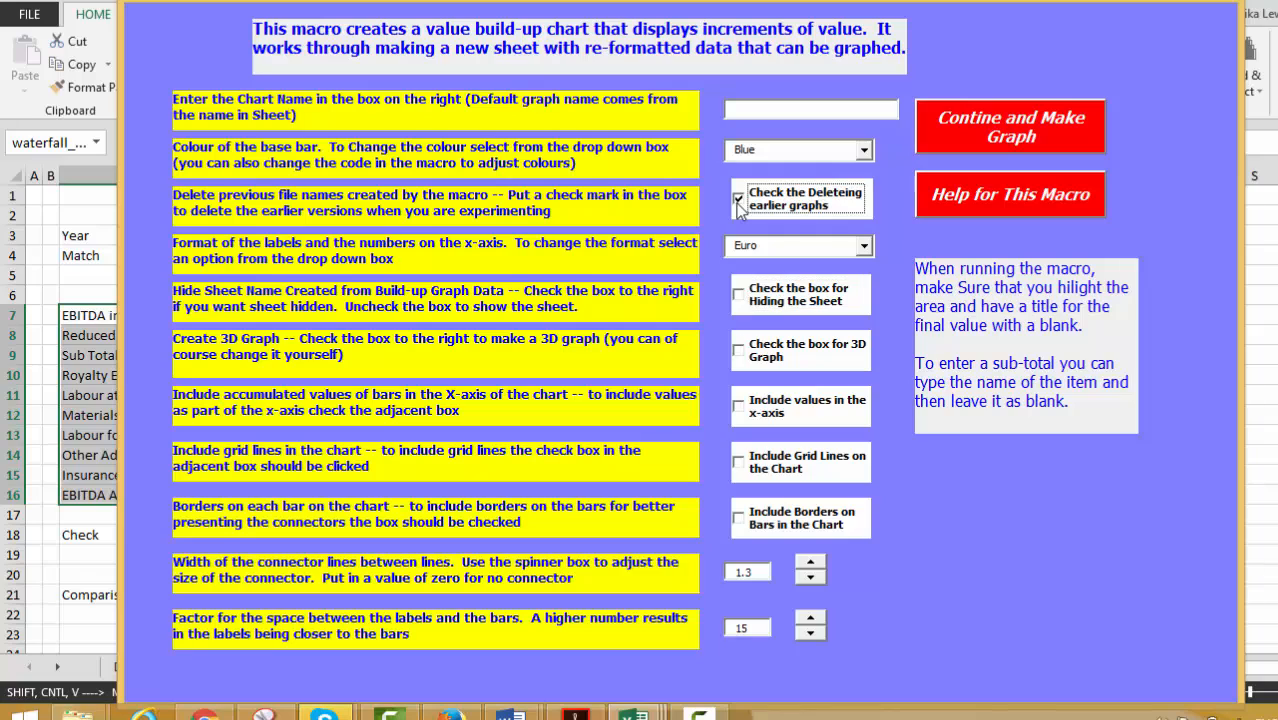
pyautogui.click(862, 150)
pyautogui.click(841, 182)
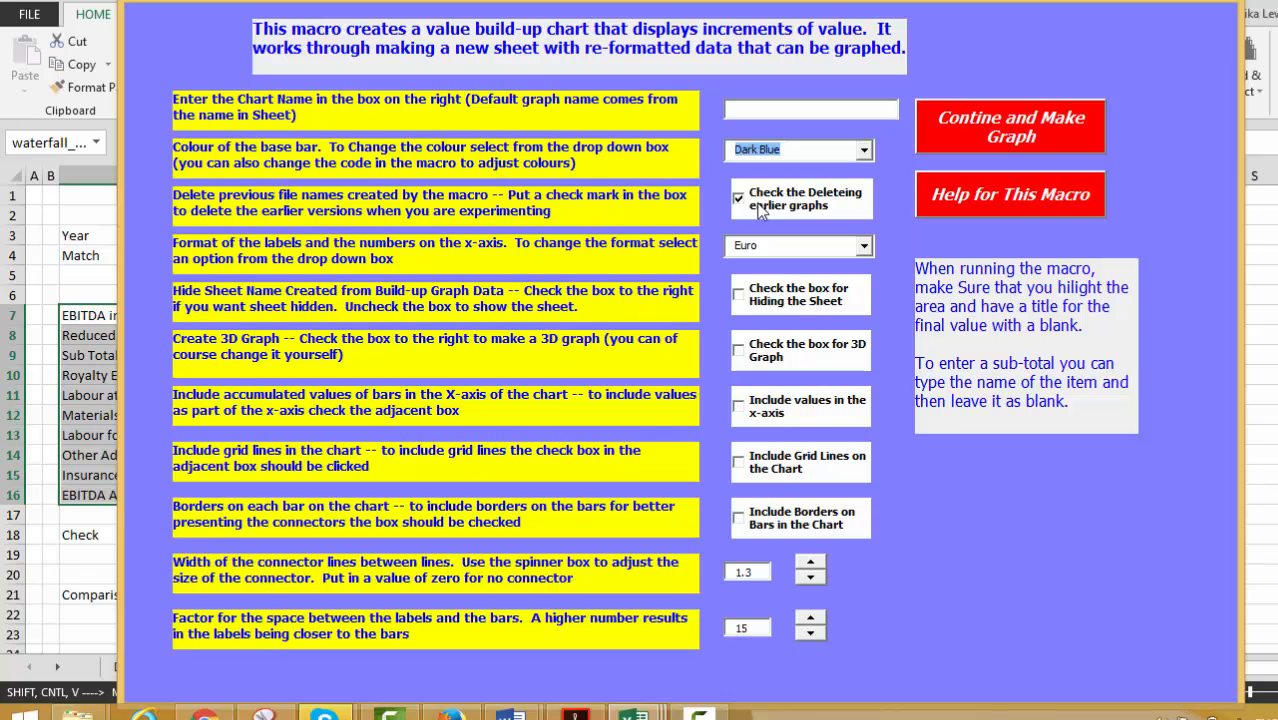
pyautogui.click(864, 248)
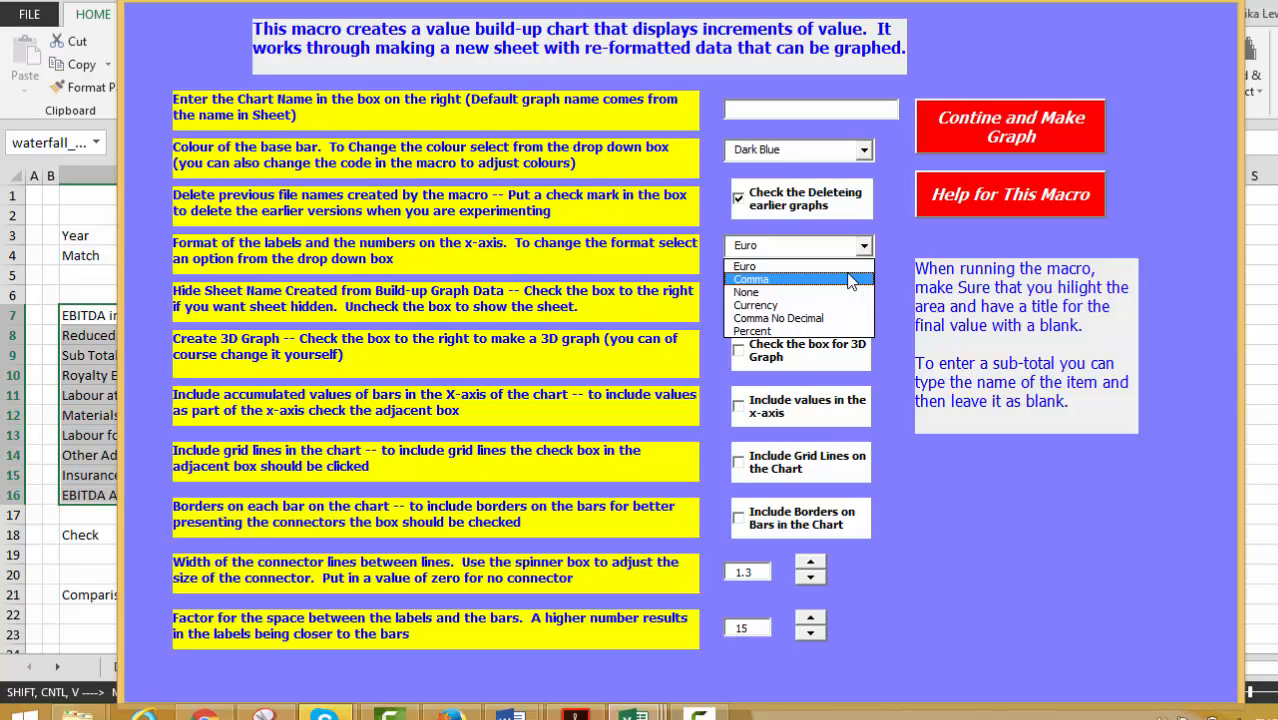
pyautogui.click(850, 279)
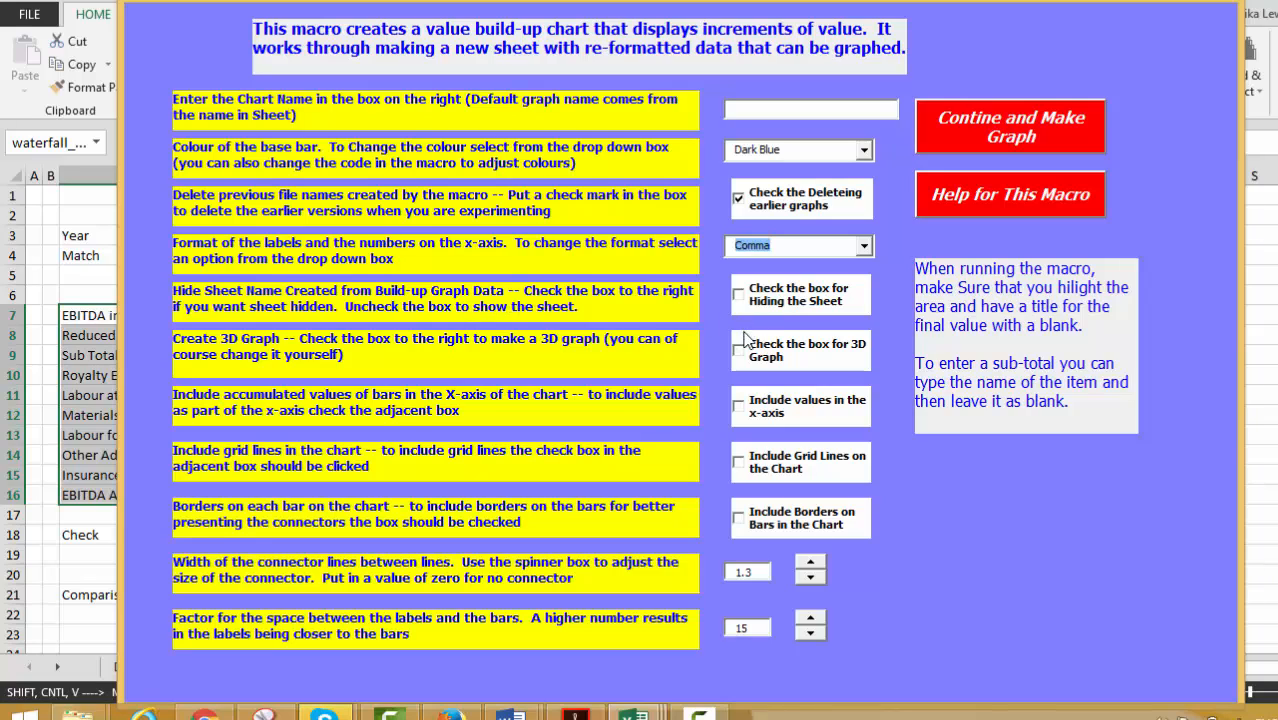
# Include accumulated x-axis values and bar borders, generate the graph, and stay on the new chart sheet.
pyautogui.click(738, 407)
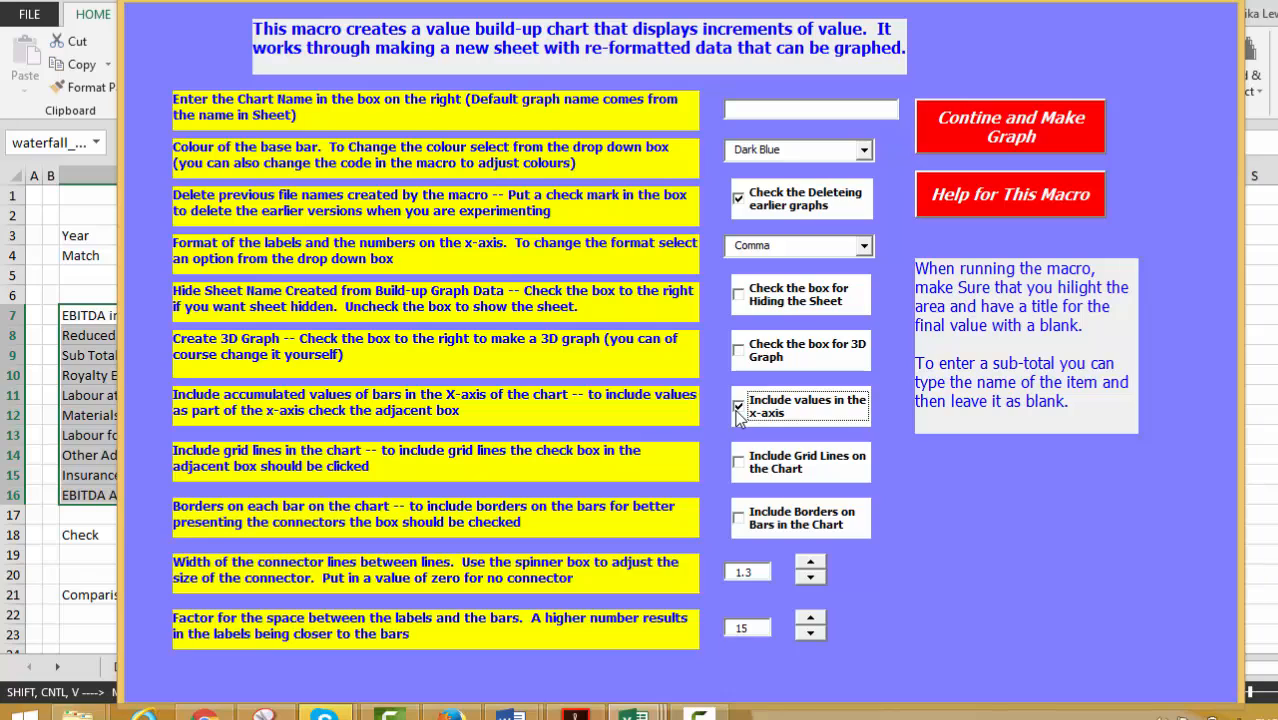
pyautogui.click(738, 517)
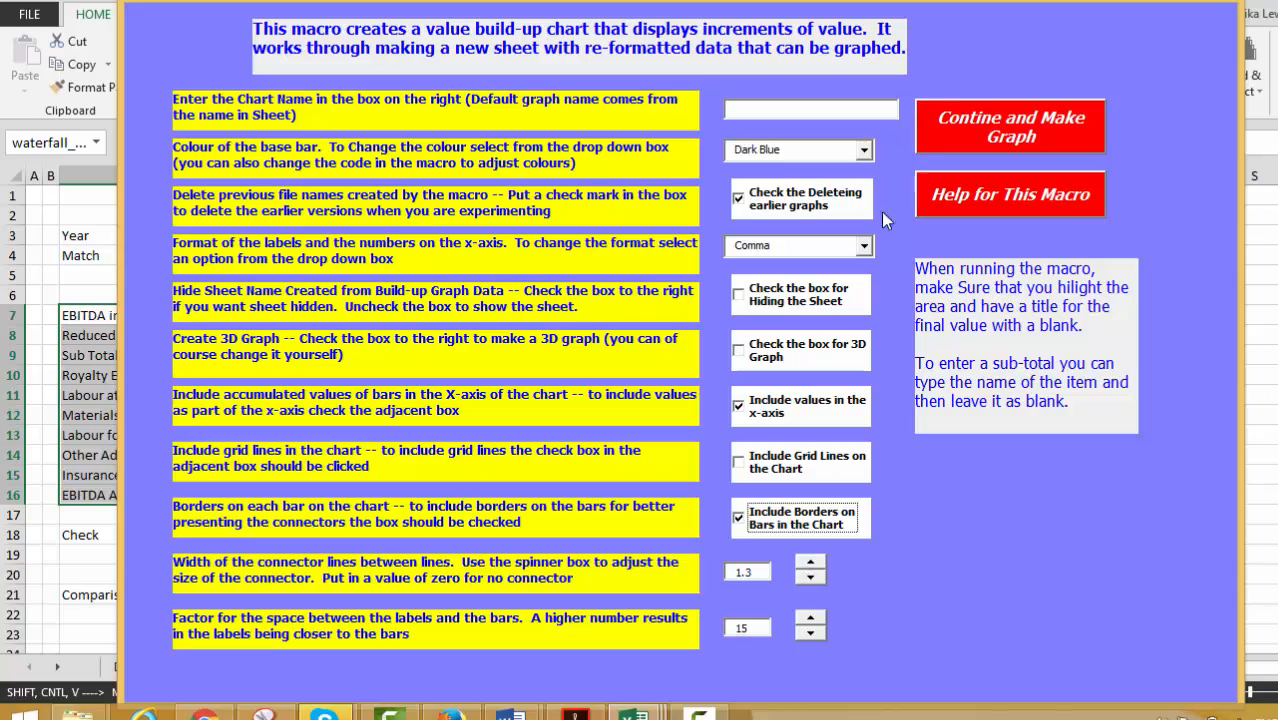
pyautogui.click(969, 125)
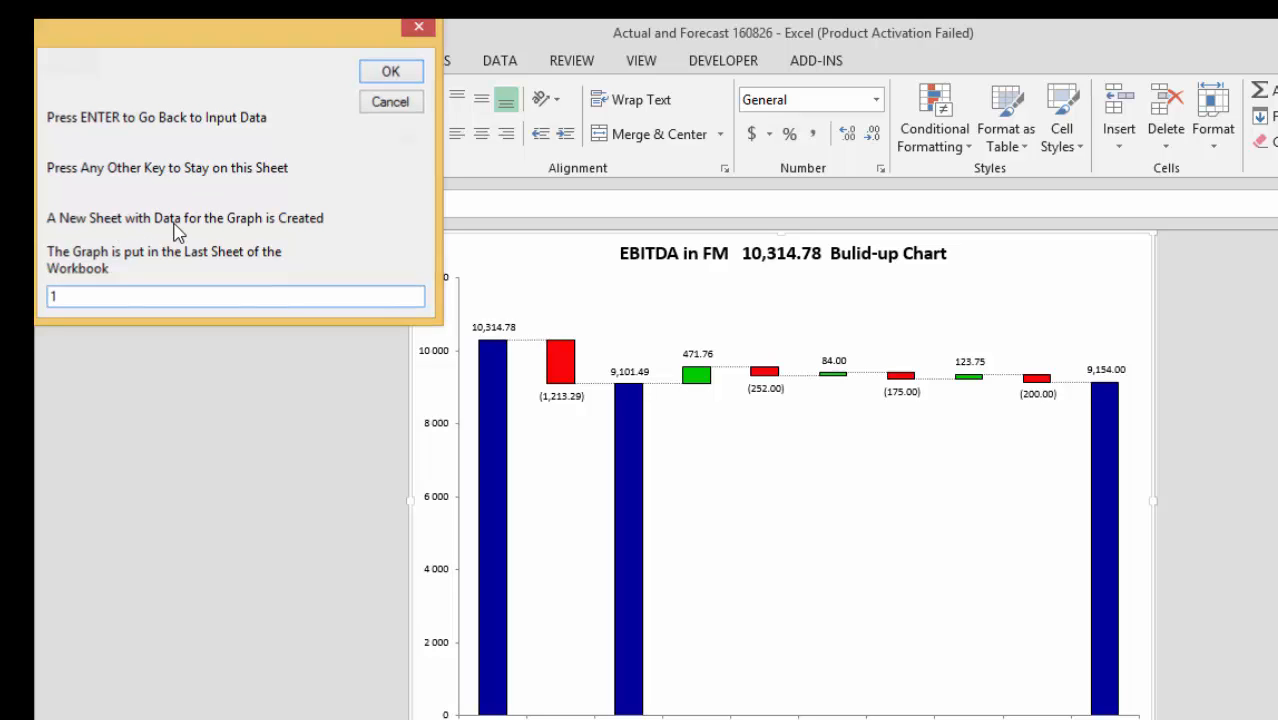
pyautogui.press('Return')
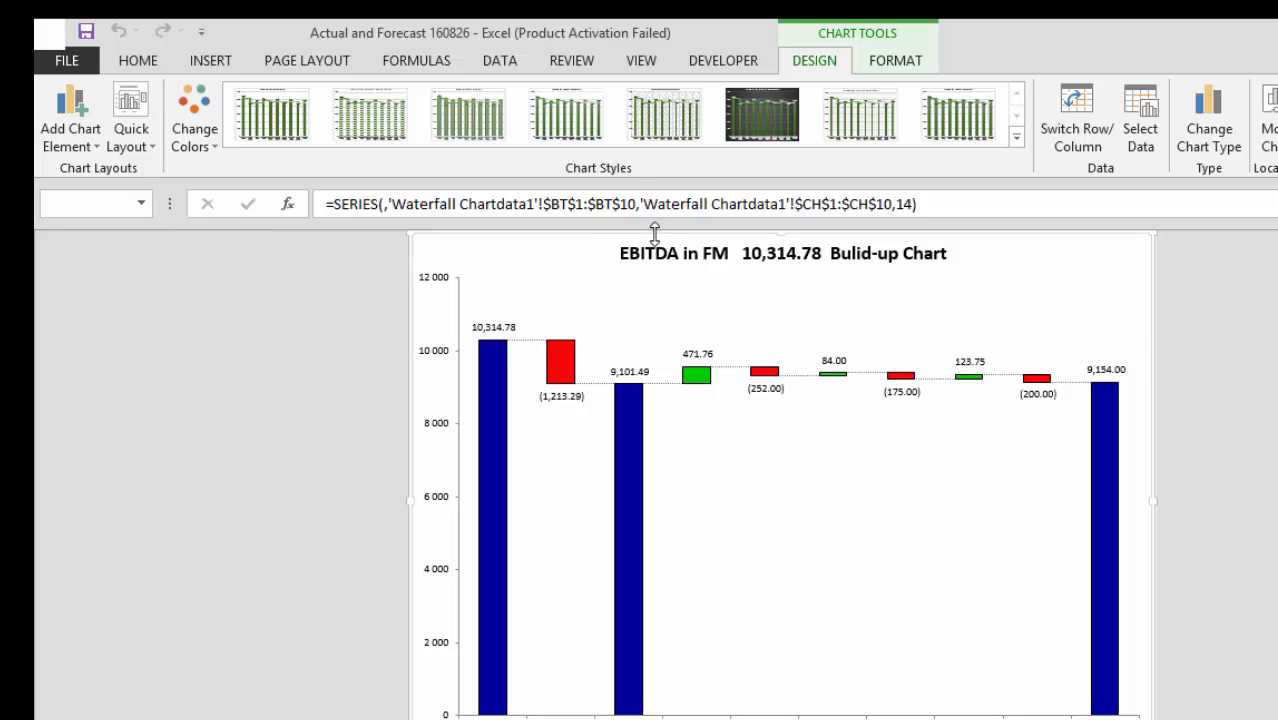
# Link the waterfall chart's title to the comparison text and year in row 21 of the Change Analysis sheet.
pyautogui.click(656, 249)
pyautogui.write('=')
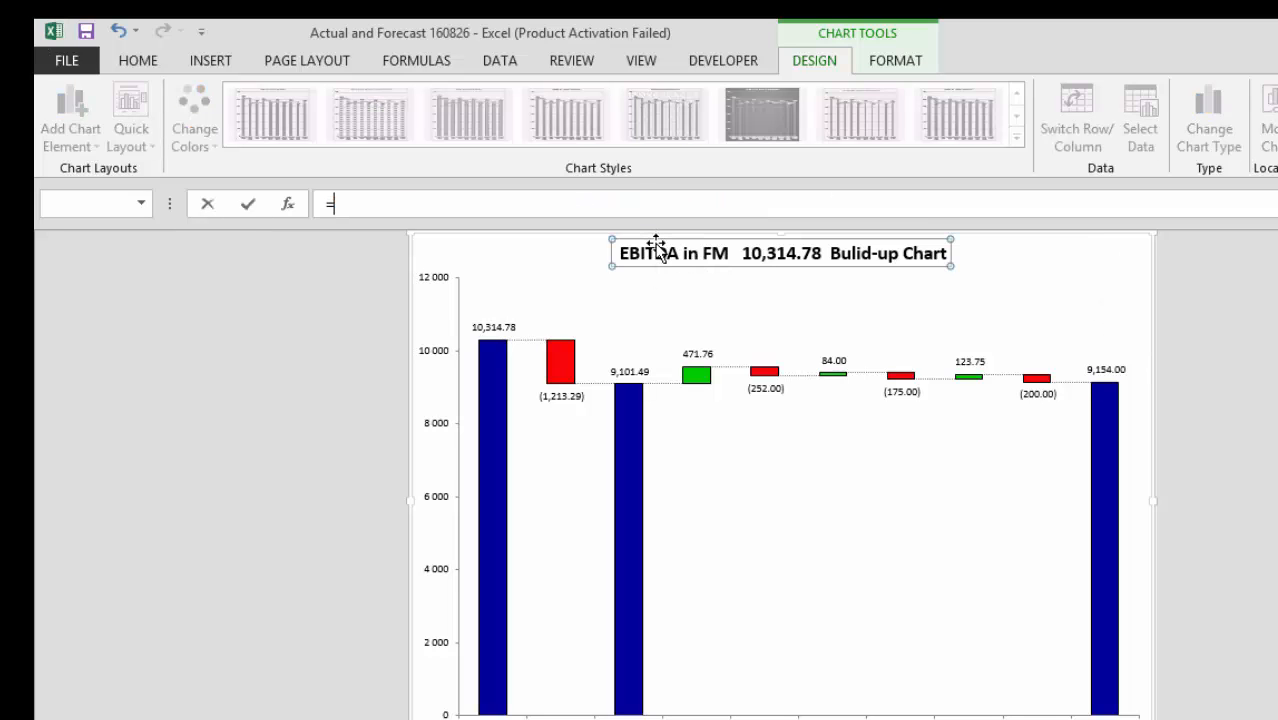
pyautogui.hotkey('ctrl', 'pagedown')
pyautogui.hotkey('ctrl', 'pagedown')
pyautogui.hotkey('ctrl', 'pagedown')
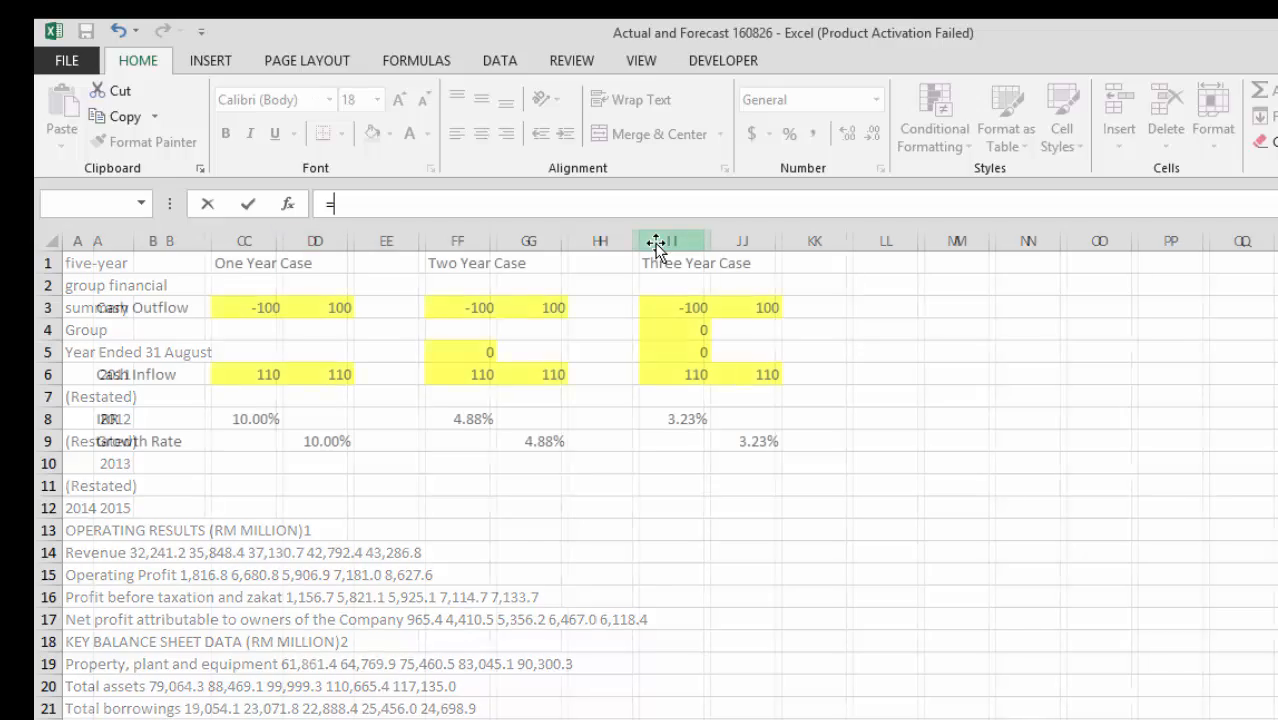
pyautogui.hotkey('ctrl', 'pagedown')
pyautogui.hotkey('ctrl', 'pagedown')
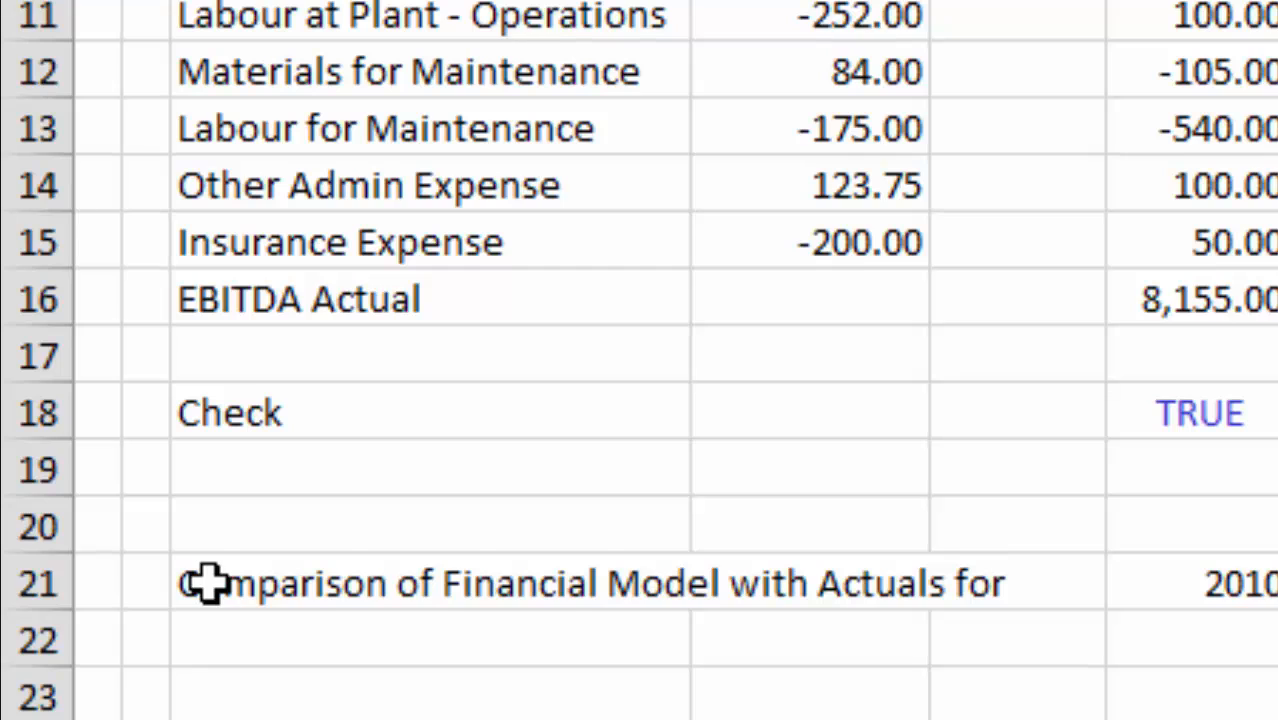
pyautogui.moveTo(208, 583); pyautogui.dragTo(1265, 570)
pyautogui.press('Return')
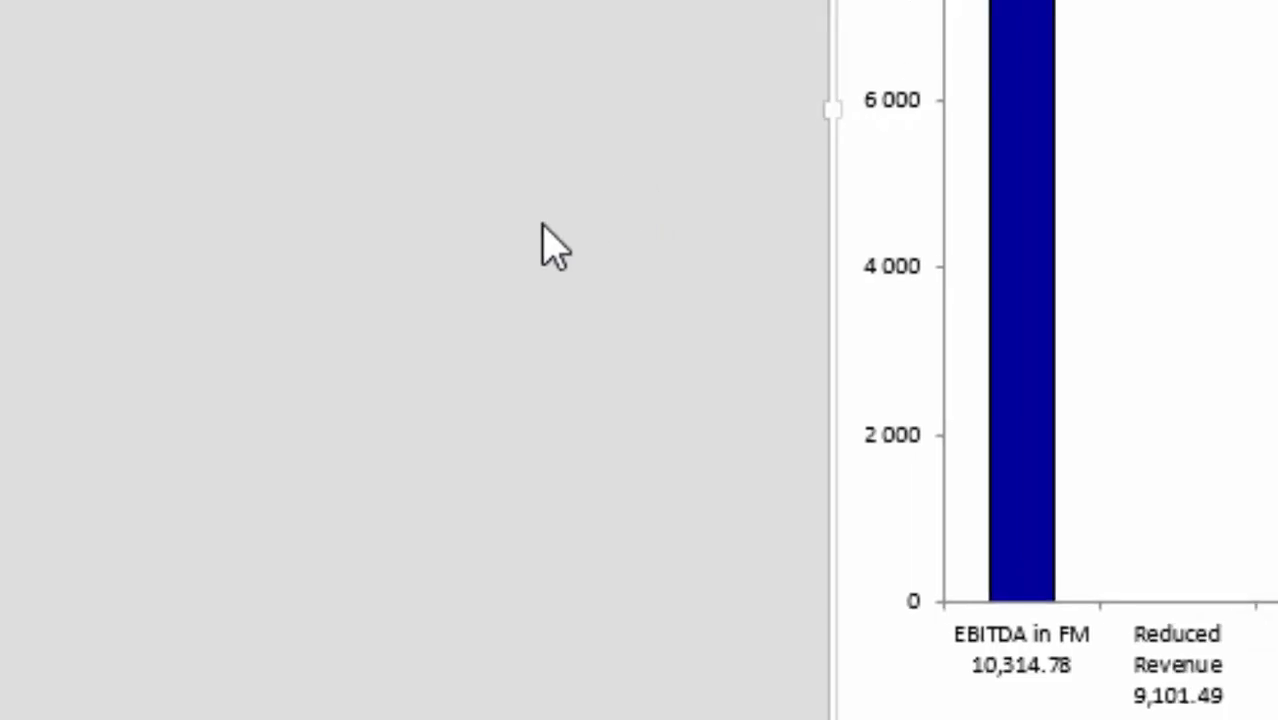
# Return to the Change Analysis sheet and copy the year spinner.
pyautogui.hotkey('ctrl', 'pageup')
pyautogui.hotkey('ctrl', 'pageup')
pyautogui.hotkey('ctrl', 'pageup')
pyautogui.hotkey('ctrl', 'pageup')
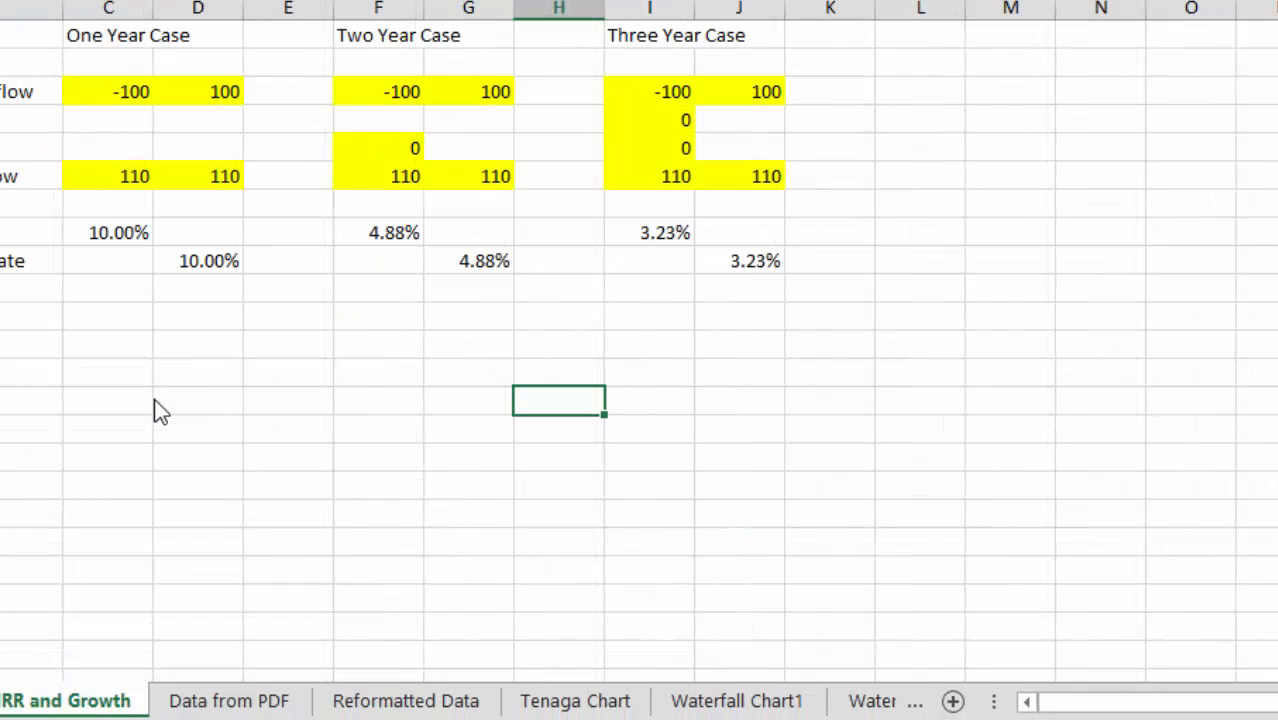
pyautogui.hotkey('ctrl', 'pageup')
pyautogui.hotkey('ctrl', 'pageup')
pyautogui.hotkey('ctrl', 'pageup')
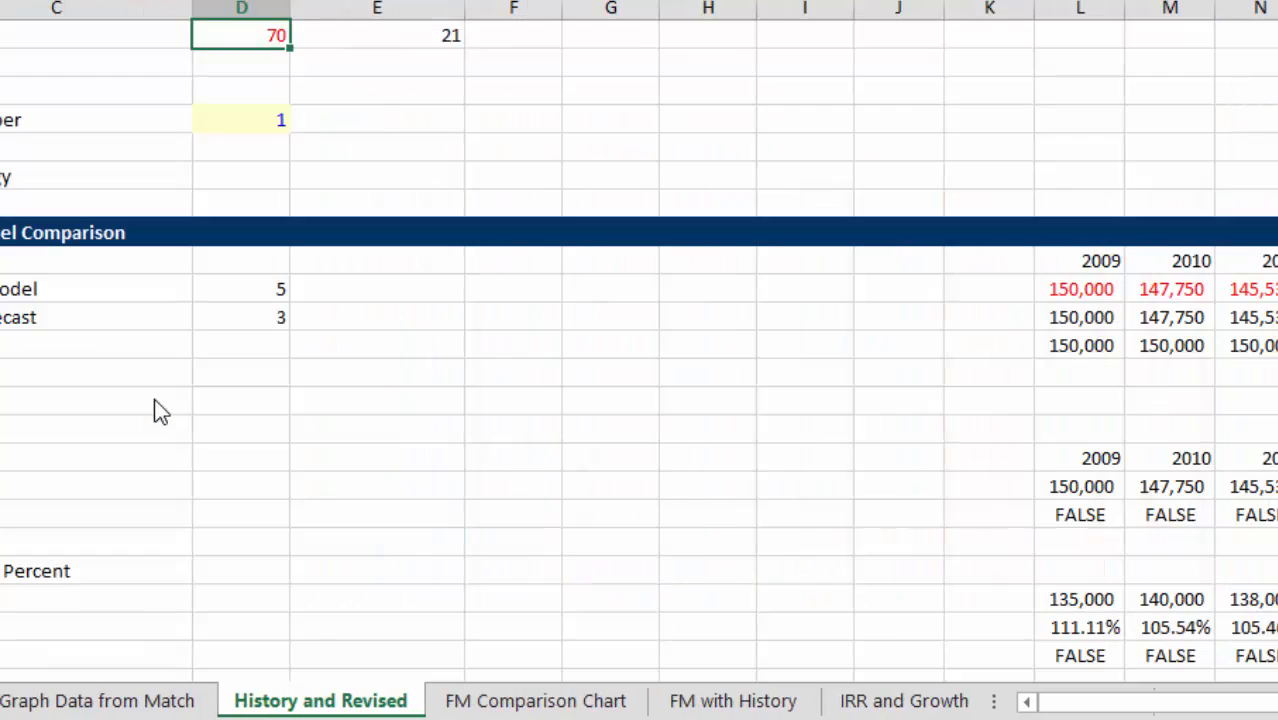
pyautogui.hotkey('ctrl', 'pageup')
pyautogui.hotkey('ctrl', 'pageup')
pyautogui.hotkey('ctrl', 'pageup')
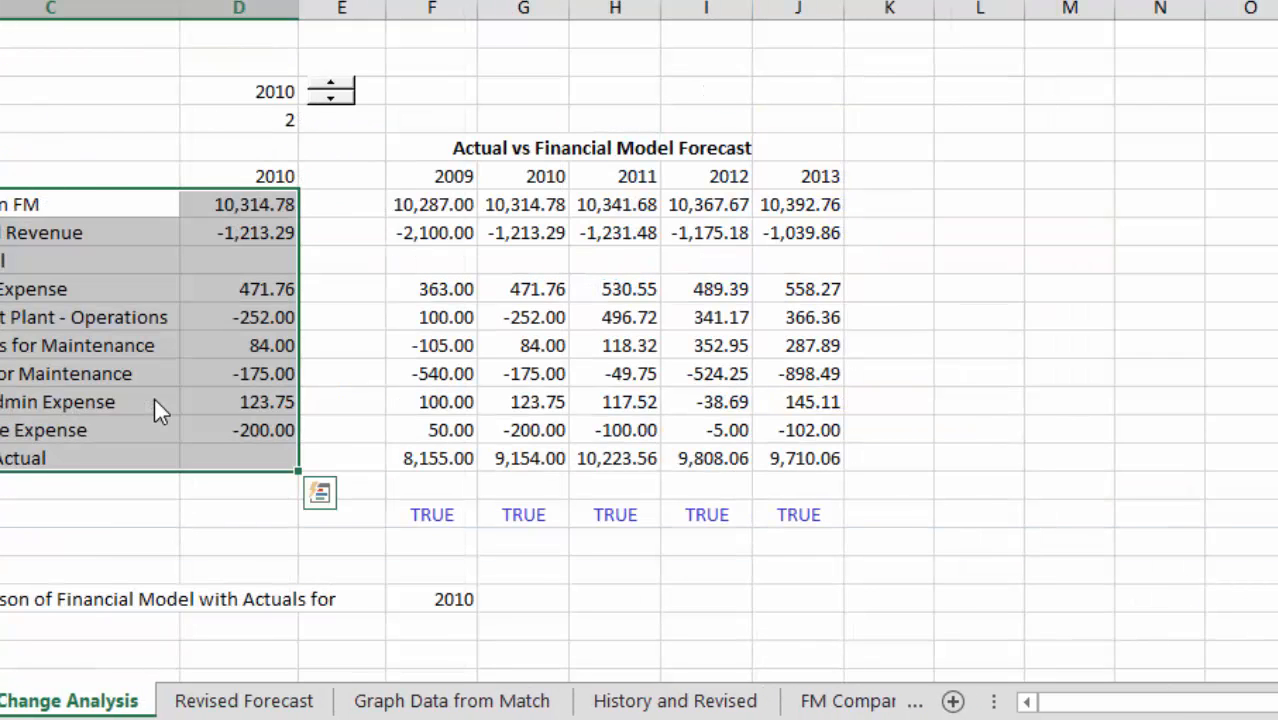
pyautogui.rightClick(331, 90)
pyautogui.click(366, 152)
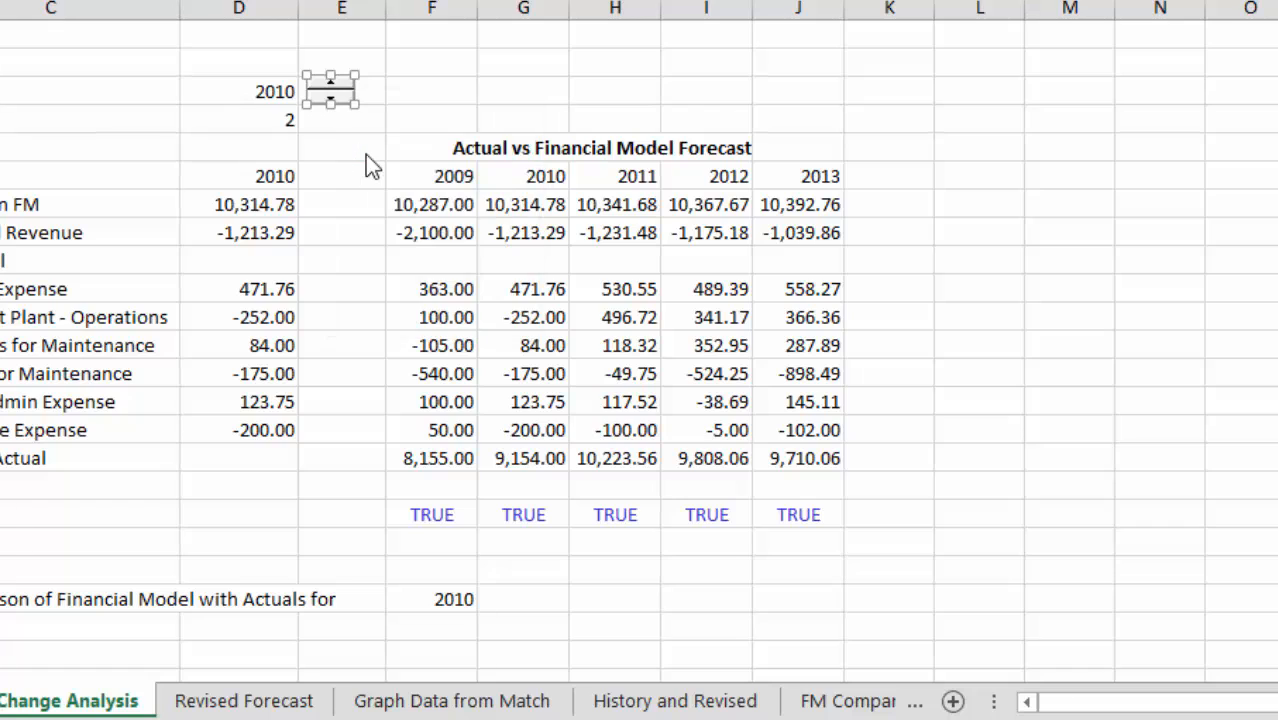
# Paste the spinner onto the Waterfall Chart1 sheet and place it just beside the year in the chart title.
pyautogui.hotkey('ctrl', 'pagedown')
pyautogui.hotkey('ctrl', 'pagedown')
pyautogui.hotkey('ctrl', 'pagedown')
pyautogui.hotkey('ctrl', 'pagedown')
pyautogui.hotkey('ctrl', 'pagedown')
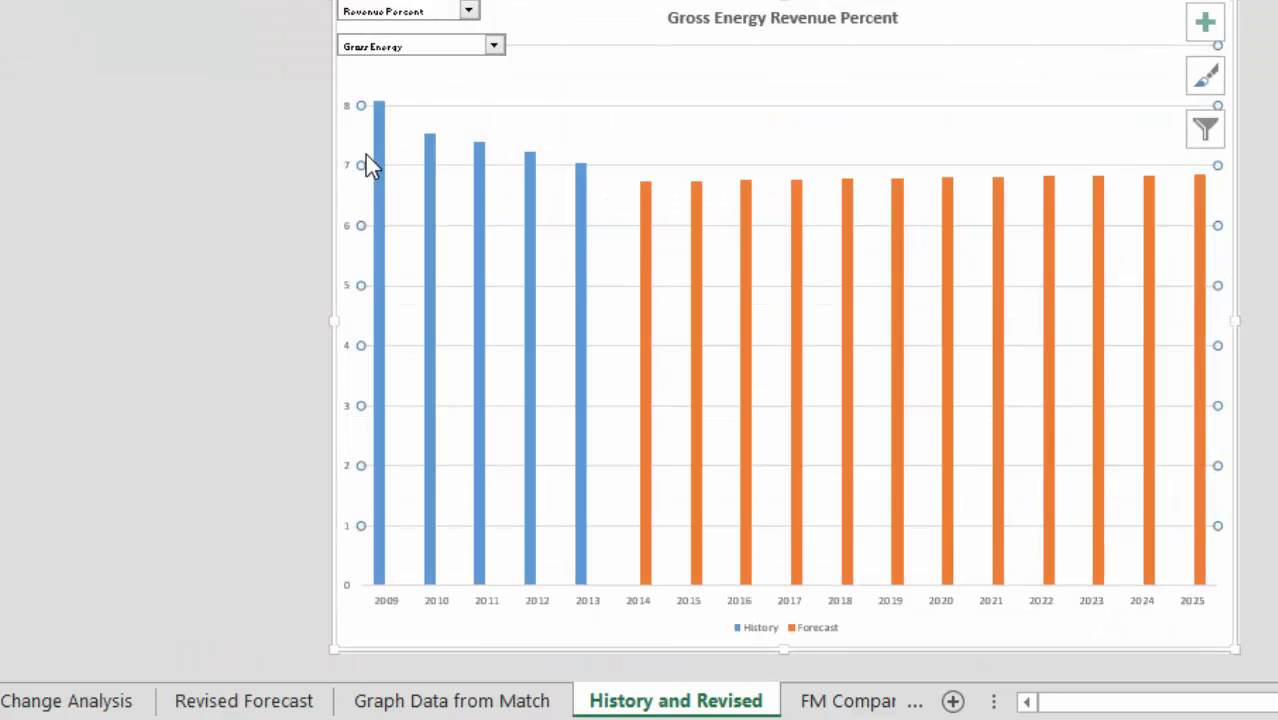
pyautogui.hotkey('ctrl', 'pagedown')
pyautogui.hotkey('ctrl', 'pagedown')
pyautogui.hotkey('ctrl', 'pagedown')
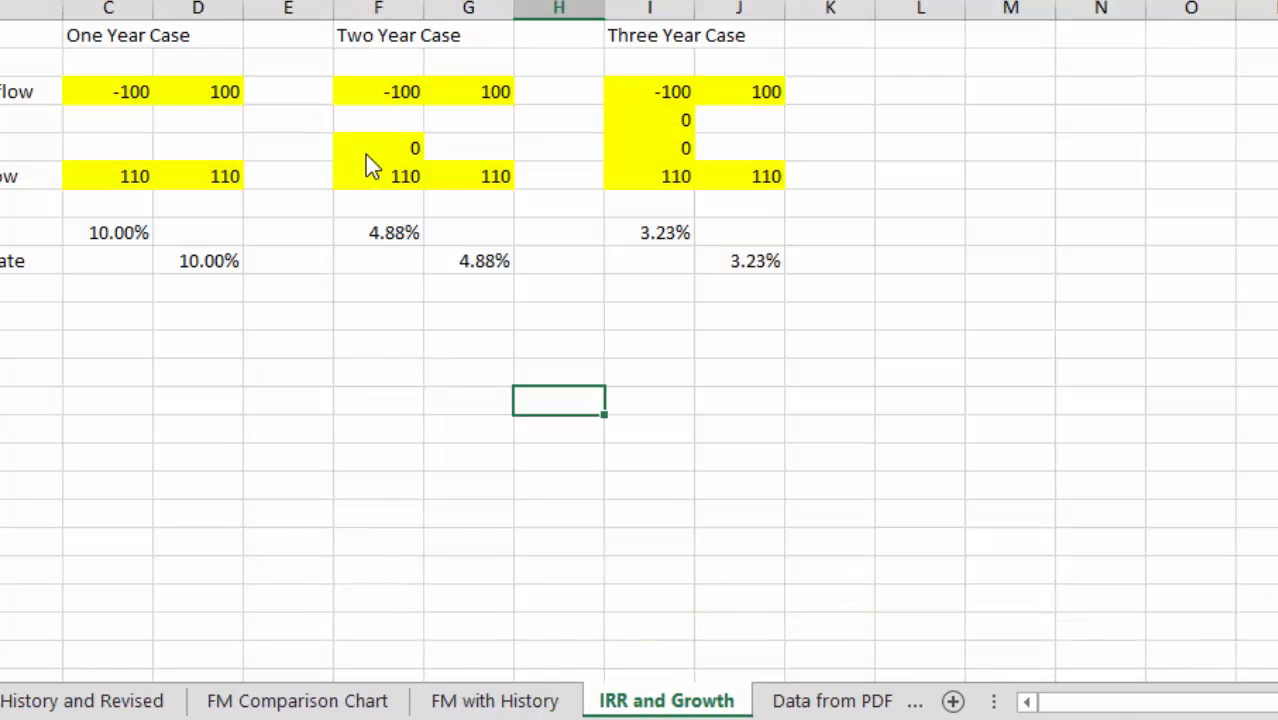
pyautogui.hotkey('ctrl', 'pagedown')
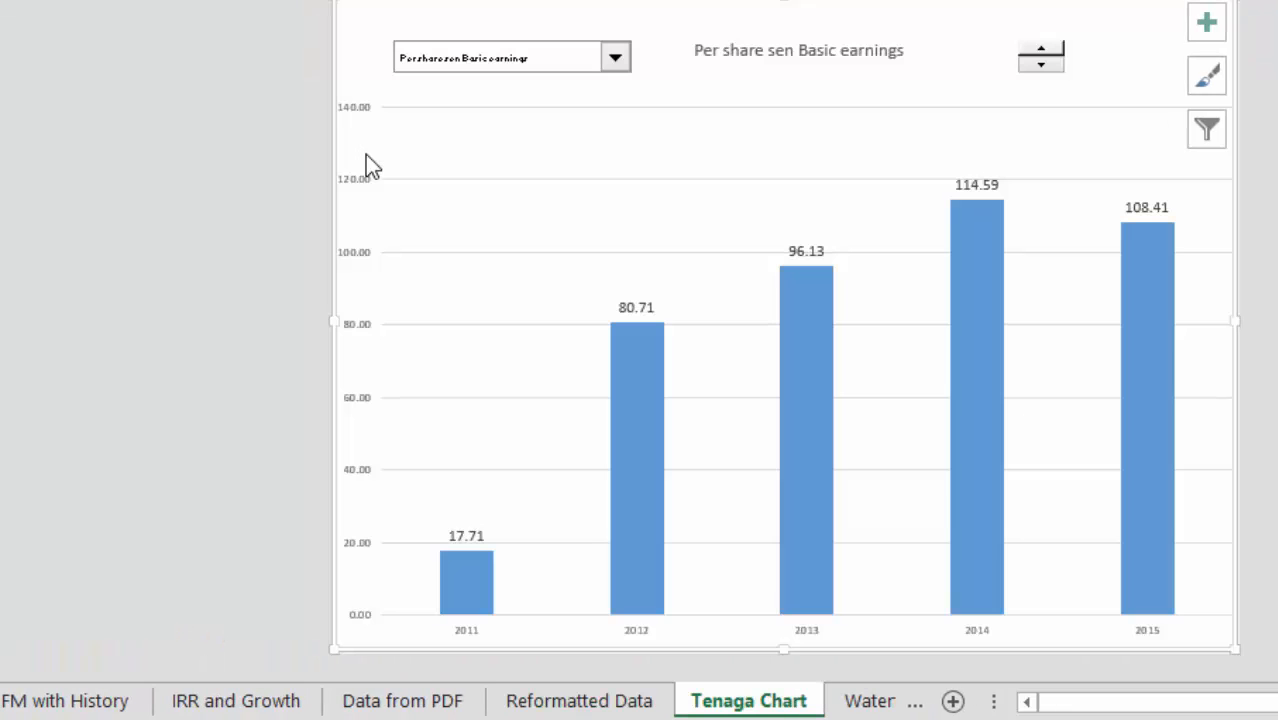
pyautogui.hotkey('ctrl', 'pagedown')
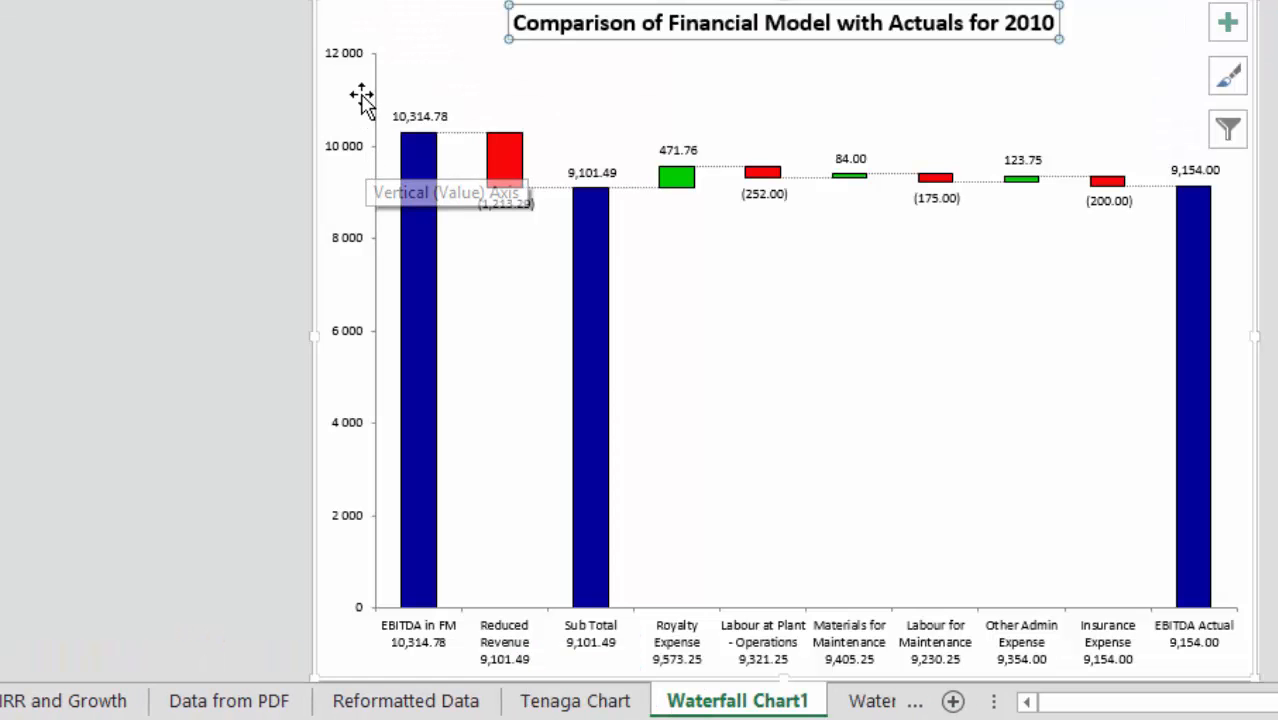
pyautogui.click(369, 30)
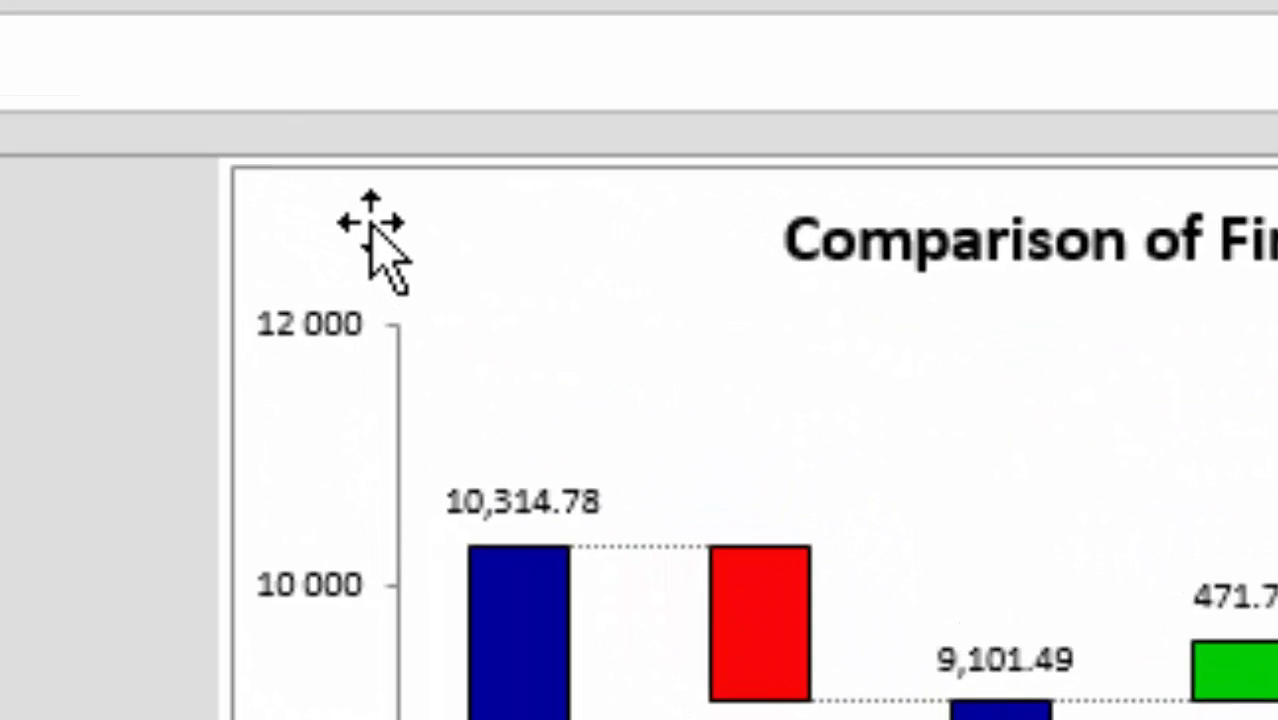
pyautogui.click(372, 224)
pyautogui.hotkey('ctrl', 'v')
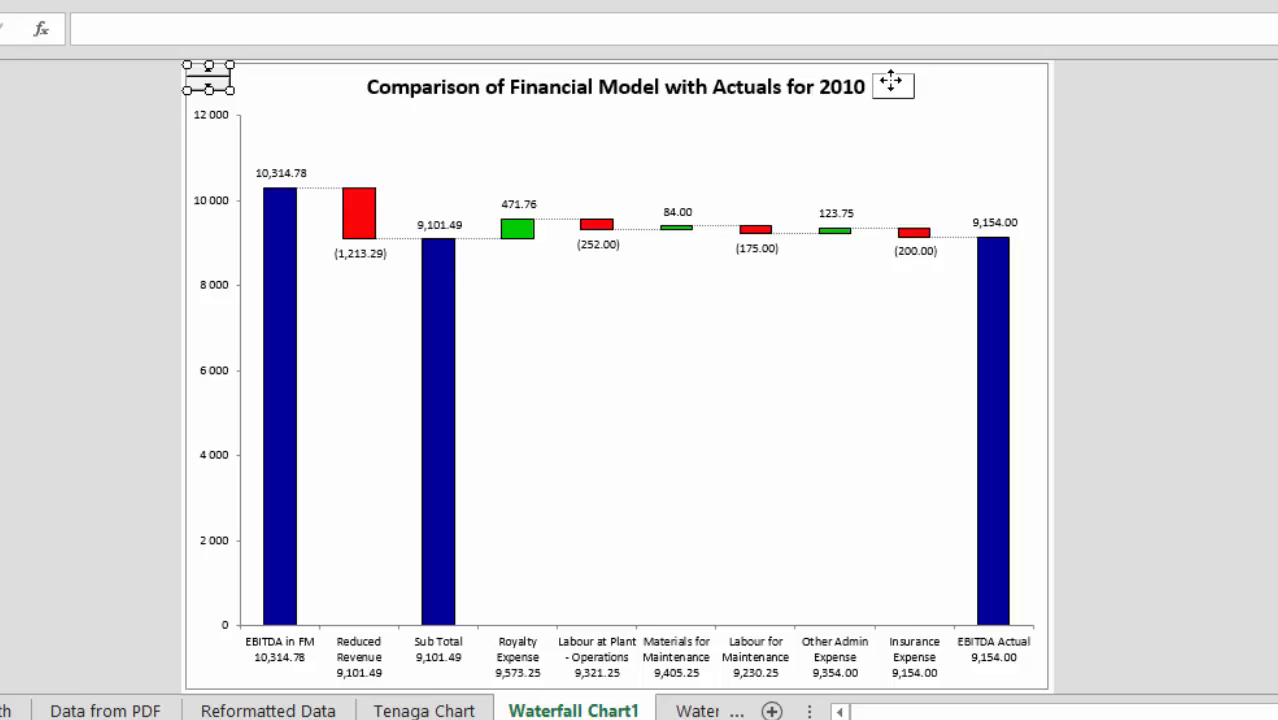
pyautogui.moveTo(891, 82); pyautogui.dragTo(892, 84)
pyautogui.click(900, 168)
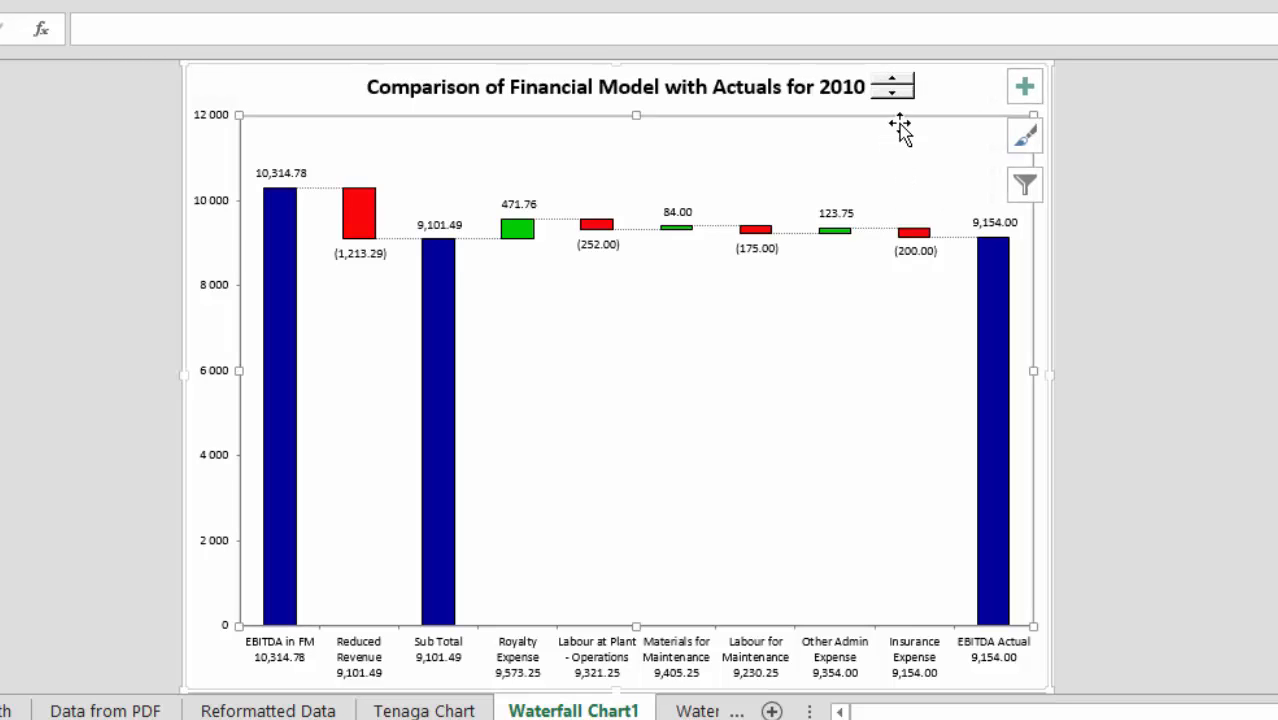
# Change the waterfall chart's comparison year with the pasted spinner, up to 2011 and down to 2009.
pyautogui.click(895, 89)
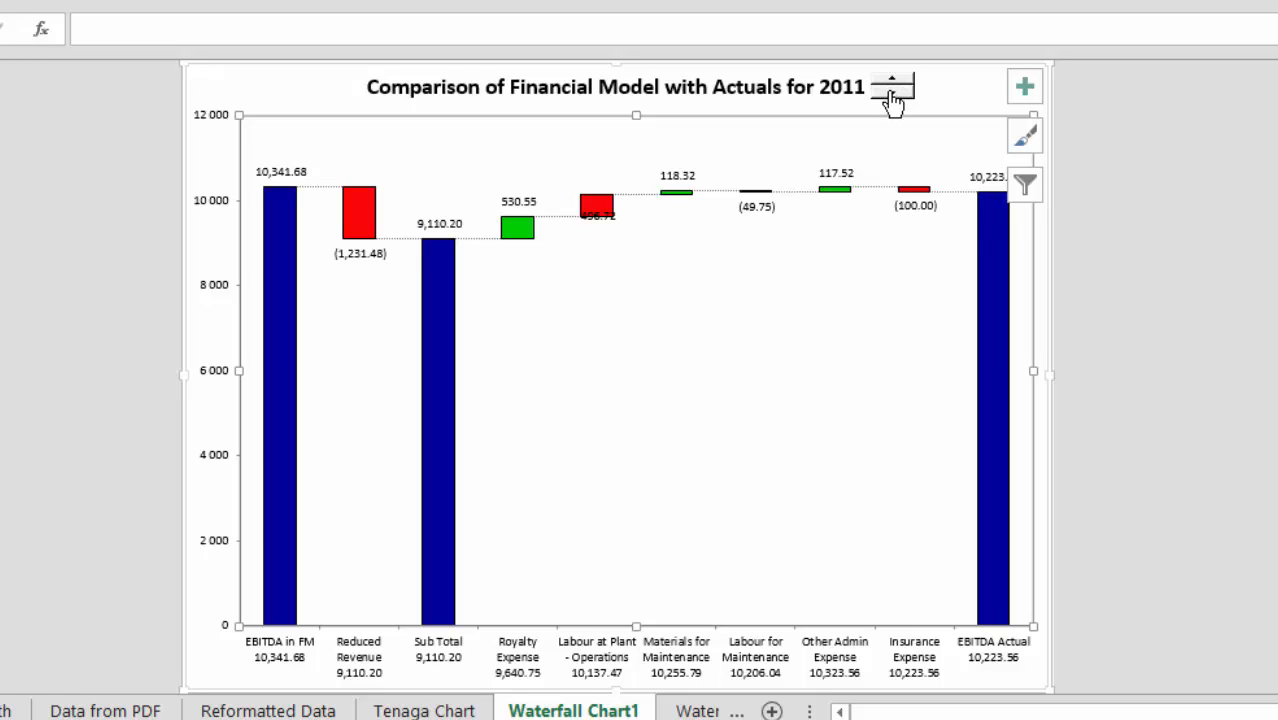
pyautogui.click(892, 97)
pyautogui.click(892, 97)
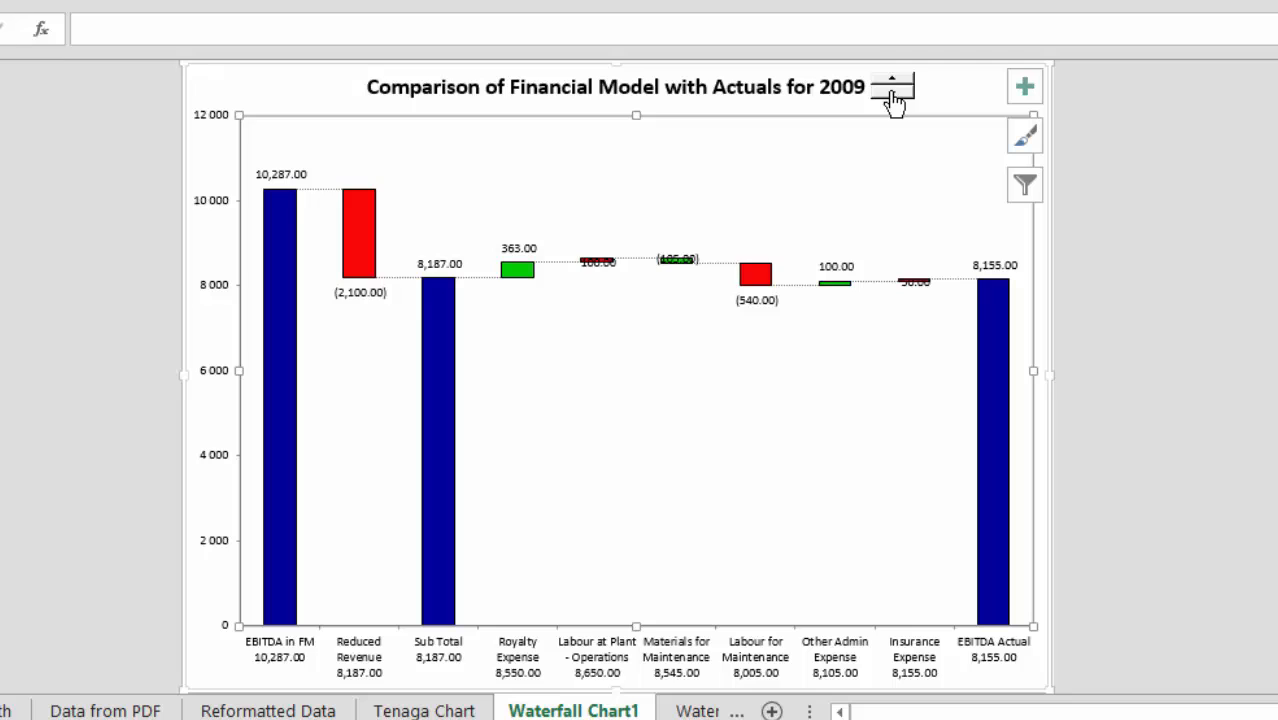
# Raise the waterfall chart's comparison year to 2013 one year at a time with the spinner and bring it back down to 2010.
pyautogui.click(900, 84)
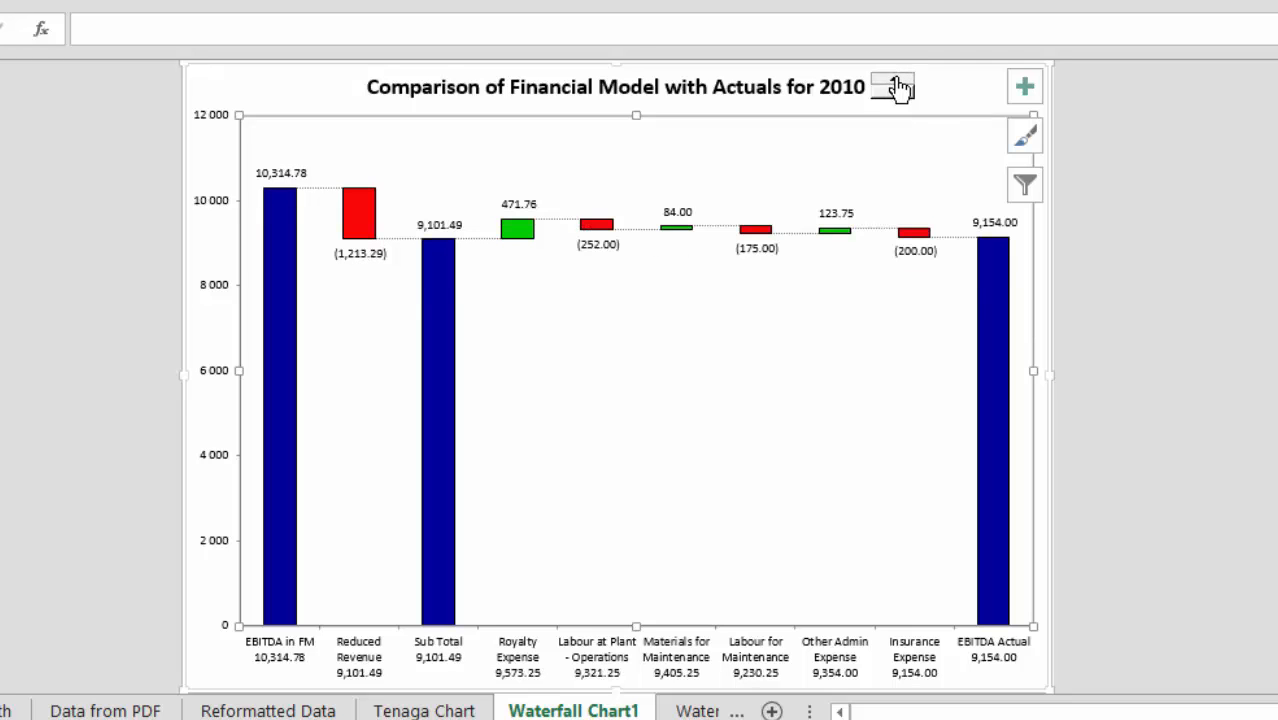
pyautogui.click(900, 84)
pyautogui.click(900, 84)
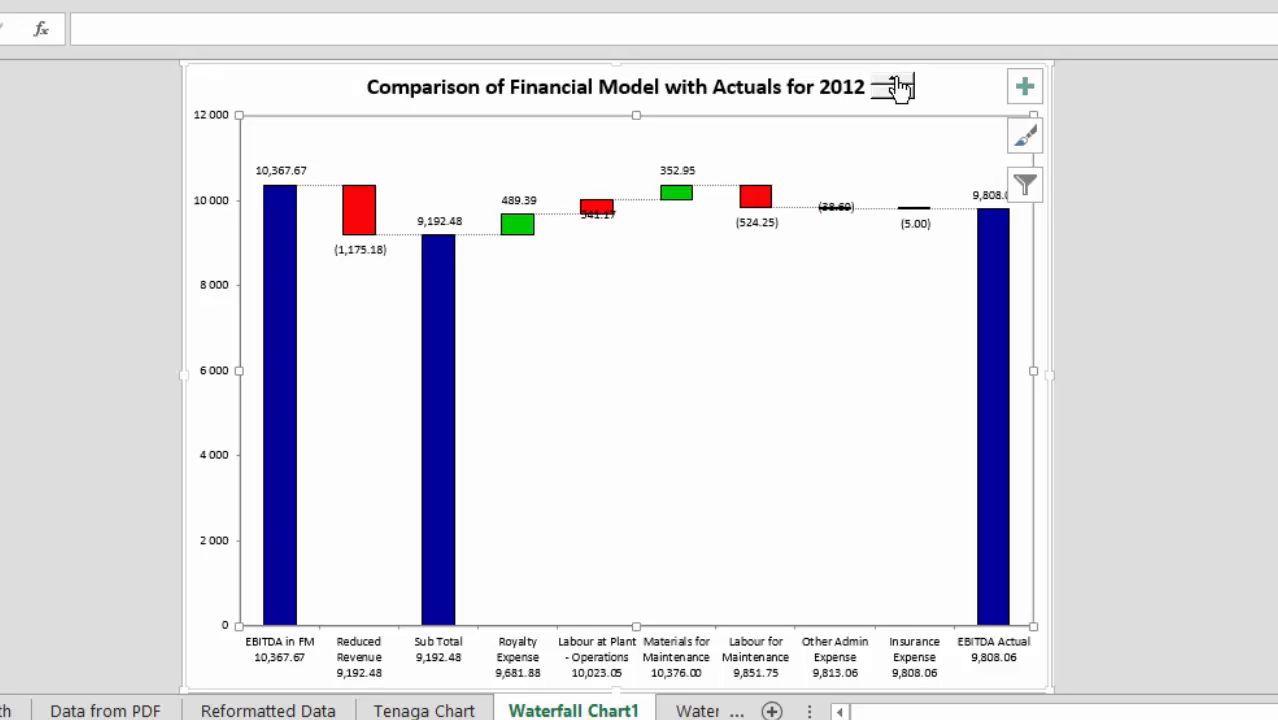
pyautogui.click(900, 84)
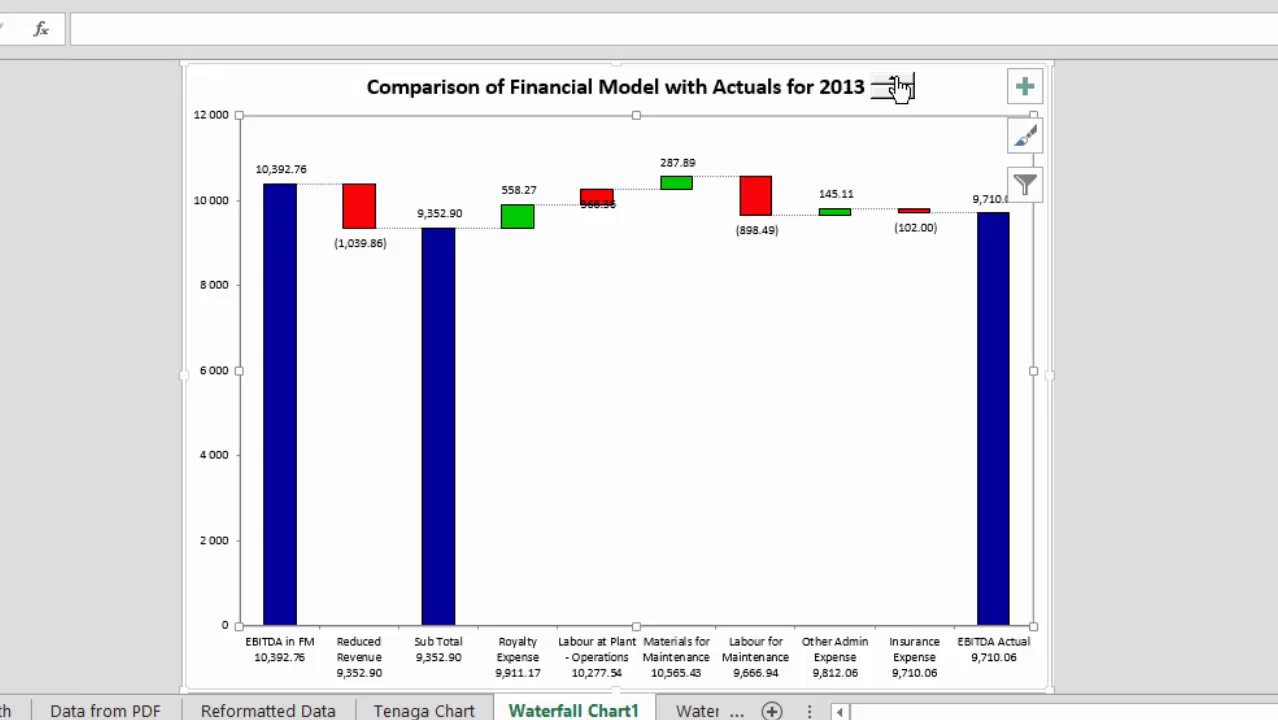
pyautogui.click(894, 93)
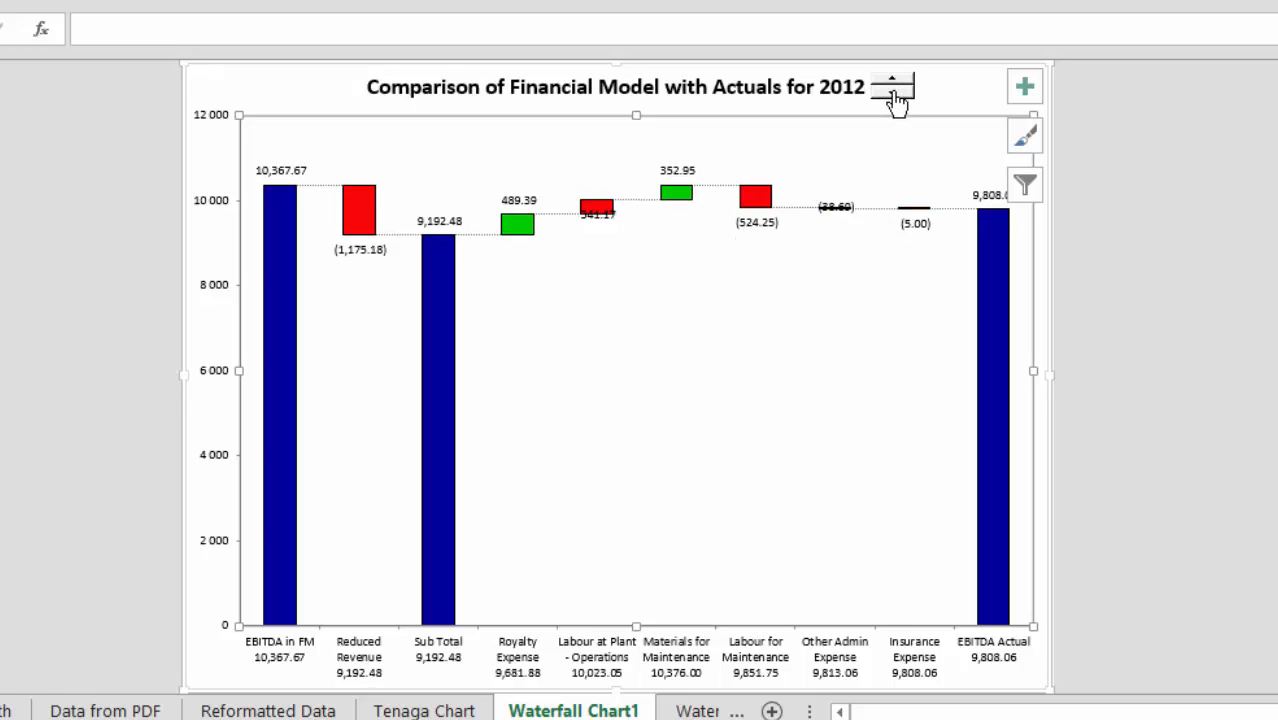
pyautogui.click(894, 93)
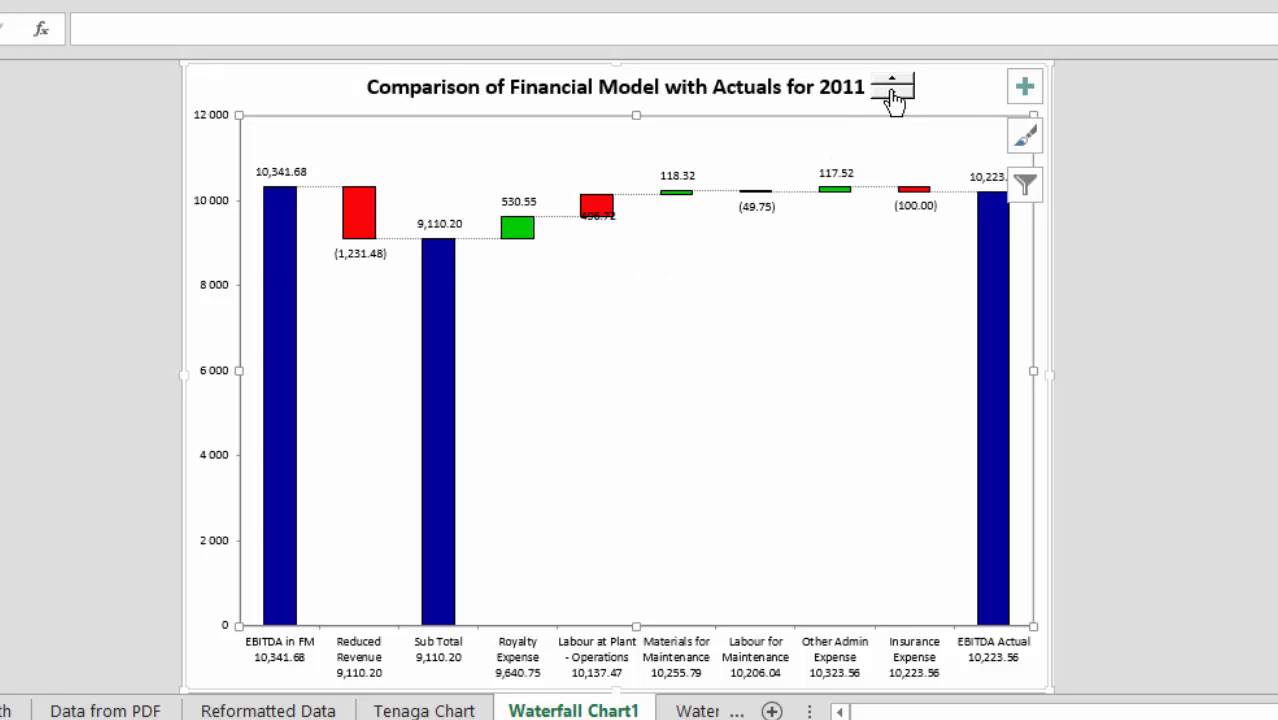
pyautogui.click(893, 94)
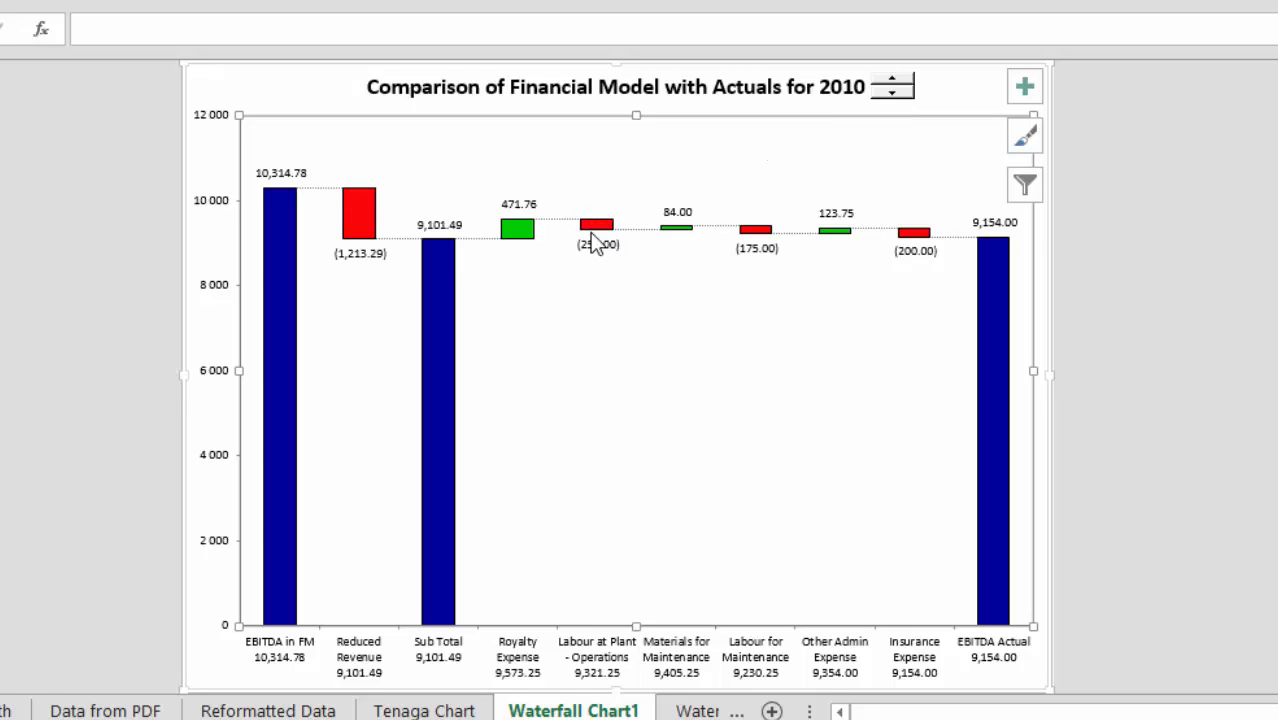
pyautogui.moveTo(585, 378)
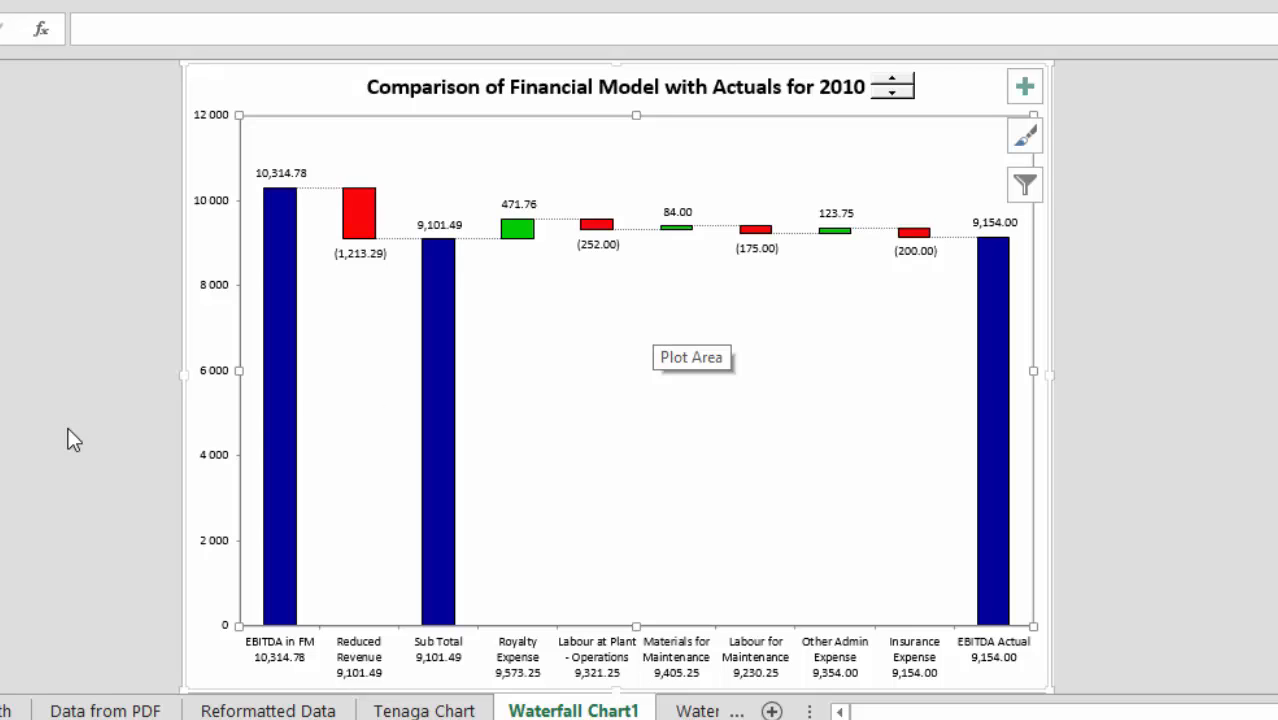
# Return to the Change Analysis sheet and deselect the year spinner by selecting the empty cell in column E below the comparison figures.
pyautogui.hotkey('ctrl', 'pageup')
pyautogui.hotkey('ctrl', 'pageup')
pyautogui.hotkey('ctrl', 'pageup')
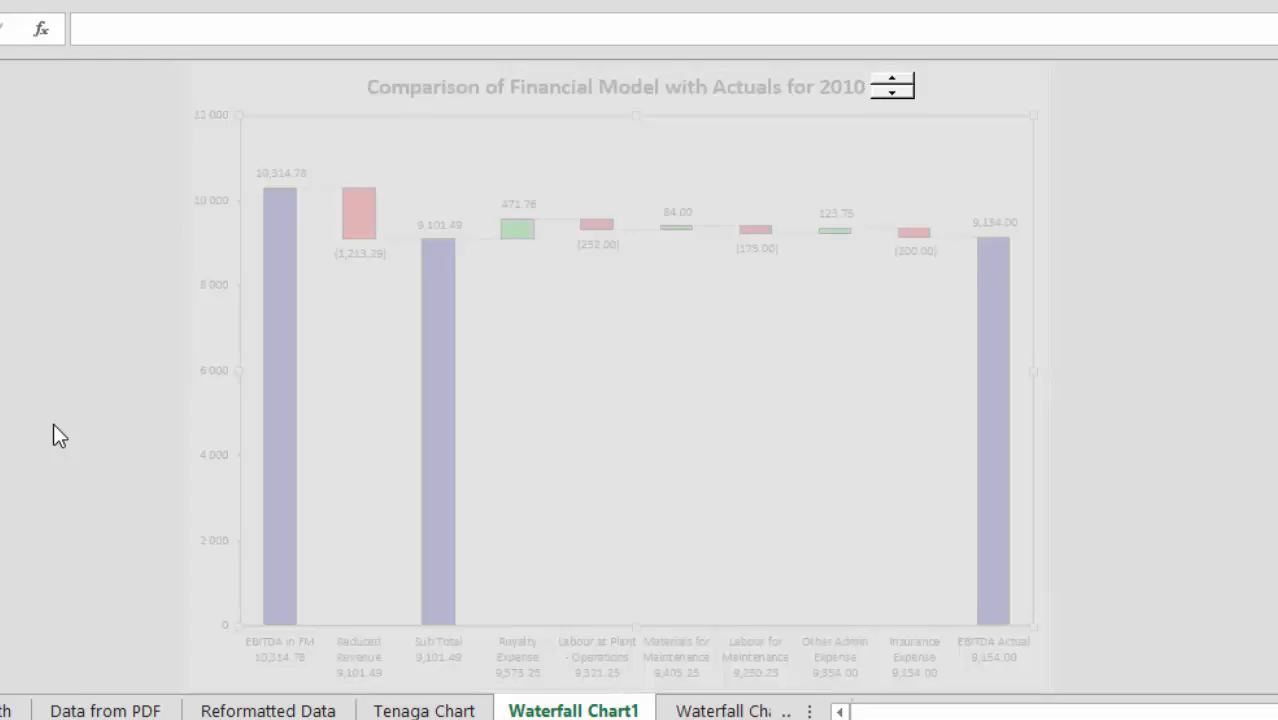
pyautogui.hotkey('ctrl', 'pageup')
pyautogui.hotkey('ctrl', 'pageup')
pyautogui.hotkey('ctrl', 'pageup')
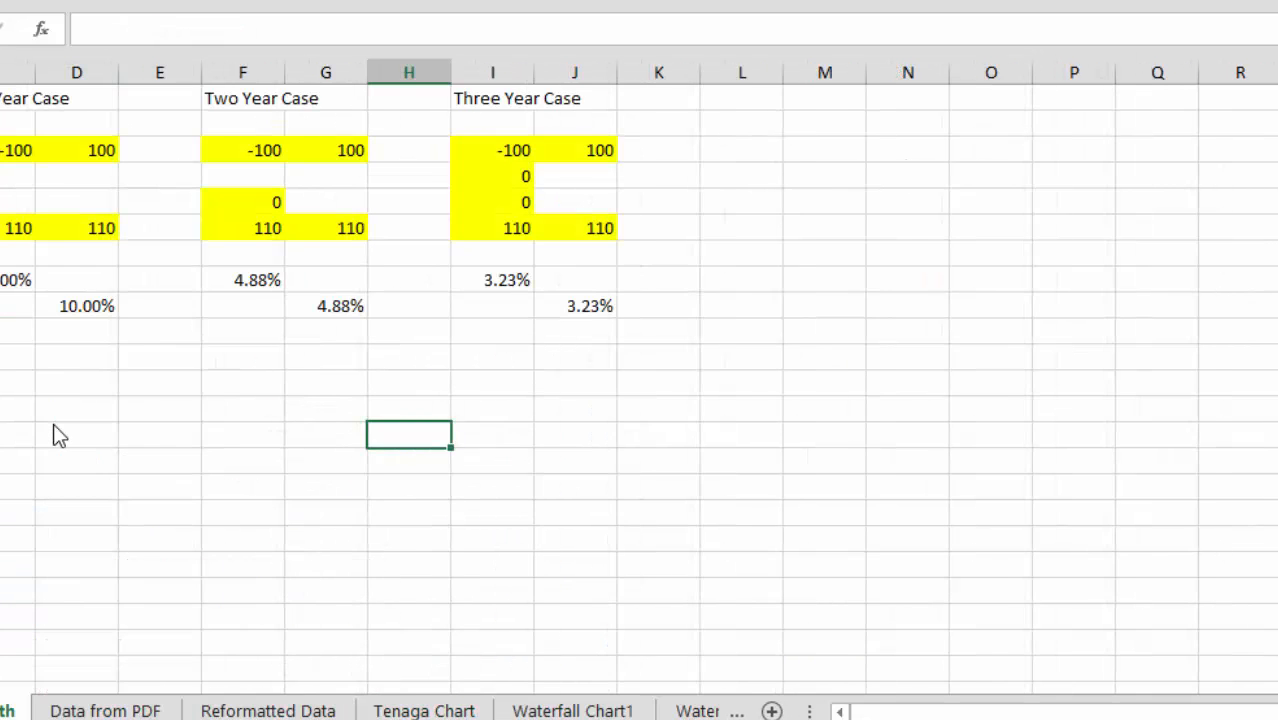
pyautogui.hotkey('ctrl', 'pageup')
pyautogui.hotkey('ctrl', 'pageup')
pyautogui.hotkey('ctrl', 'pageup')
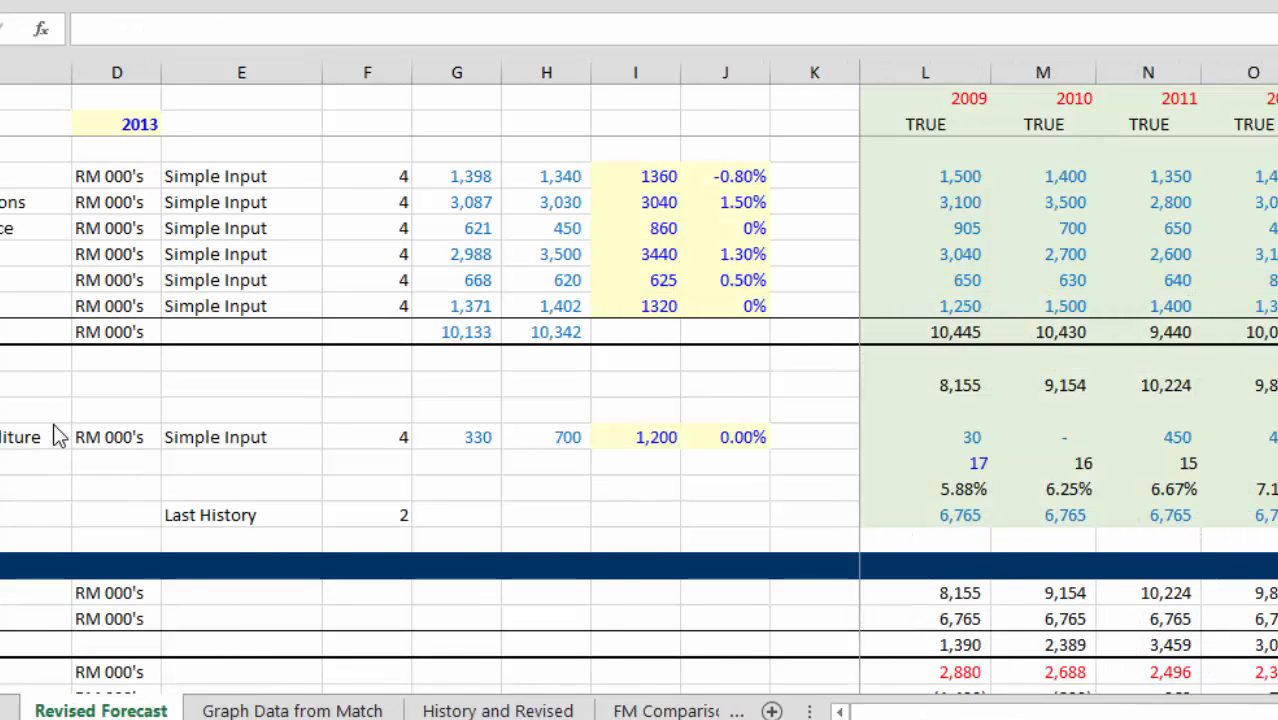
pyautogui.hotkey('ctrl', 'pageup')
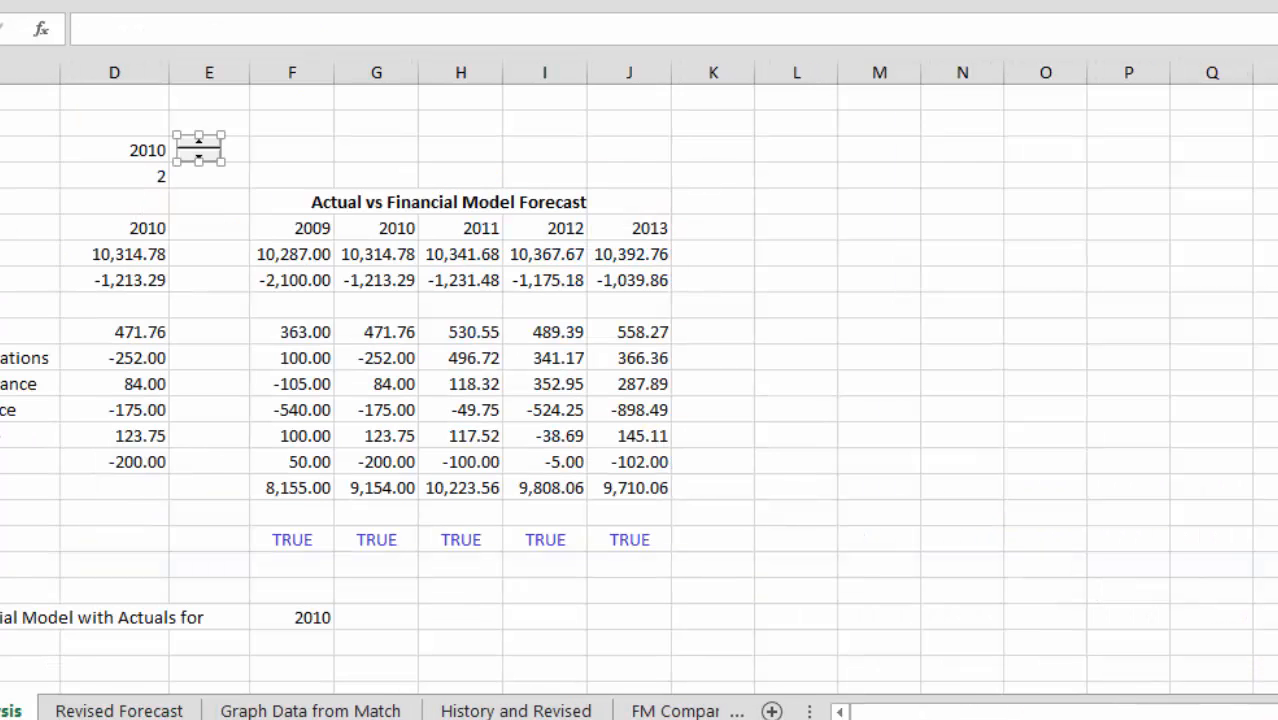
pyautogui.click(237, 513)
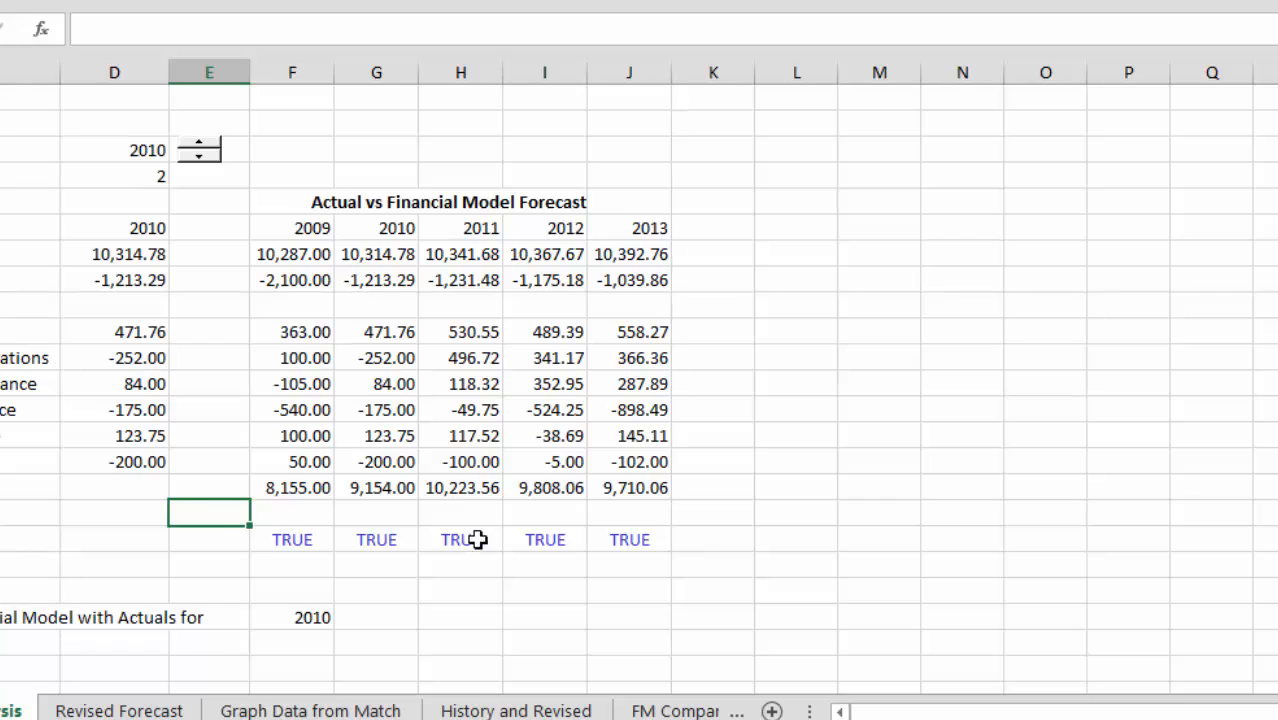
pyautogui.press('F10')
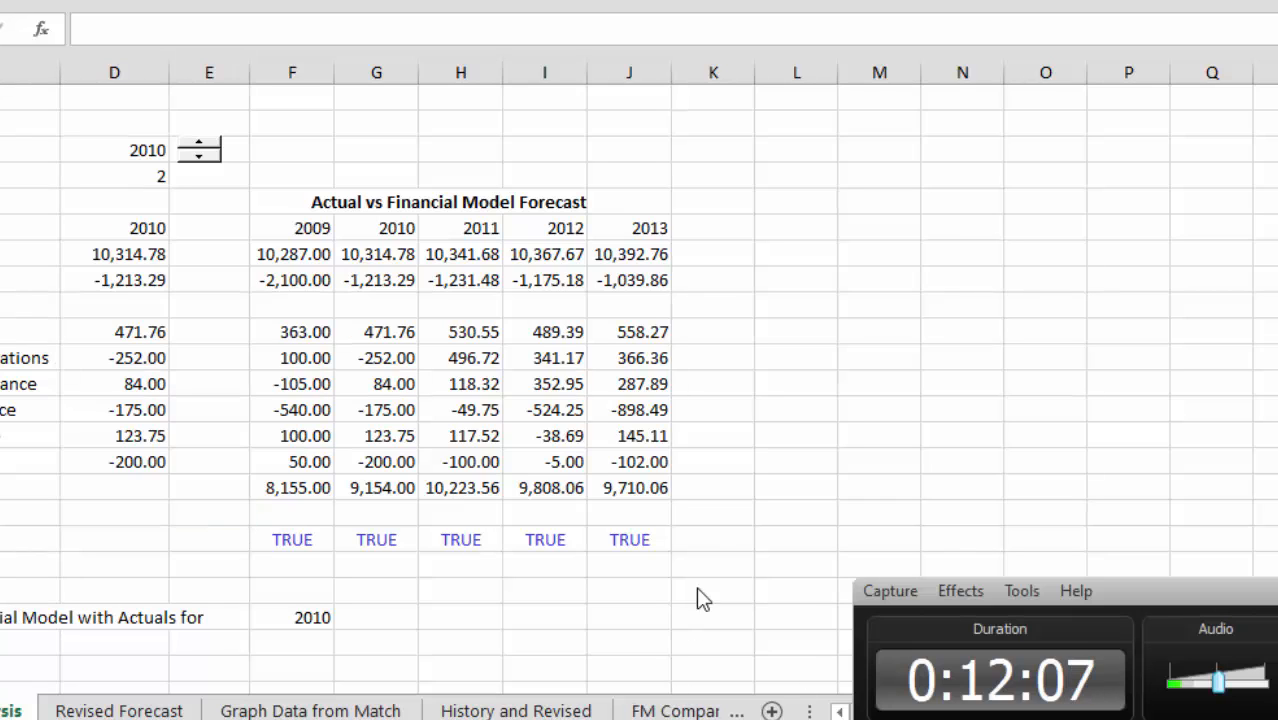
pyautogui.click(866, 263)
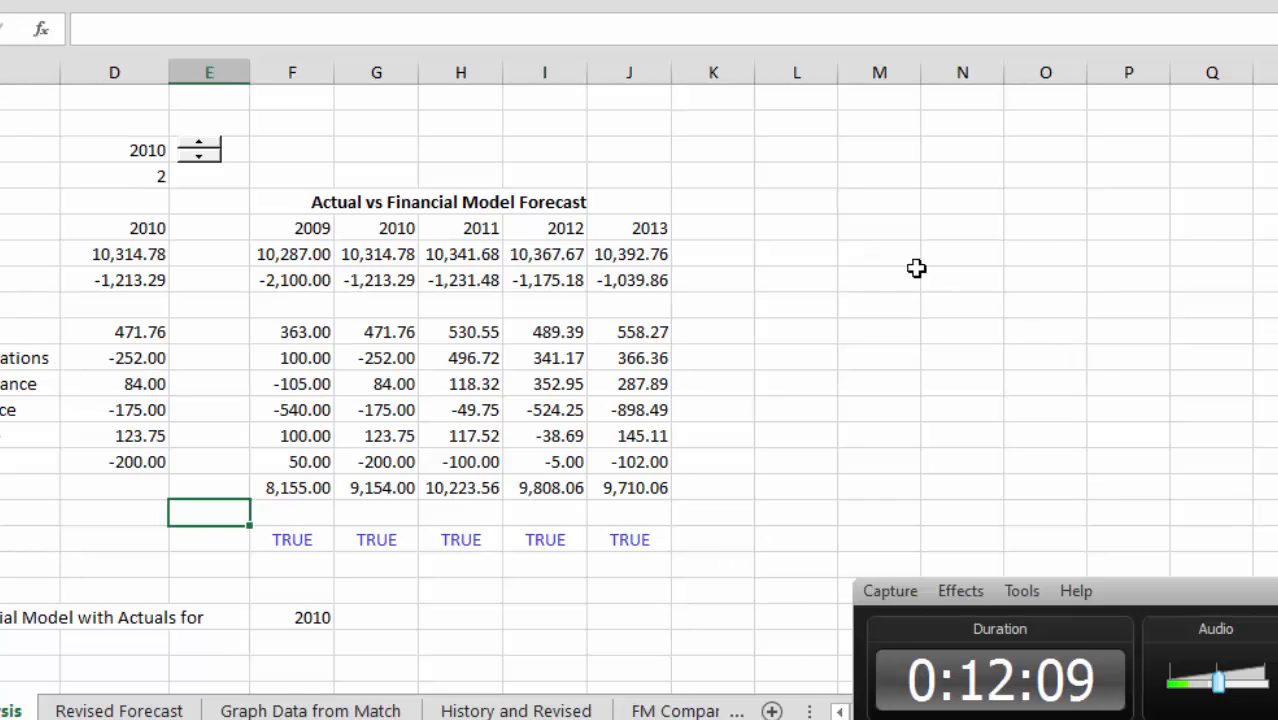